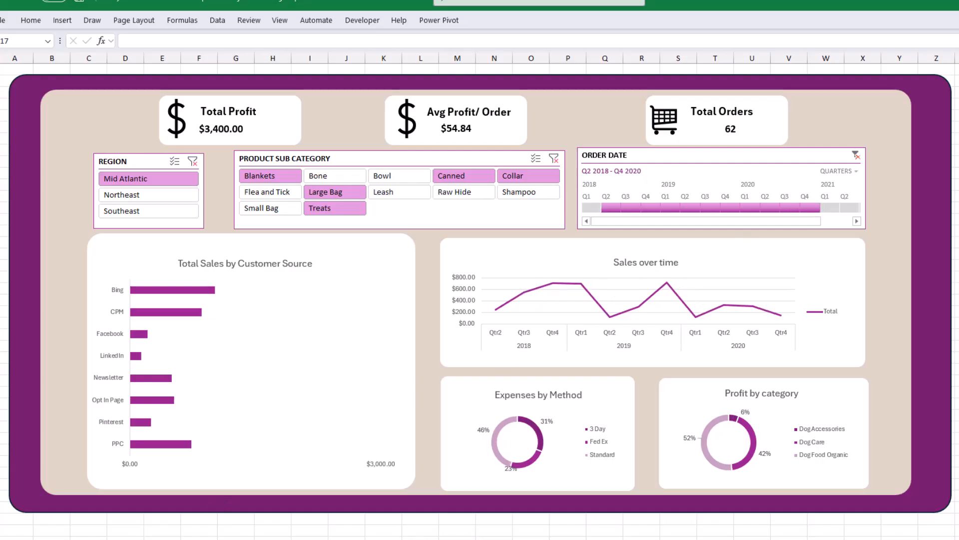
# Add a new worksheet named Dashboard and place it before the Sales Data sheet.
pyautogui.click(165, 539)
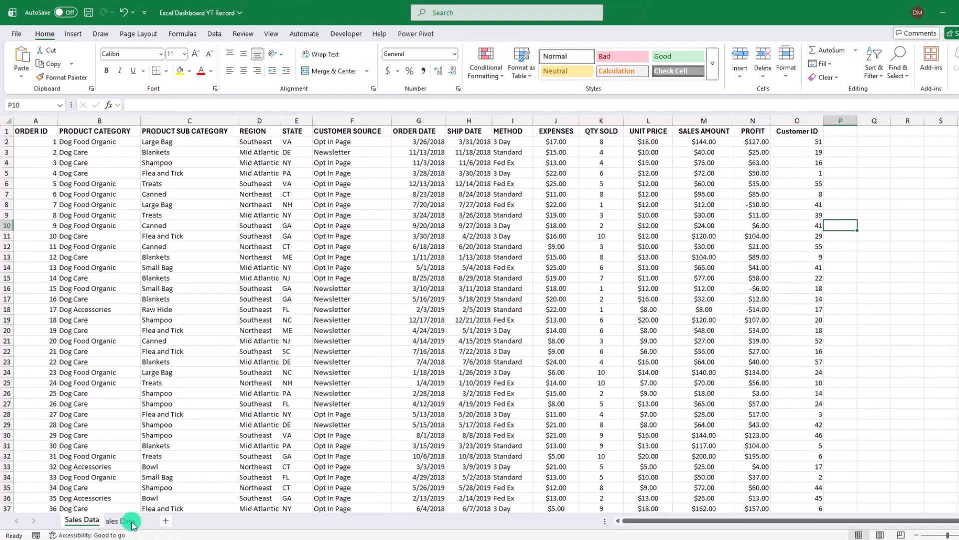
pyautogui.click(131, 521)
pyautogui.doubleClick(131, 521)
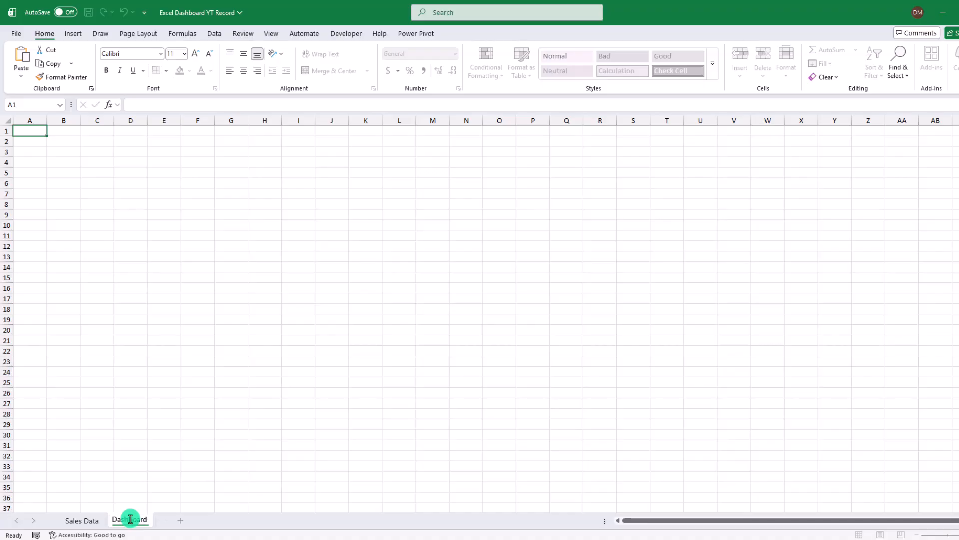
pyautogui.press('Return')
pyautogui.moveTo(129, 520)
pyautogui.mouseDown()
pyautogui.moveTo(104, 509)
pyautogui.moveTo(72, 515)
pyautogui.mouseUp()
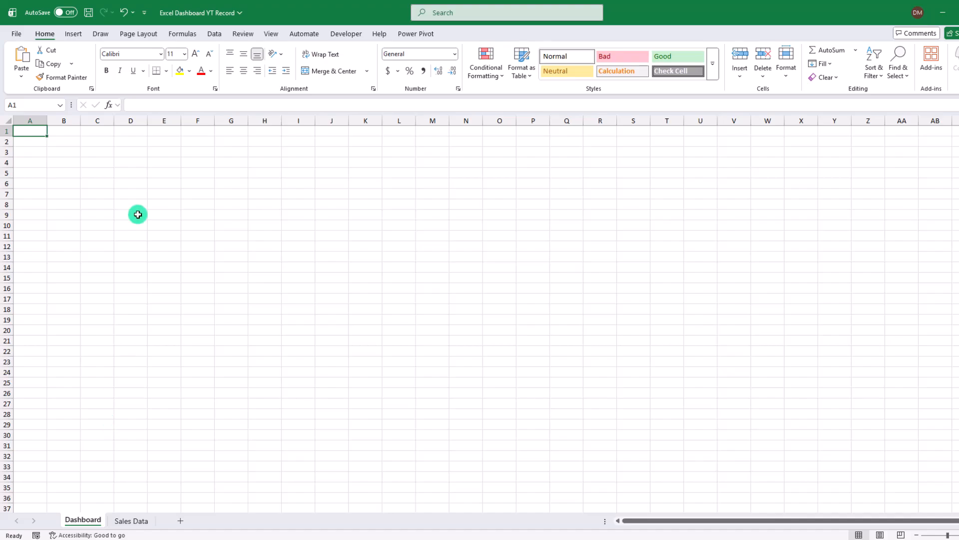
# Draw a rounded rectangle about 8.1" high and 16.81" wide on the Dashboard sheet, reduce its corner rounding and fill it dark purple.
pyautogui.click(72, 33)
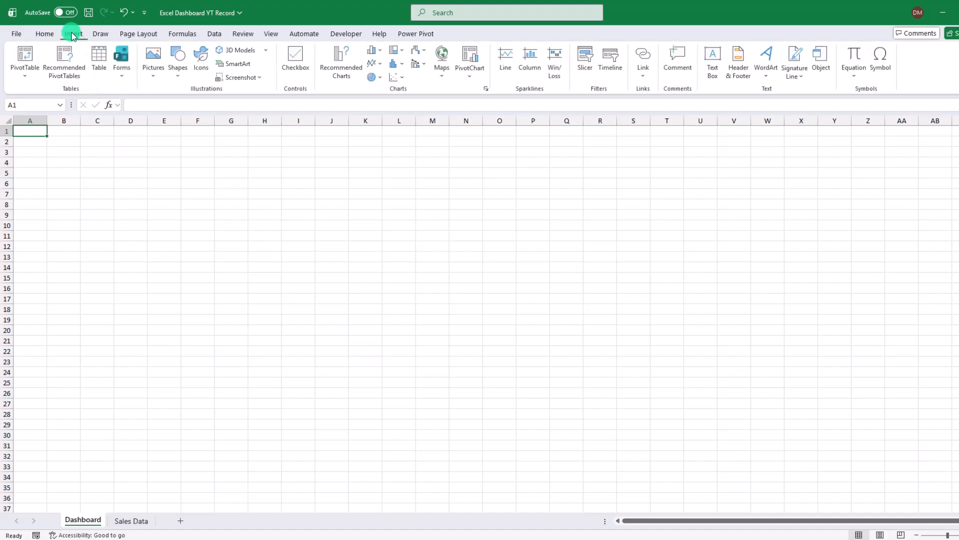
pyautogui.click(179, 75)
pyautogui.click(240, 100)
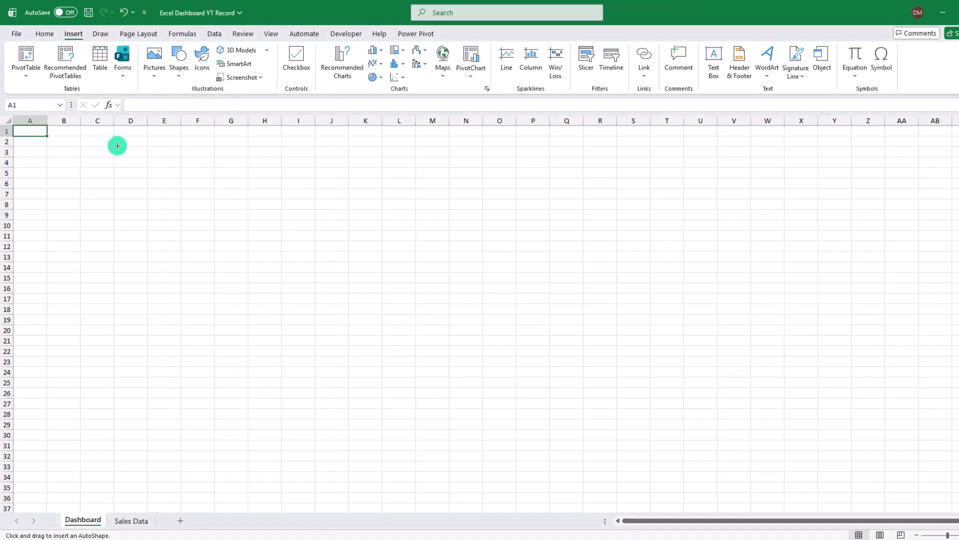
pyautogui.moveTo(44, 143); pyautogui.dragTo(872, 414)
pyautogui.moveTo(98, 133); pyautogui.dragTo(40, 132)
pyautogui.click(409, 50)
pyautogui.click(515, 179)
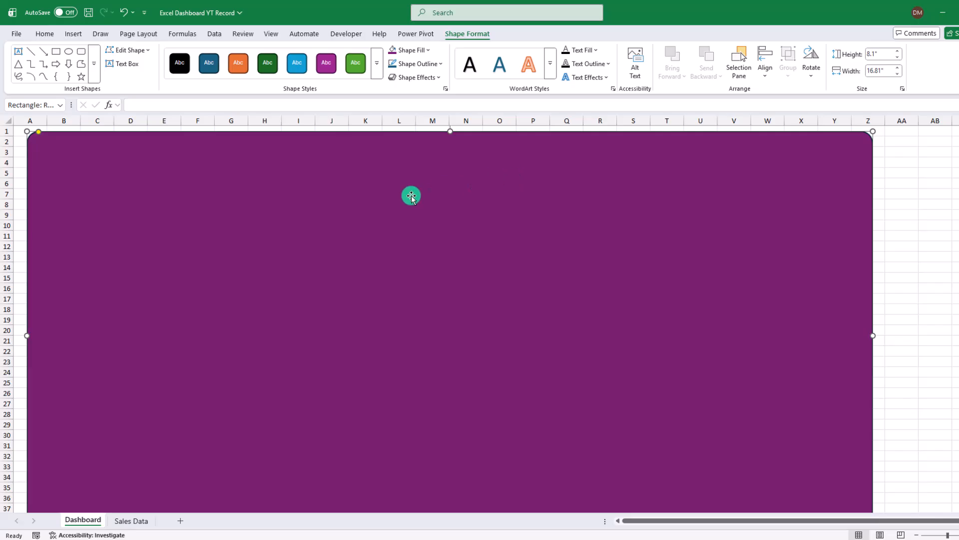
# Duplicate the purple background rectangle and give the copy a light beige fill with no outline.
pyautogui.hotkey('ctrl', 'd')
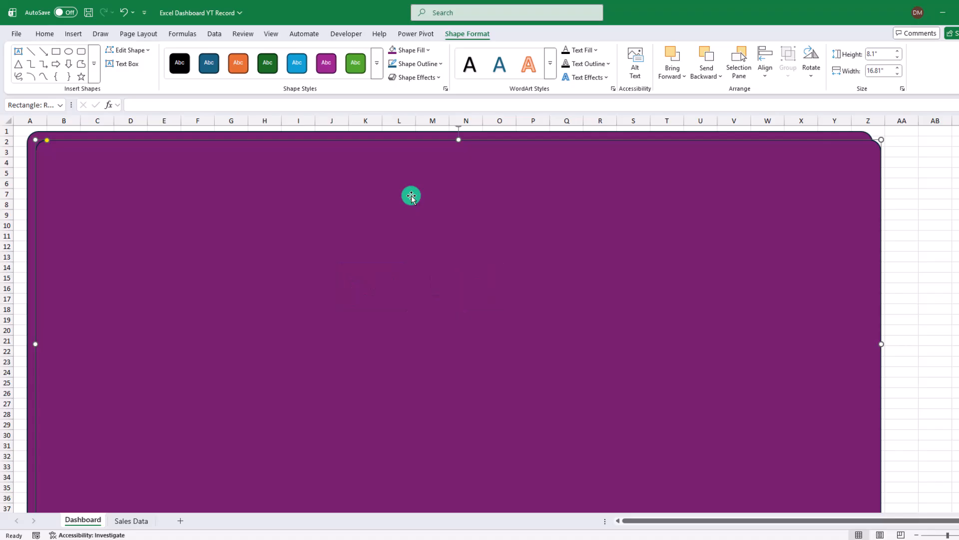
pyautogui.click(431, 50)
pyautogui.click(398, 268)
pyautogui.click(430, 63)
pyautogui.click(407, 296)
# Resize the beige rectangle to about 7.66" by 16.23" so it sits inside the purple one with an even border.
pyautogui.moveTo(35, 145); pyautogui.dragTo(56, 140)
pyautogui.moveTo(881, 344); pyautogui.dragTo(859, 343)
pyautogui.scroll(-2, 858, 450)
pyautogui.moveTo(858, 495); pyautogui.dragTo(861, 471)
pyautogui.scroll(2, 717, 411)
pyautogui.moveTo(56, 332); pyautogui.dragTo(45, 329)
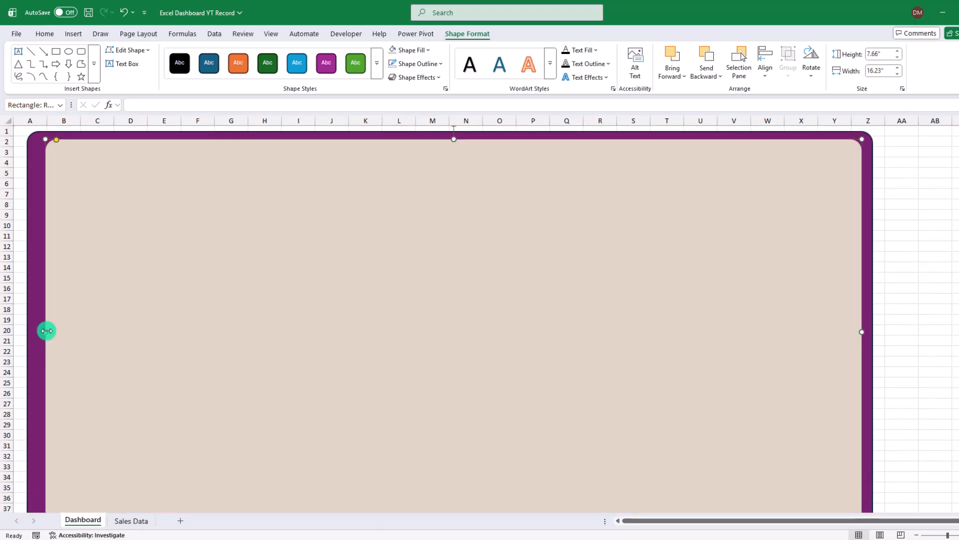
# Draw a rounded rectangle about 5.02" high and 5.75" wide at the beige area's lower left, with white fill and no outline.
pyautogui.click(73, 33)
pyautogui.click(179, 61)
pyautogui.click(241, 109)
pyautogui.scroll(-2, 109, 332)
pyautogui.moveTo(74, 173); pyautogui.dragTo(365, 426)
pyautogui.click(426, 50)
pyautogui.click(406, 118)
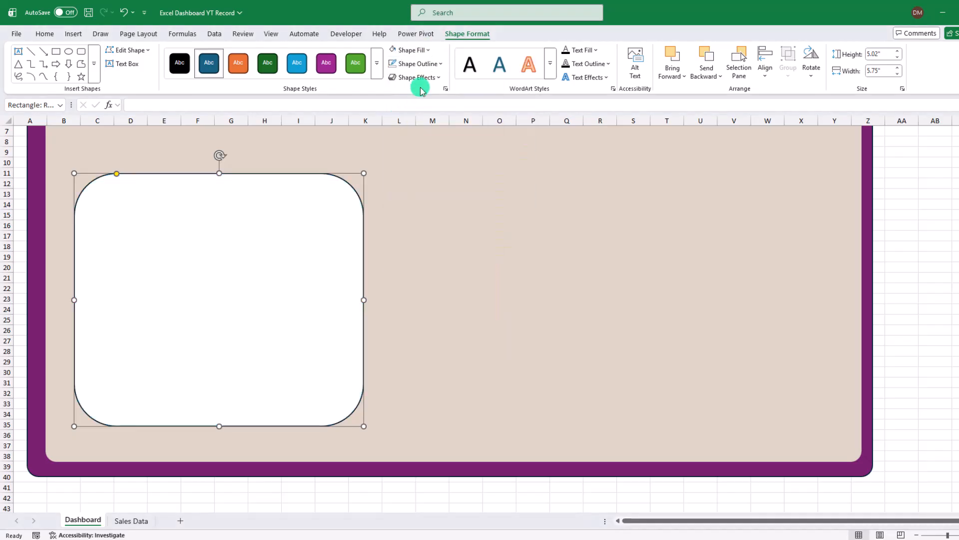
pyautogui.click(440, 64)
pyautogui.click(414, 296)
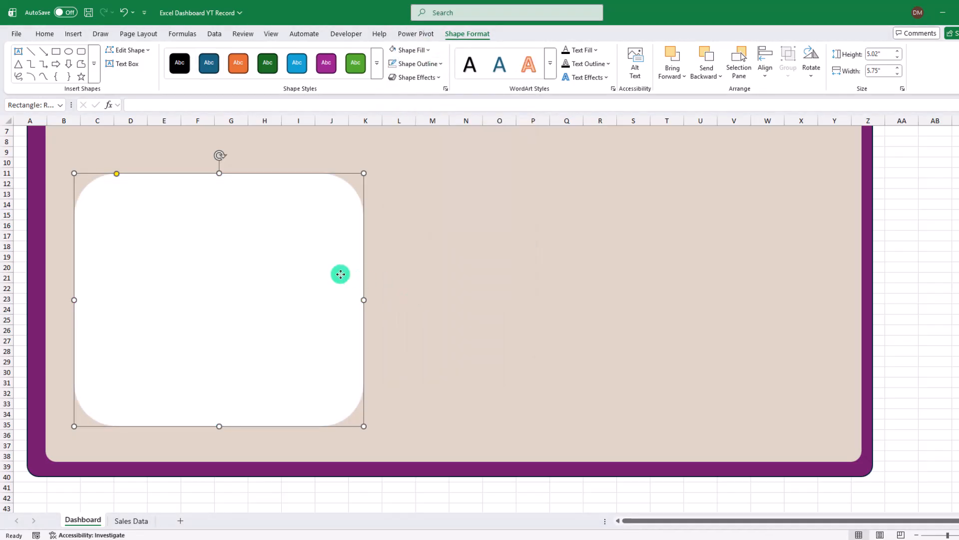
# Duplicate the white panel and reshape the copy into a wide, short panel beside its upper half.
pyautogui.hotkey('ctrl', 'd')
pyautogui.moveTo(340, 274); pyautogui.dragTo(643, 249)
pyautogui.moveTo(532, 154); pyautogui.dragTo(541, 335)
pyautogui.moveTo(535, 369); pyautogui.dragTo(561, 223)
# Duplicate the wide white panel and resize the copy to about 2.47" by 3.66" below its left half.
pyautogui.moveTo(699, 218); pyautogui.dragTo(472, 346)
pyautogui.hotkey('ctrl', 'd')
pyautogui.moveTo(816, 357); pyautogui.dragTo(595, 358)
pyautogui.moveTo(503, 322); pyautogui.dragTo(503, 295)
pyautogui.moveTo(503, 394); pyautogui.dragTo(503, 420)
# Duplicate the small white panel and place the copy beside it, under the wide panel's right half.
pyautogui.hotkey('ctrl', 'd')
pyautogui.moveTo(497, 372); pyautogui.dragTo(724, 328)
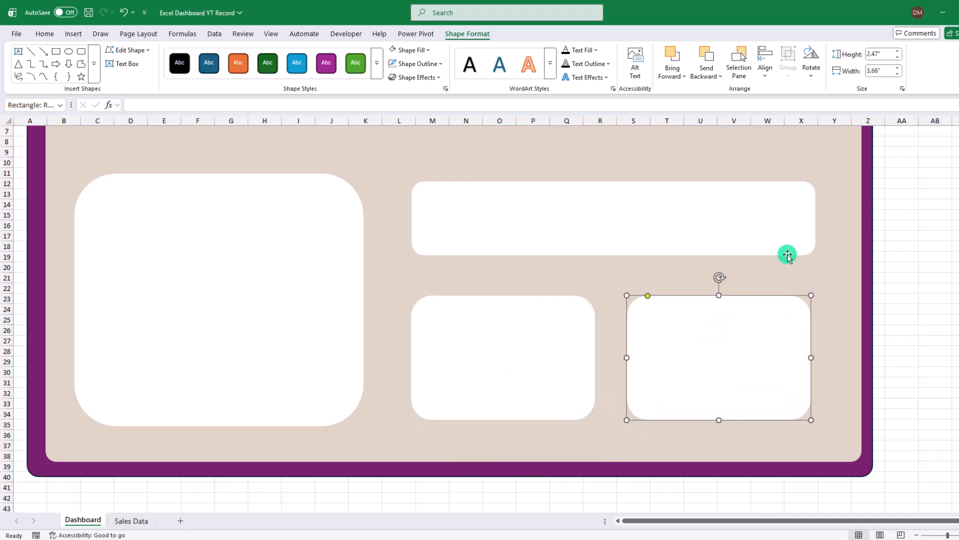
pyautogui.scroll(2, 794, 246)
pyautogui.scroll(-1, 790, 238)
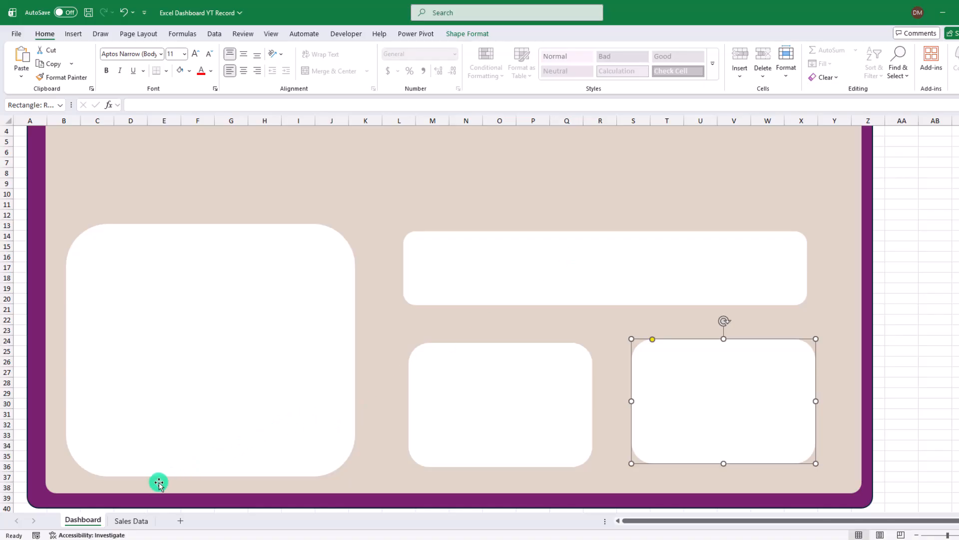
# Convert the data range A1:O546 on the Sales Data sheet into a table with headers.
pyautogui.click(128, 522)
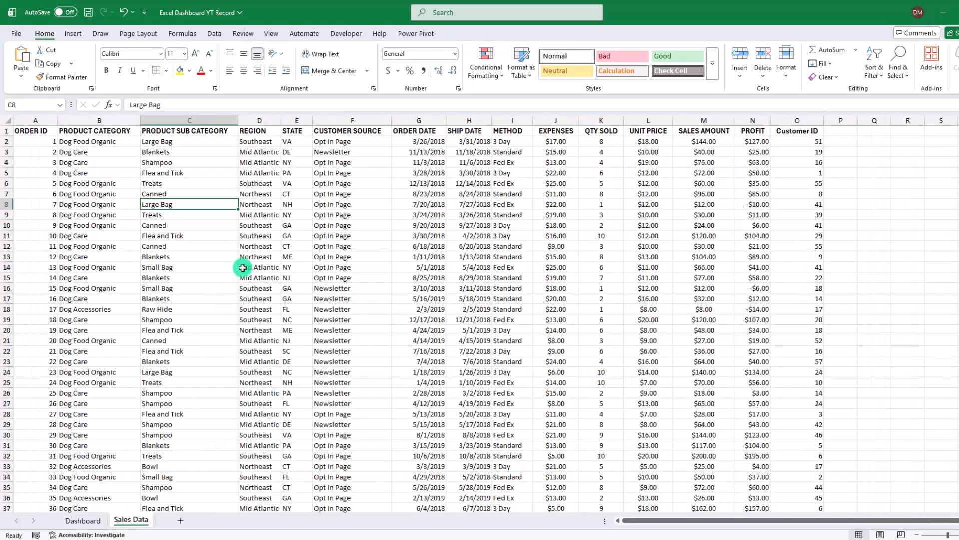
pyautogui.click(294, 202)
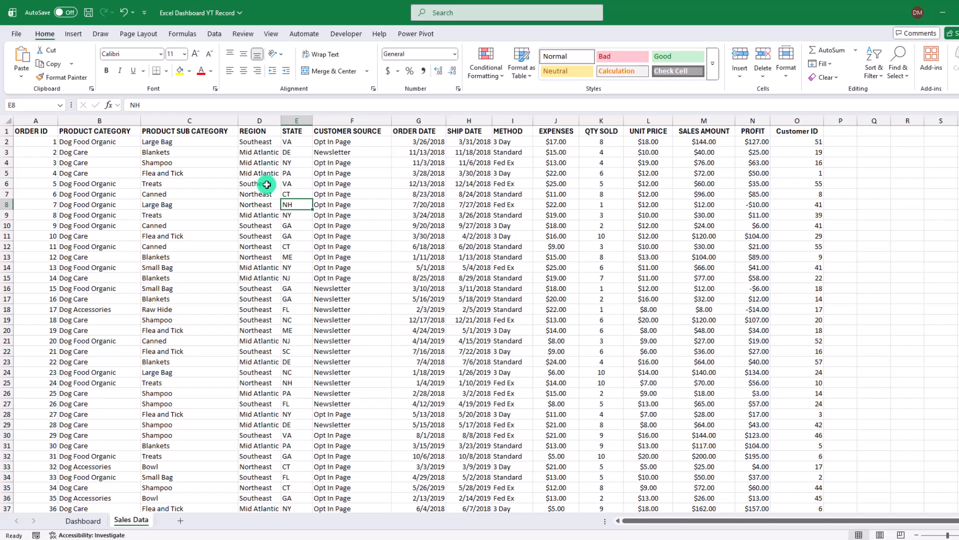
pyautogui.click(73, 34)
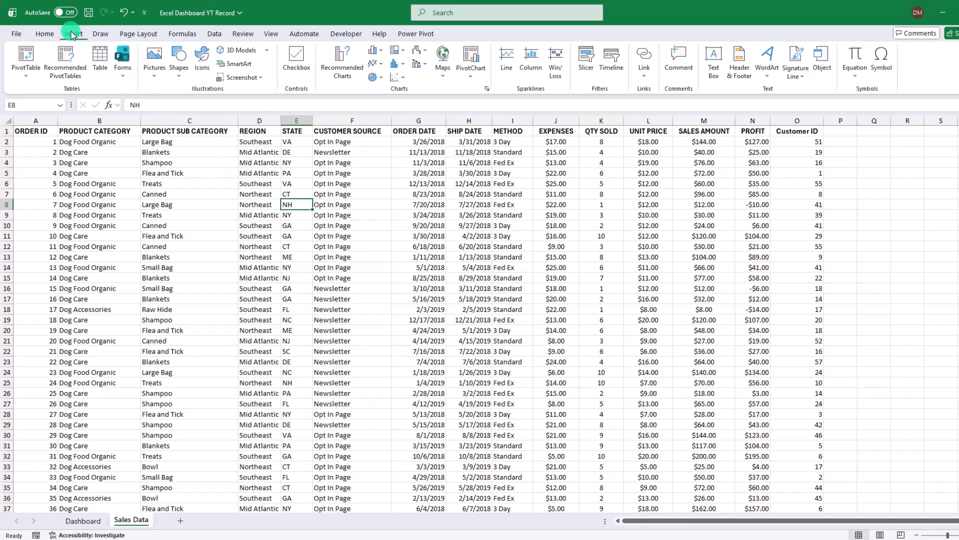
pyautogui.click(100, 58)
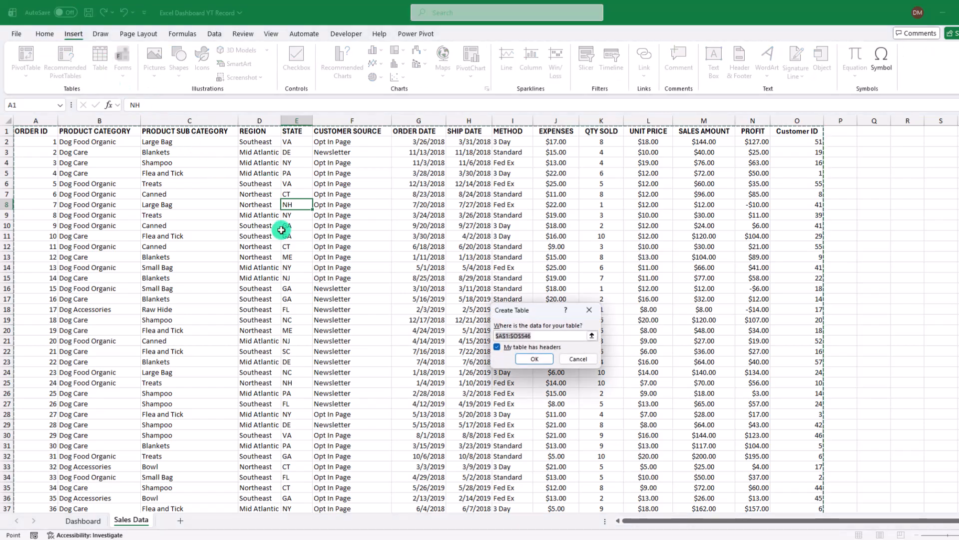
pyautogui.click(534, 359)
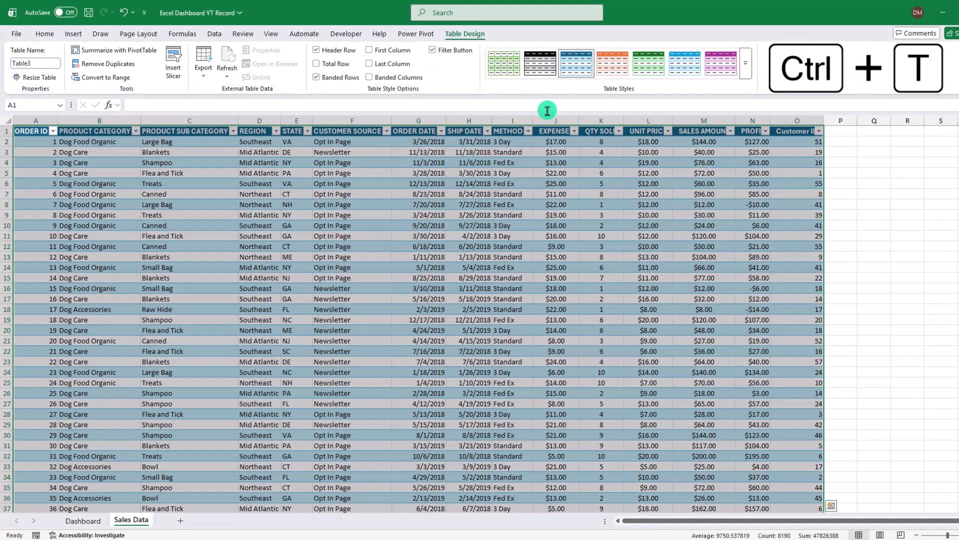
# Apply the plain, colorless light table style to the sales table.
pyautogui.click(745, 65)
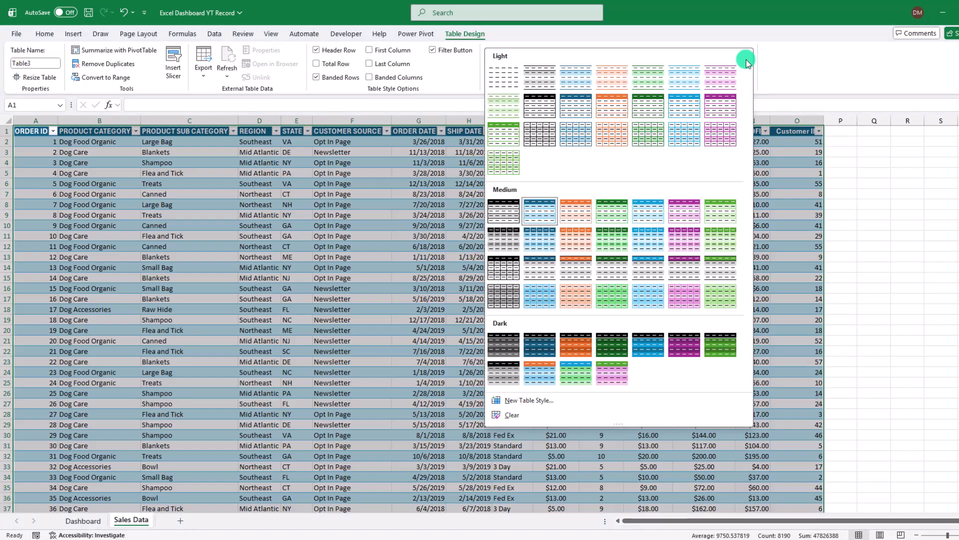
pyautogui.click(505, 76)
pyautogui.click(188, 228)
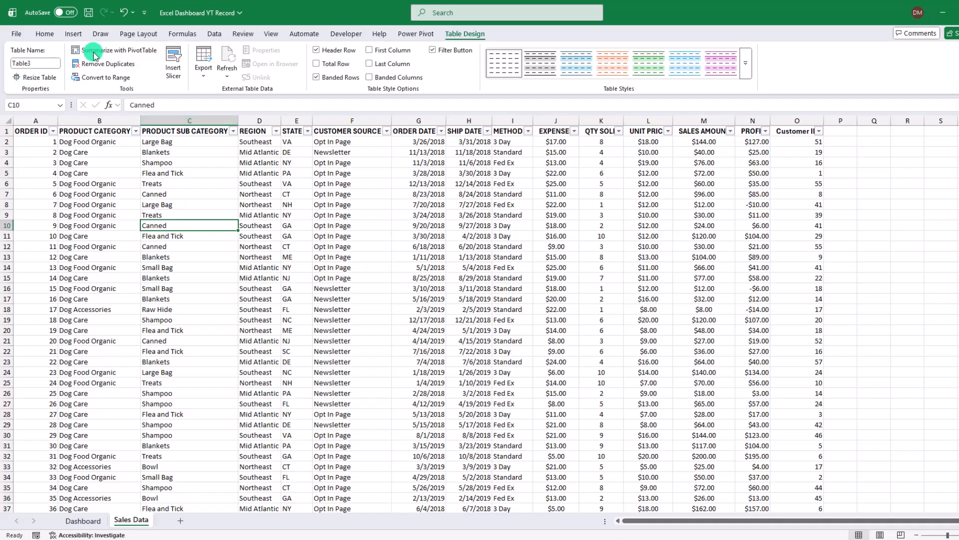
# Create a PivotTable from the sales table on a new worksheet and name that sheet Pivot Tables.
pyautogui.click(73, 33)
pyautogui.click(36, 60)
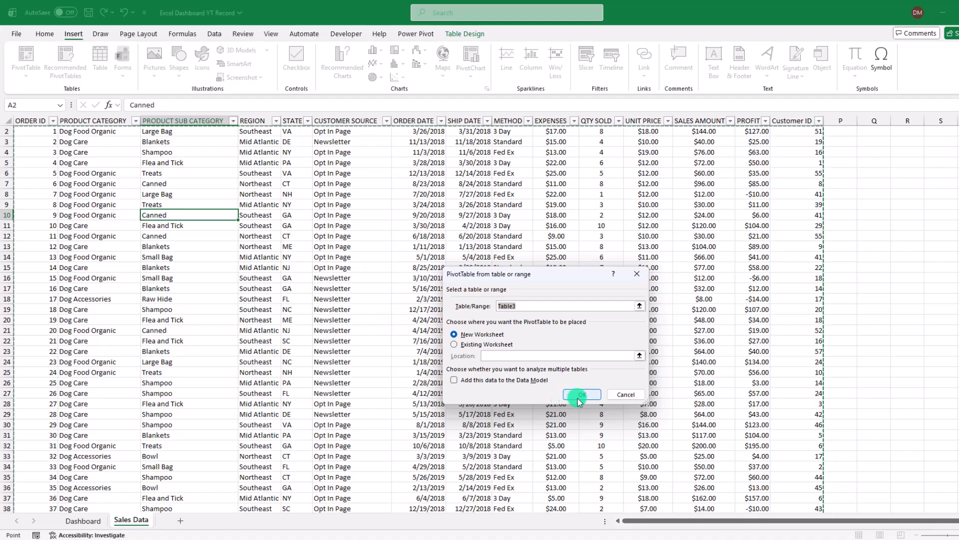
pyautogui.click(575, 396)
pyautogui.doubleClick(127, 520)
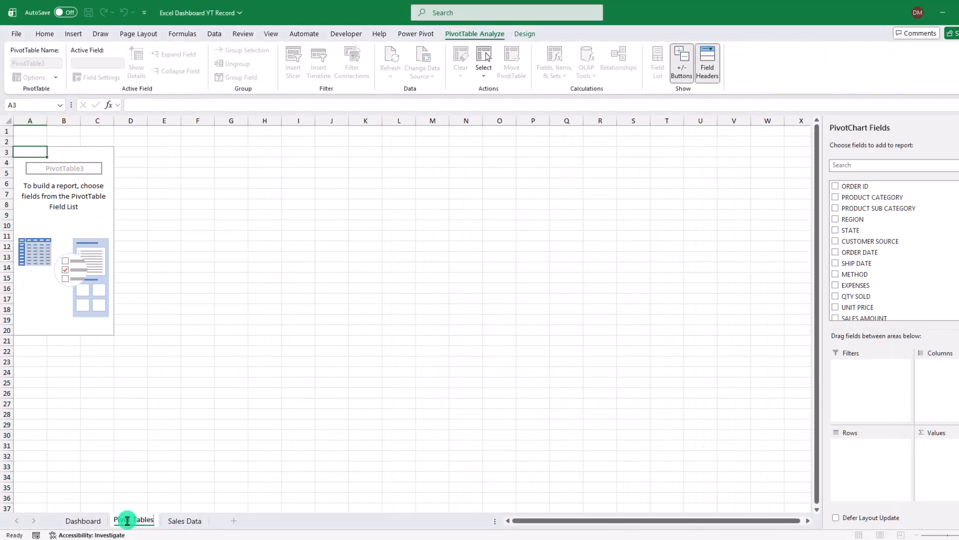
pyautogui.write('Pivot Tables')
pyautogui.press('Return')
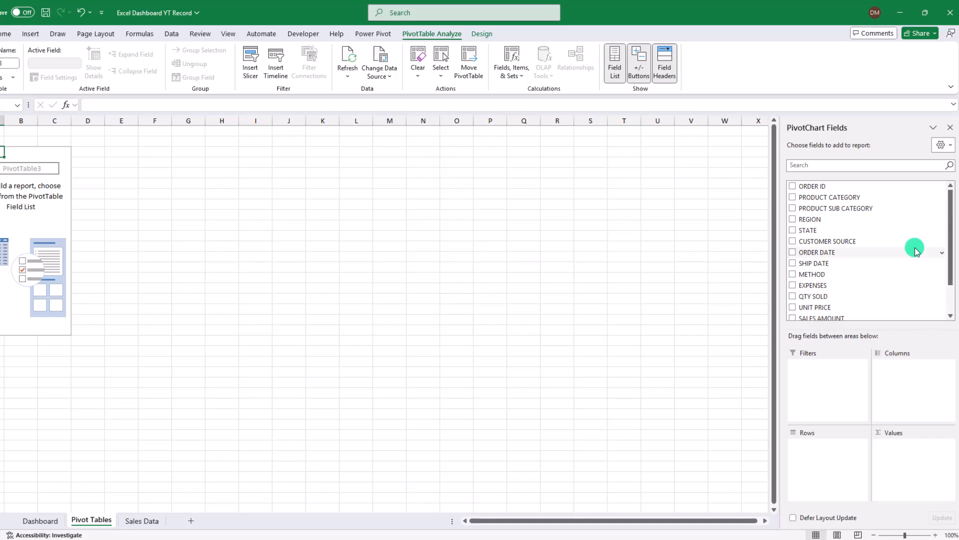
# Set the PivotTable to sum SALES AMOUNT by ORDER DATE in rows, and expand 2018, 2019 and 2020 to quarters.
pyautogui.moveTo(917, 251); pyautogui.dragTo(832, 450)
pyautogui.moveTo(823, 307); pyautogui.dragTo(913, 454)
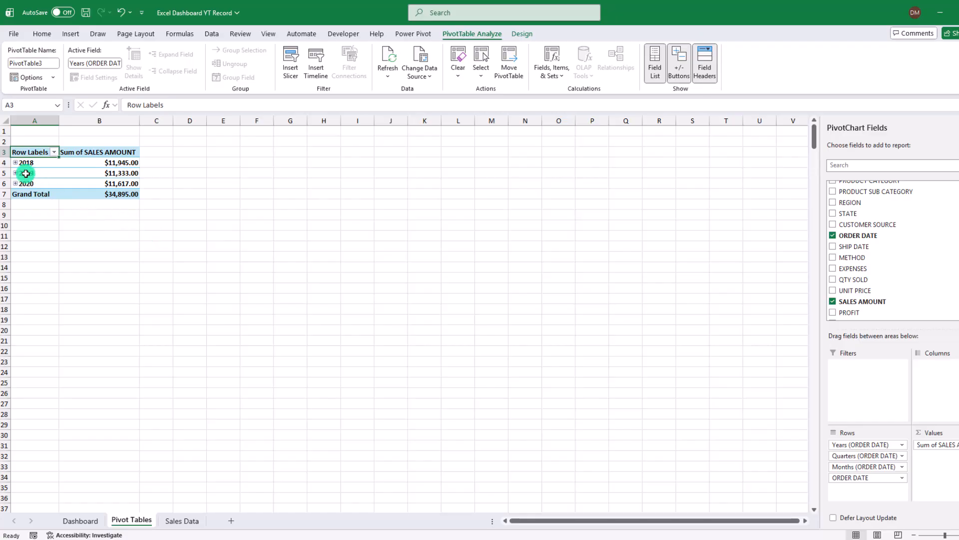
pyautogui.click(14, 163)
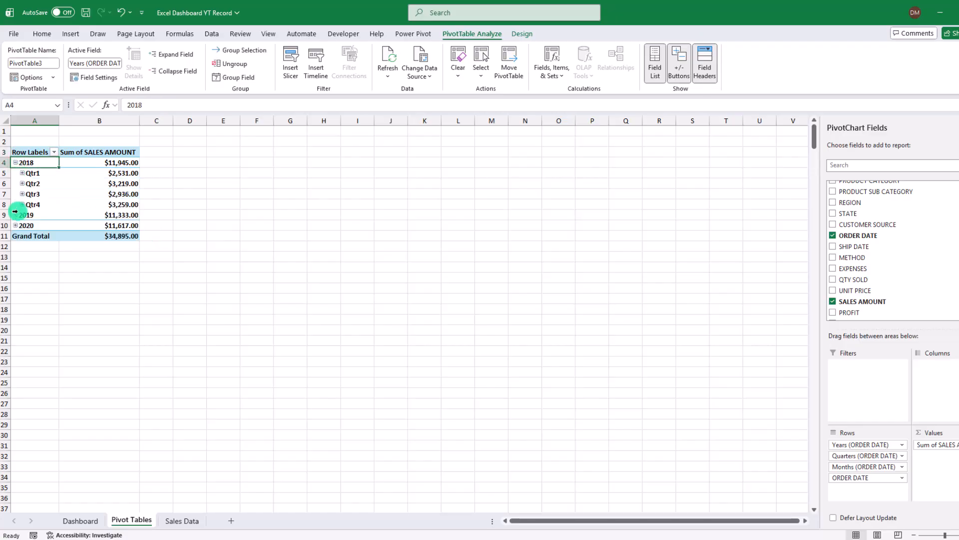
pyautogui.click(15, 216)
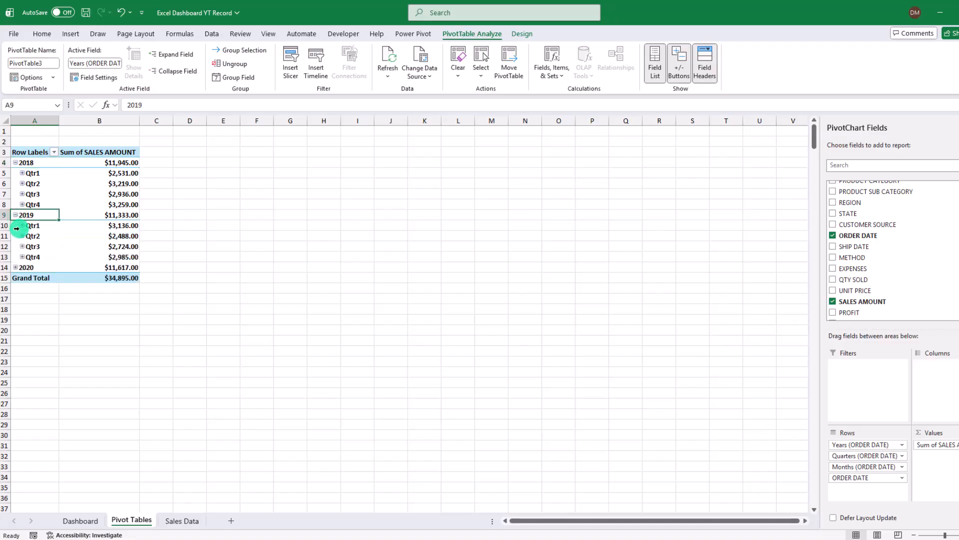
pyautogui.click(15, 268)
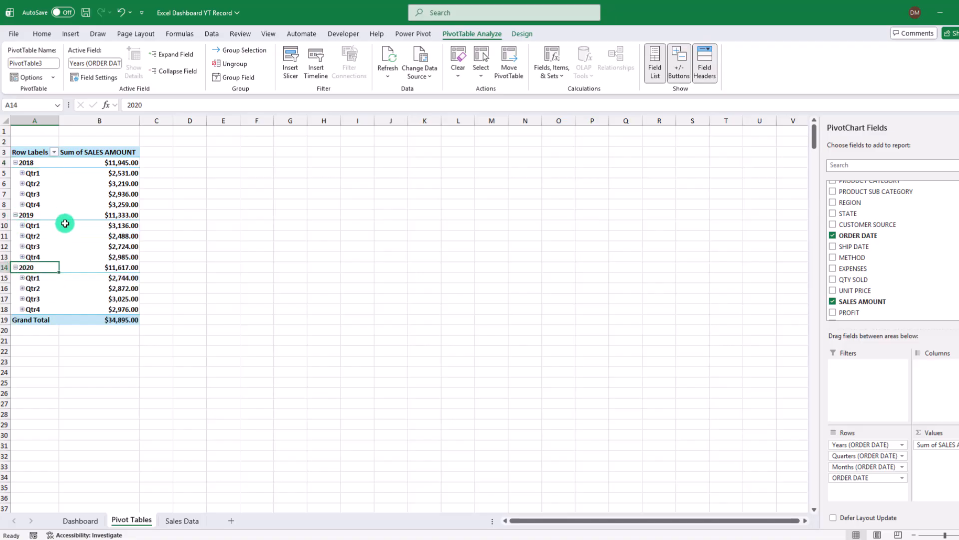
# Insert a line PivotChart from the sales PivotTable and hide all of its field buttons.
pyautogui.click(70, 34)
pyautogui.click(468, 70)
pyautogui.click(470, 89)
pyautogui.click(372, 197)
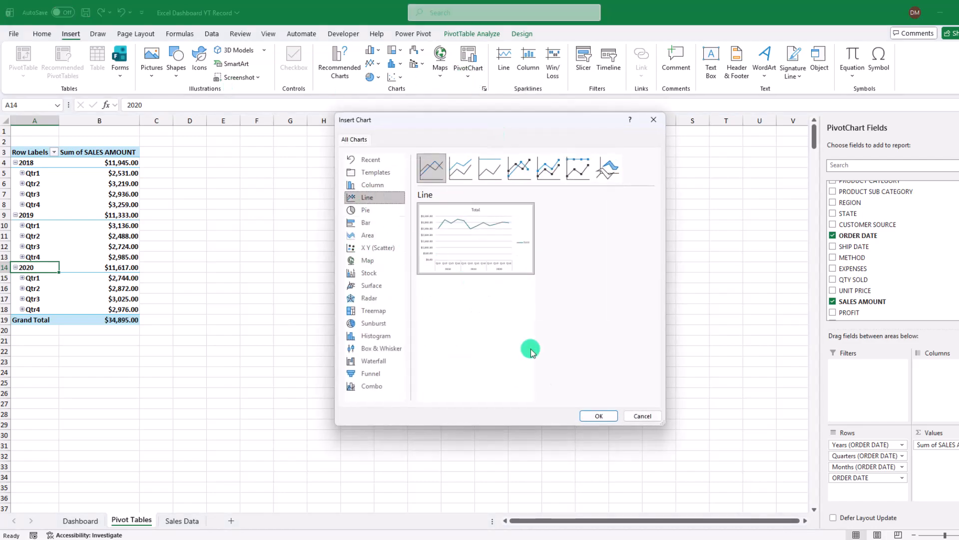
pyautogui.click(599, 416)
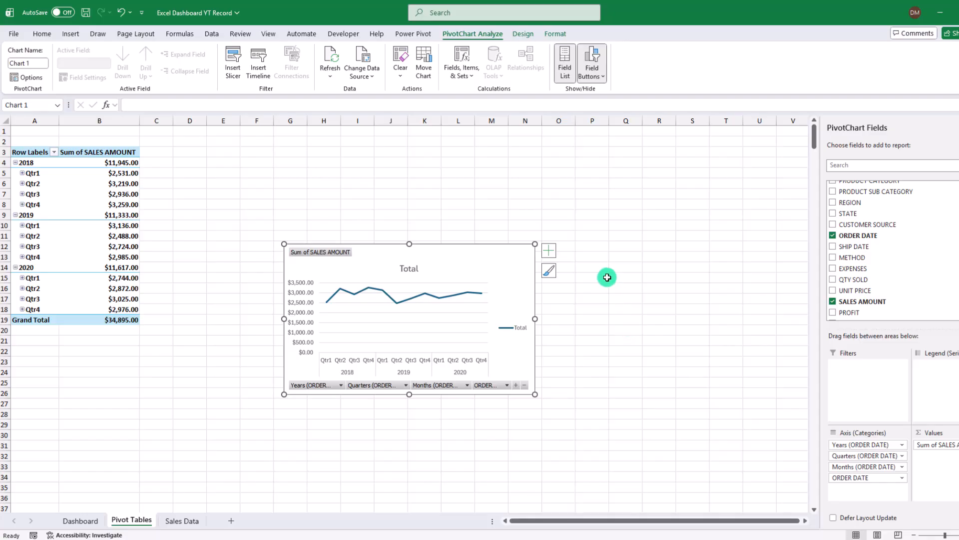
pyautogui.click(602, 76)
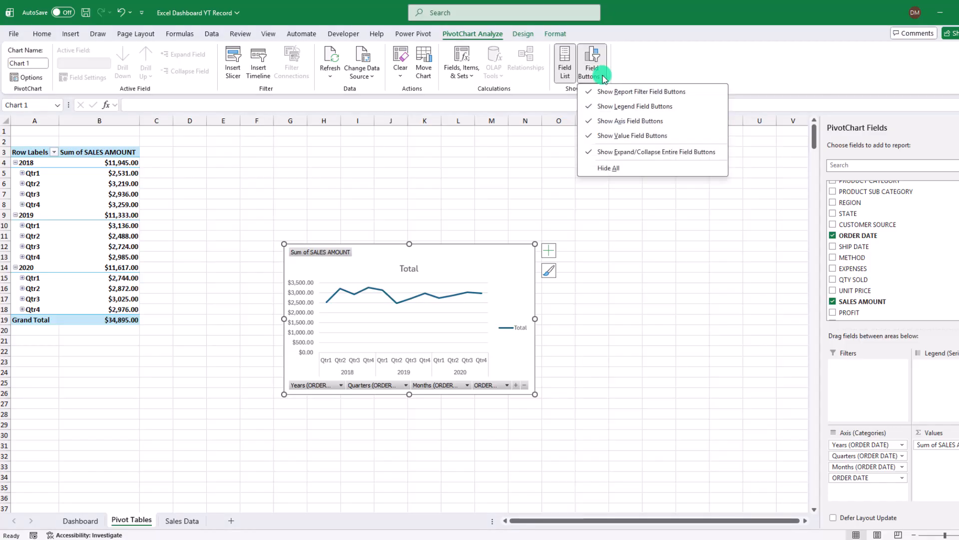
pyautogui.click(620, 168)
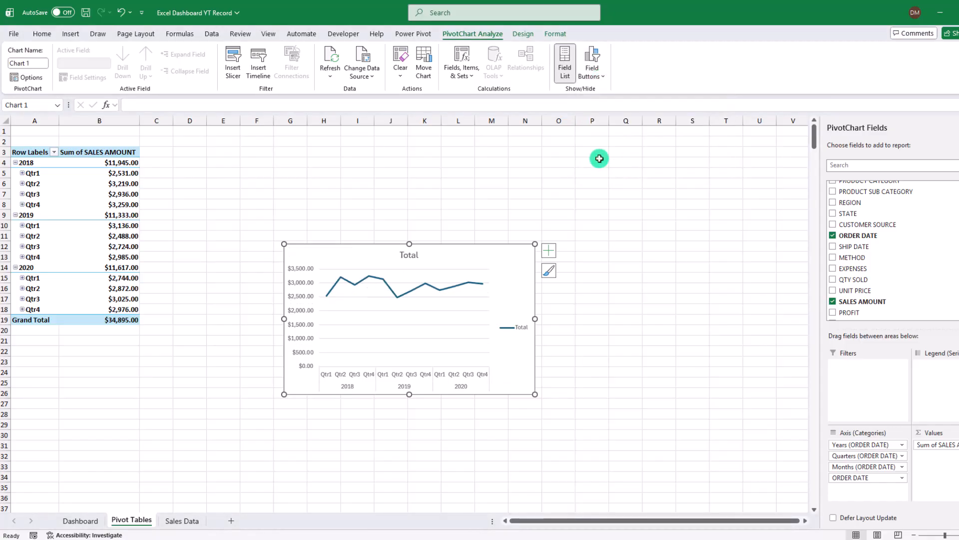
# Change the line chart's colors to the purple monochromatic palette.
pyautogui.click(523, 36)
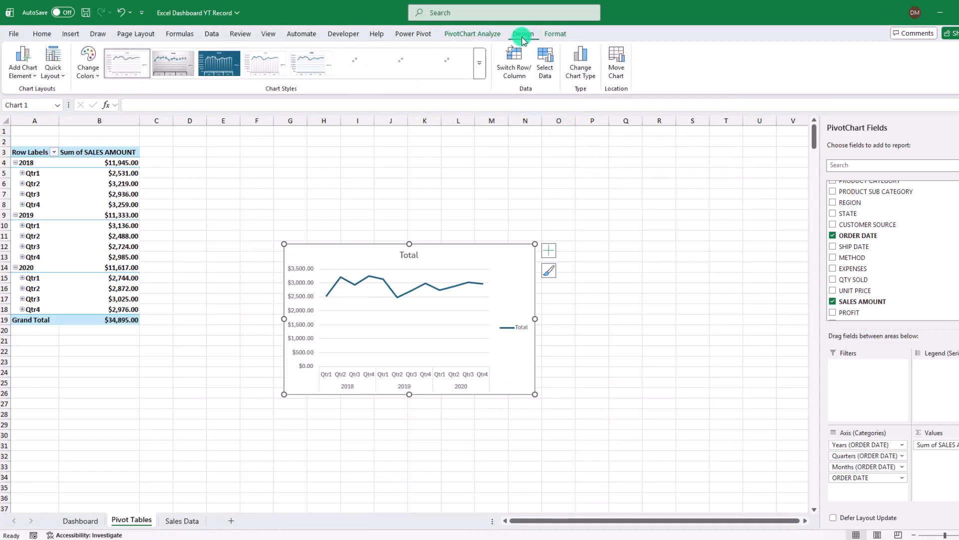
pyautogui.click(90, 71)
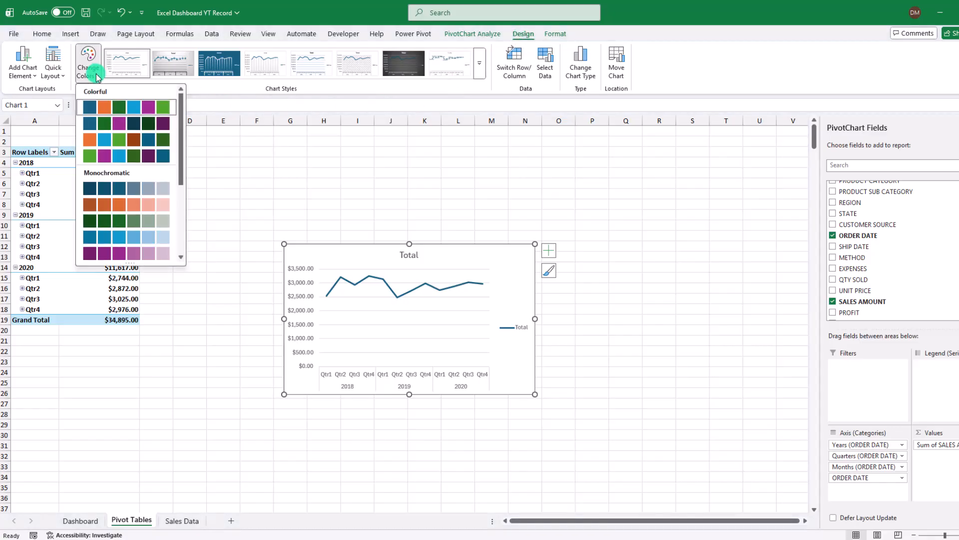
pyautogui.click(117, 255)
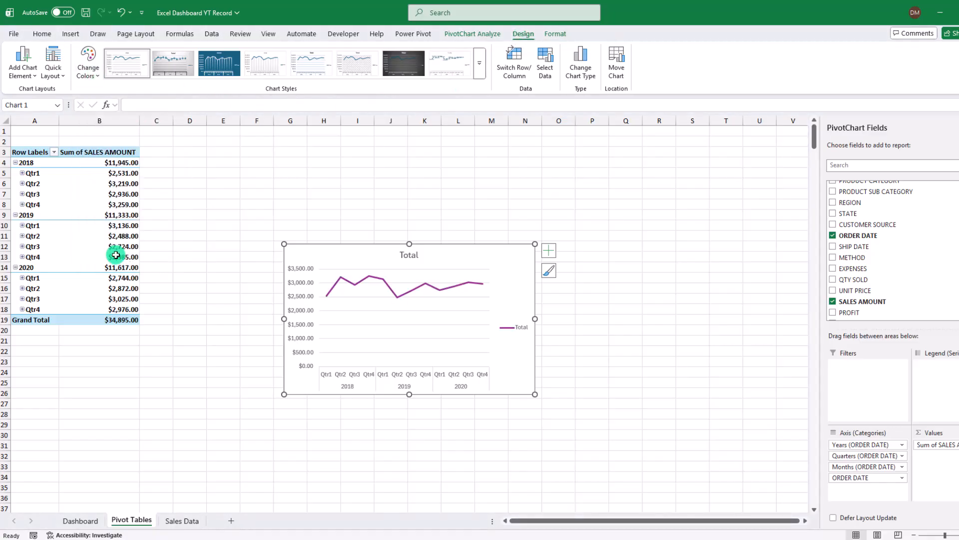
# Remove the line chart's outline and widen the chart to about 5.85".
pyautogui.click(555, 34)
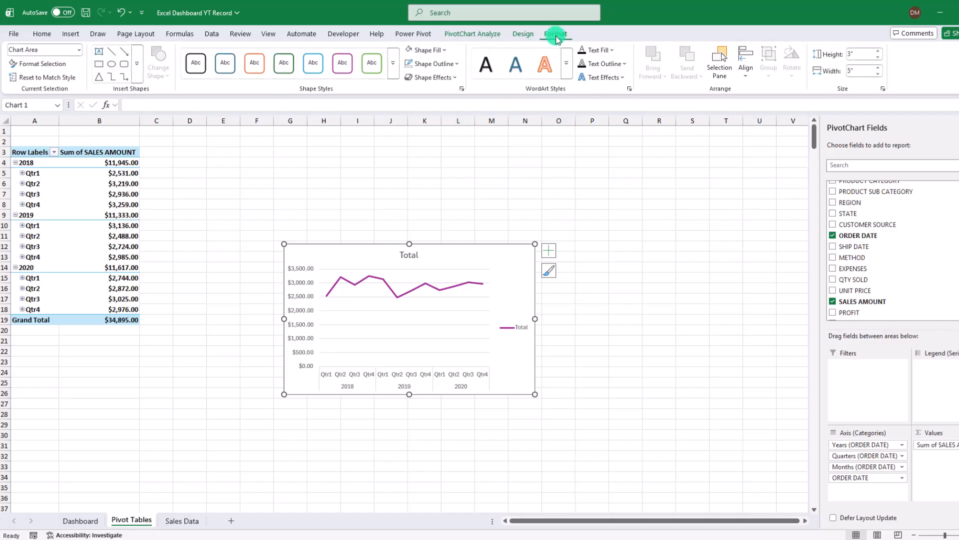
pyautogui.click(457, 64)
pyautogui.click(423, 296)
pyautogui.moveTo(535, 319); pyautogui.dragTo(578, 319)
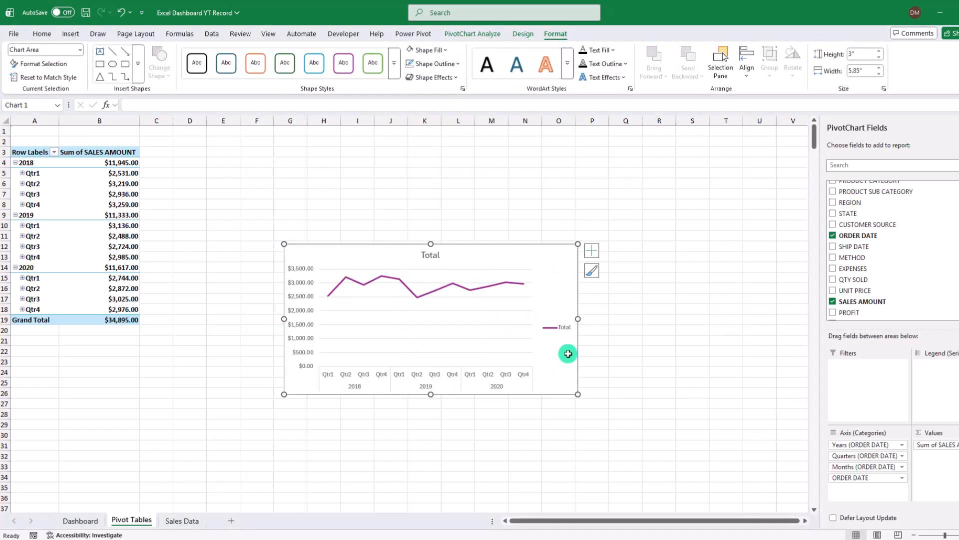
# Delete the line chart's legend and title the chart "Sales over time".
pyautogui.click(558, 328)
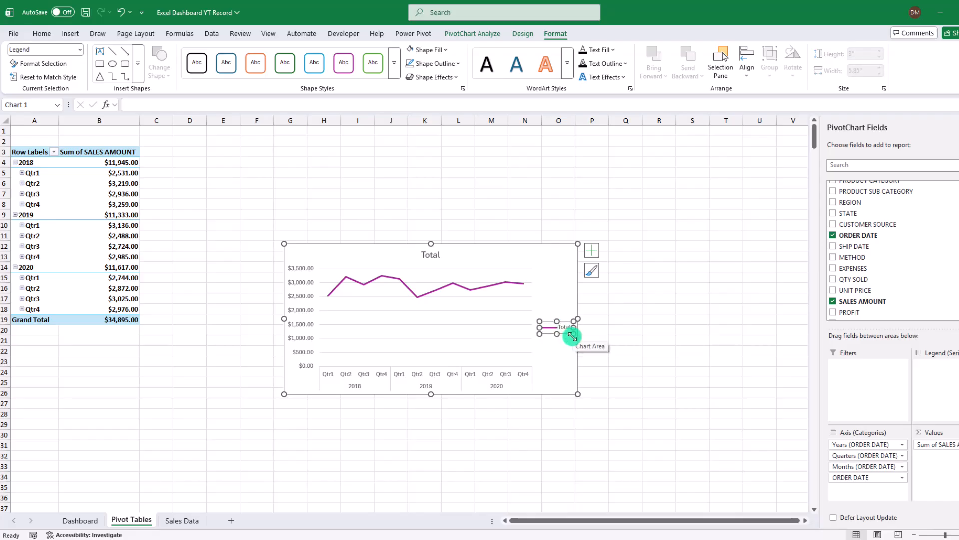
pyautogui.press('Delete')
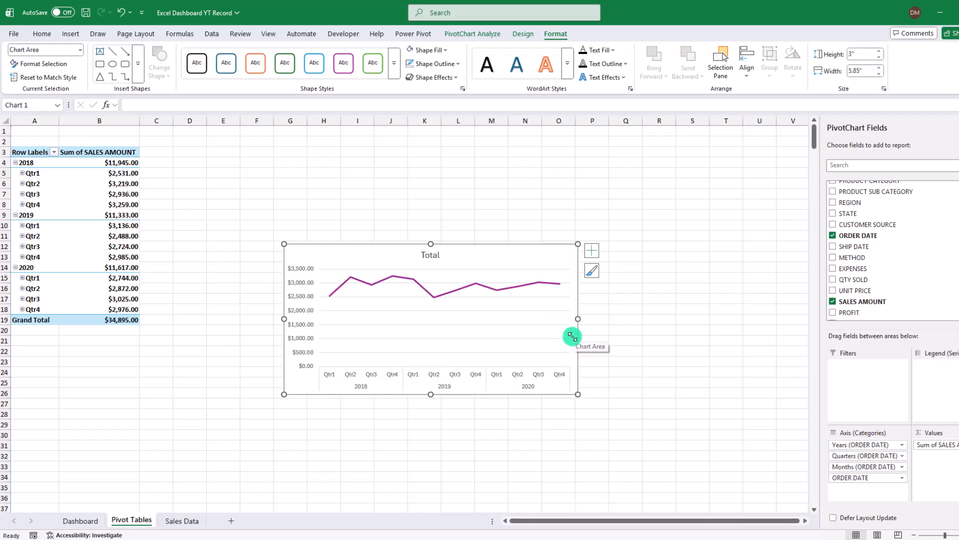
pyautogui.doubleClick(426, 255)
pyautogui.doubleClick(426, 256)
pyautogui.write('Sales over')
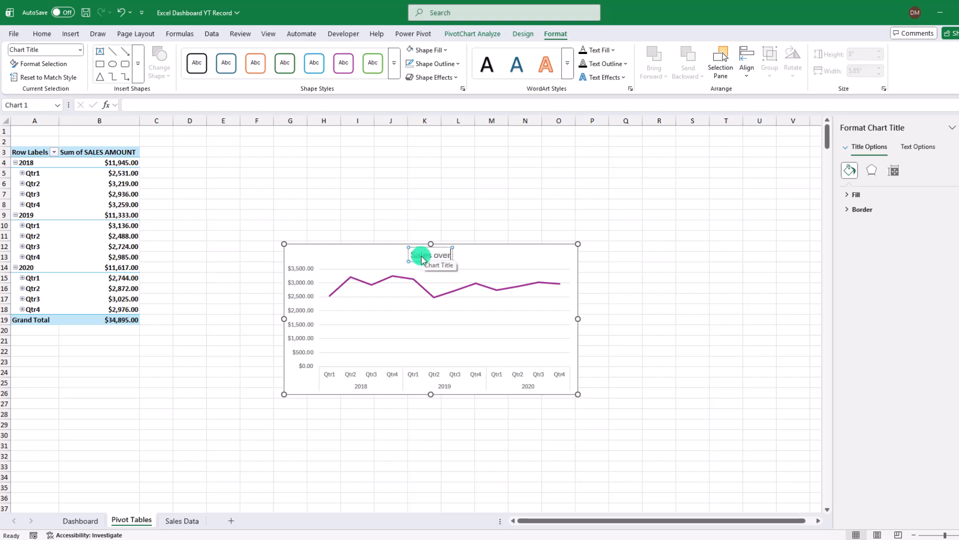
pyautogui.write(' time')
pyautogui.click(623, 268)
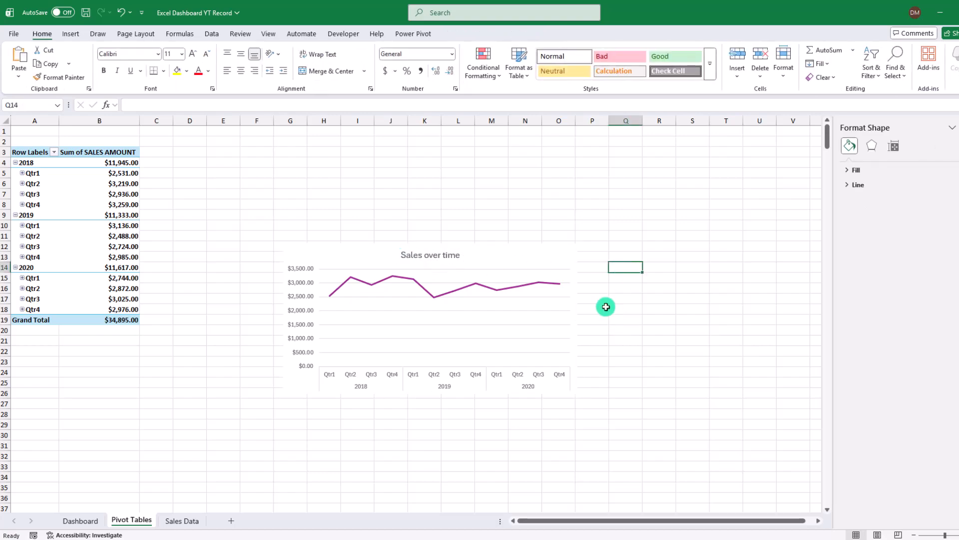
# Move the Sales over time chart directly below the quarterly sales PivotTable.
pyautogui.click(550, 257)
pyautogui.moveTo(551, 257); pyautogui.dragTo(281, 365)
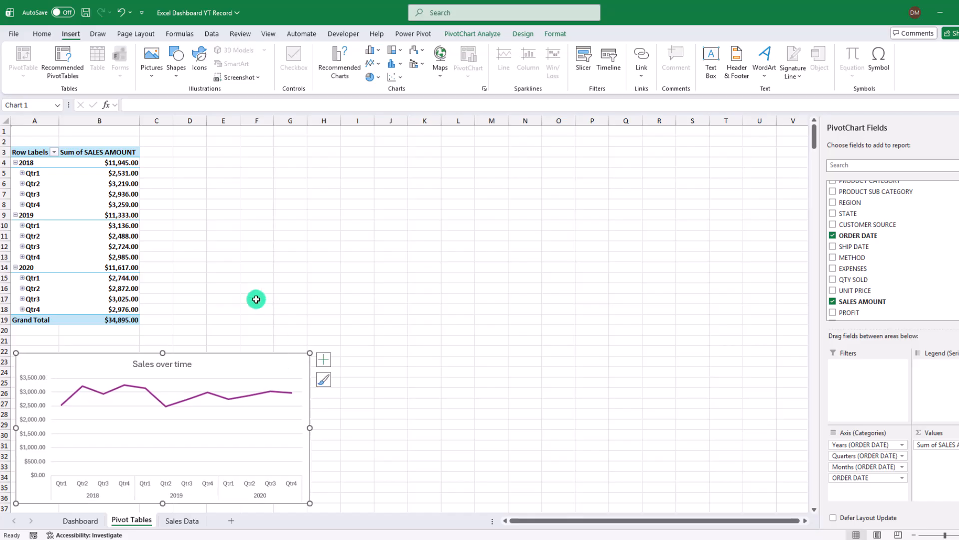
pyautogui.click(188, 157)
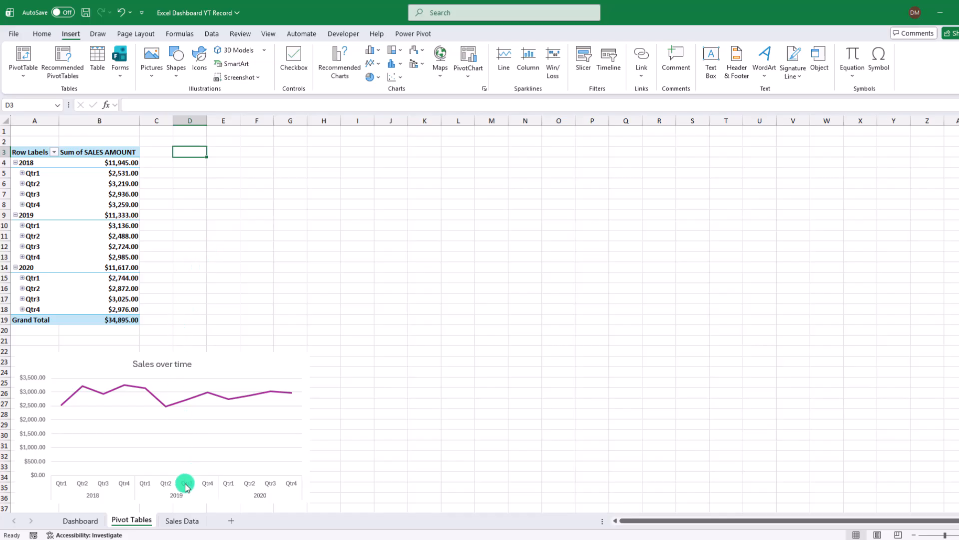
# Insert a PivotTable based on Table3 from the Sales Data sheet at cell D3 of the Pivot Tables sheet.
pyautogui.click(181, 522)
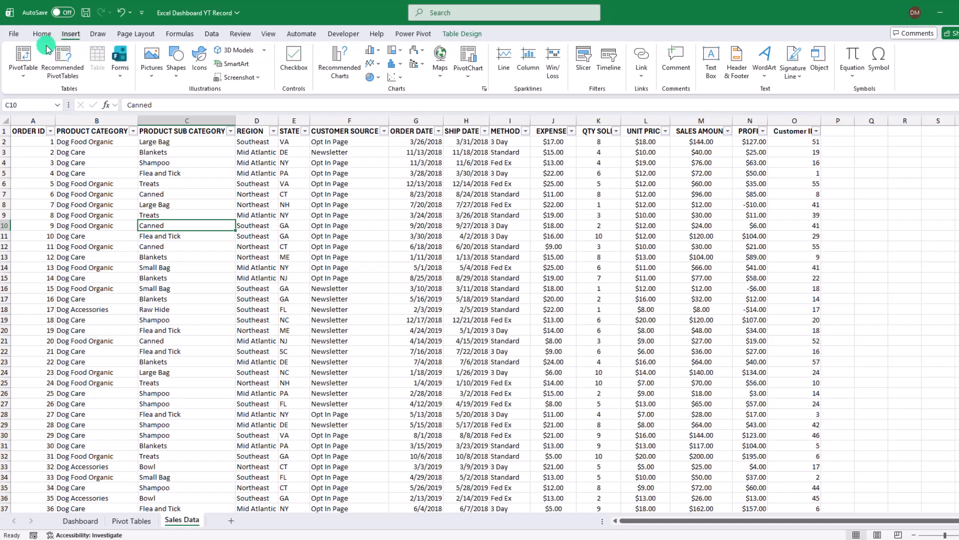
pyautogui.click(23, 60)
pyautogui.click(435, 280)
pyautogui.click(464, 291)
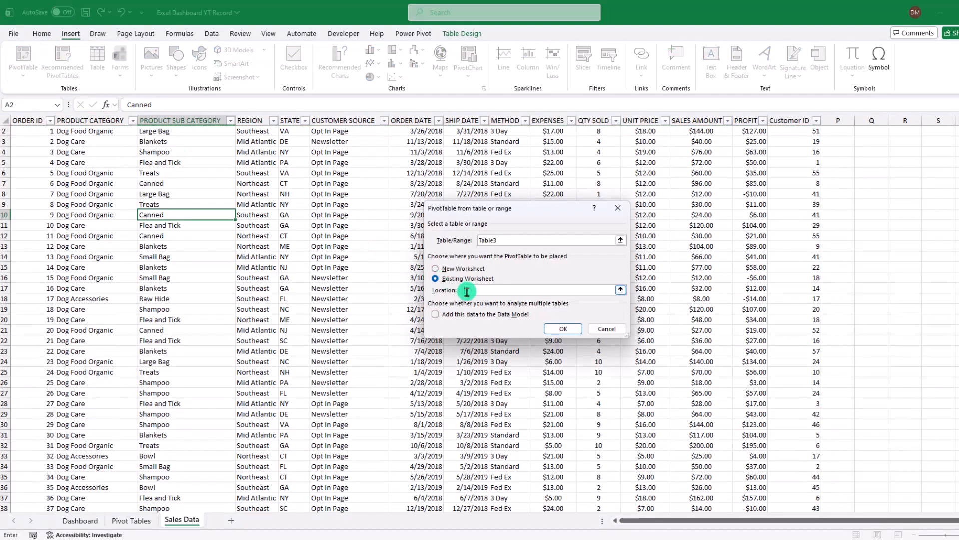
pyautogui.click(132, 520)
pyautogui.click(189, 153)
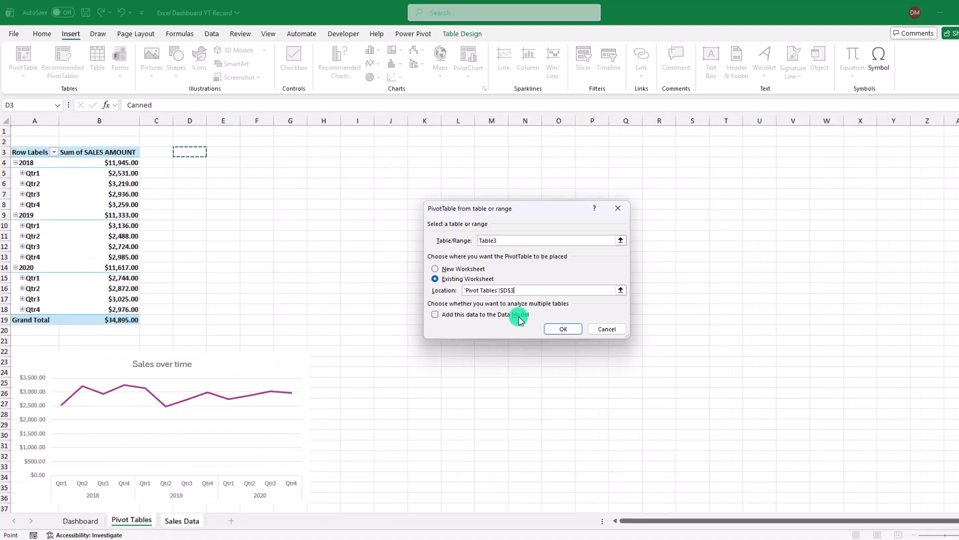
pyautogui.click(562, 328)
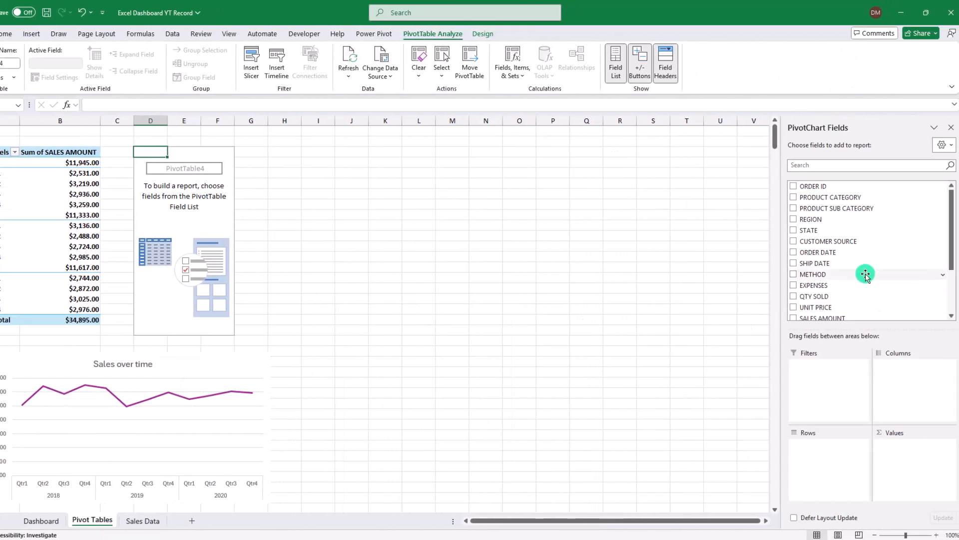
# Set up the new PivotTable with CUSTOMER SOURCE in rows and the sum of SALES AMOUNT as values.
pyautogui.moveTo(830, 439); pyautogui.dragTo(830, 440)
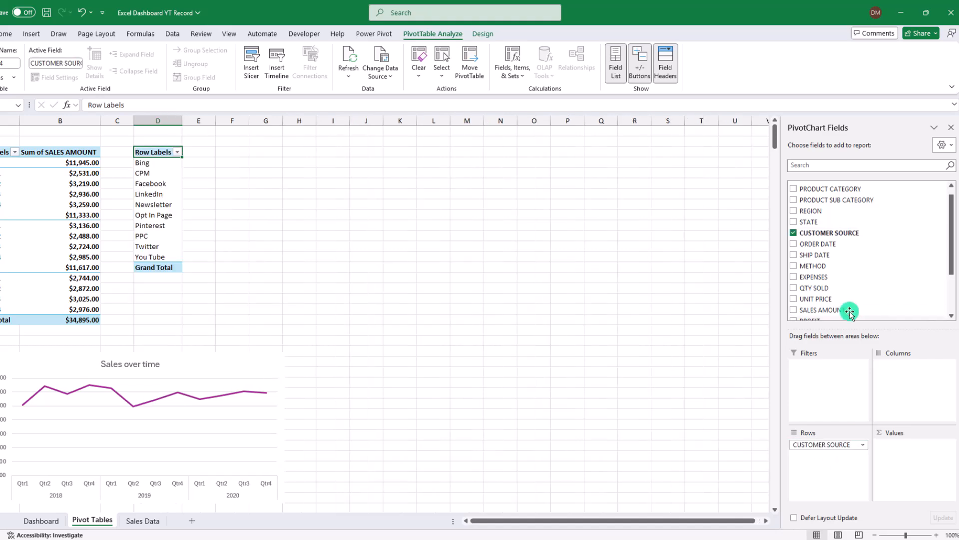
pyautogui.scroll(-1, 833, 306)
pyautogui.moveTo(827, 284); pyautogui.dragTo(921, 458)
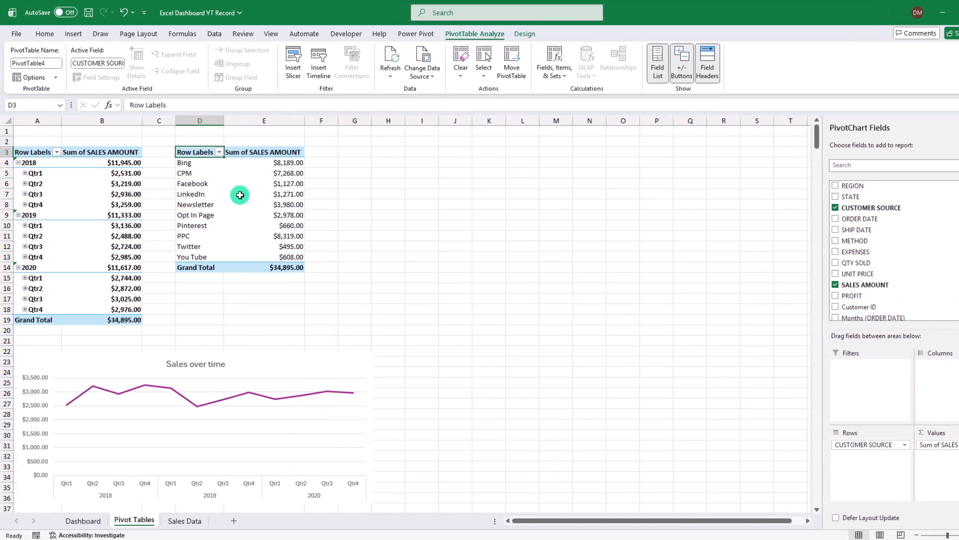
# Insert a clustered bar PivotChart from the customer source PivotTable.
pyautogui.click(217, 172)
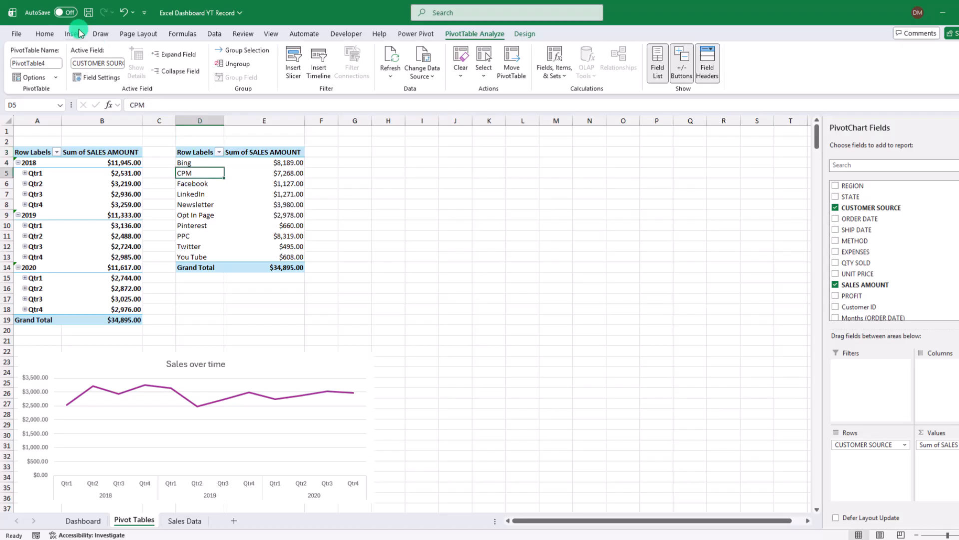
pyautogui.click(73, 34)
pyautogui.click(474, 75)
pyautogui.click(478, 92)
pyautogui.click(369, 223)
pyautogui.click(601, 415)
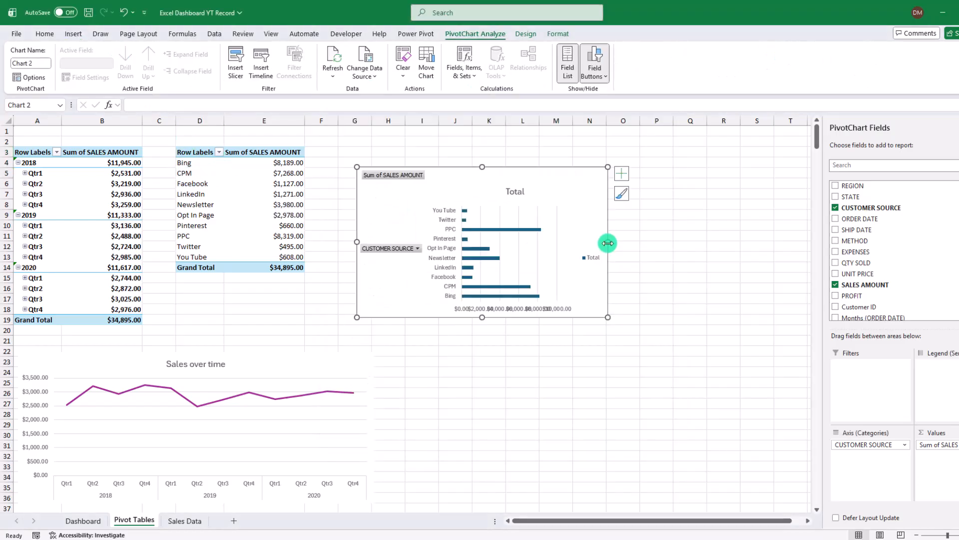
# Widen the bar chart to about 6.41" and hide all of its field buttons.
pyautogui.moveTo(608, 244); pyautogui.dragTo(678, 242)
pyautogui.click(601, 75)
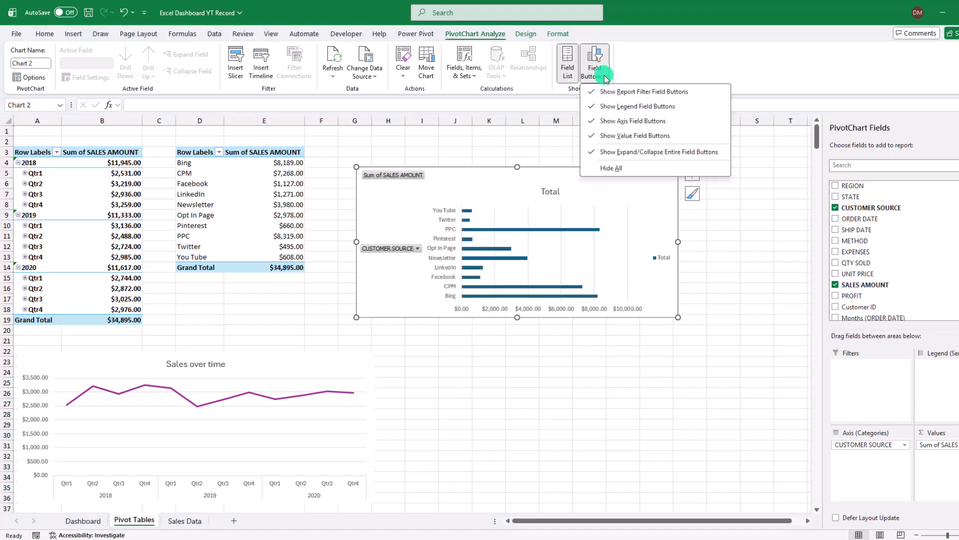
pyautogui.click(617, 168)
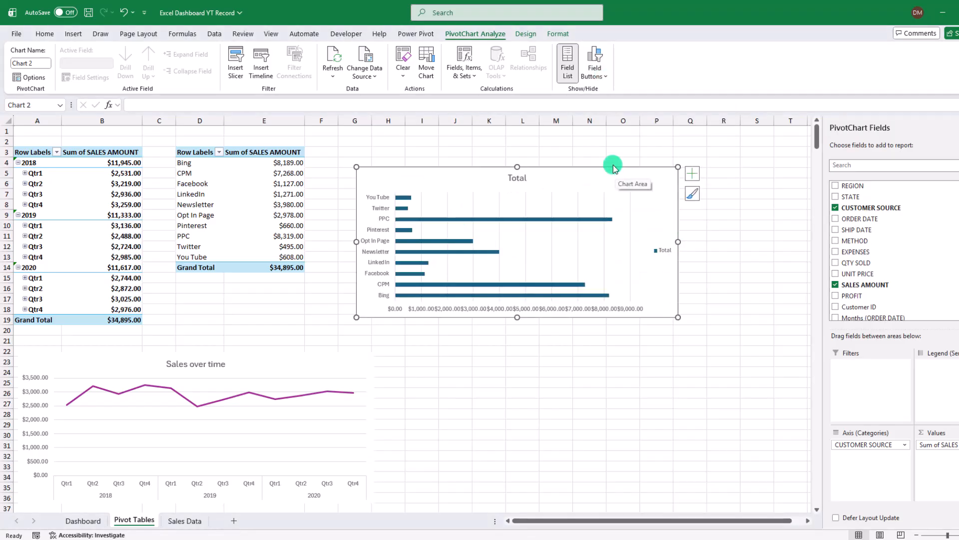
# Change the bar chart's colors to the purple monochromatic palette and remove its outline.
pyautogui.click(526, 33)
pyautogui.click(106, 80)
pyautogui.click(106, 253)
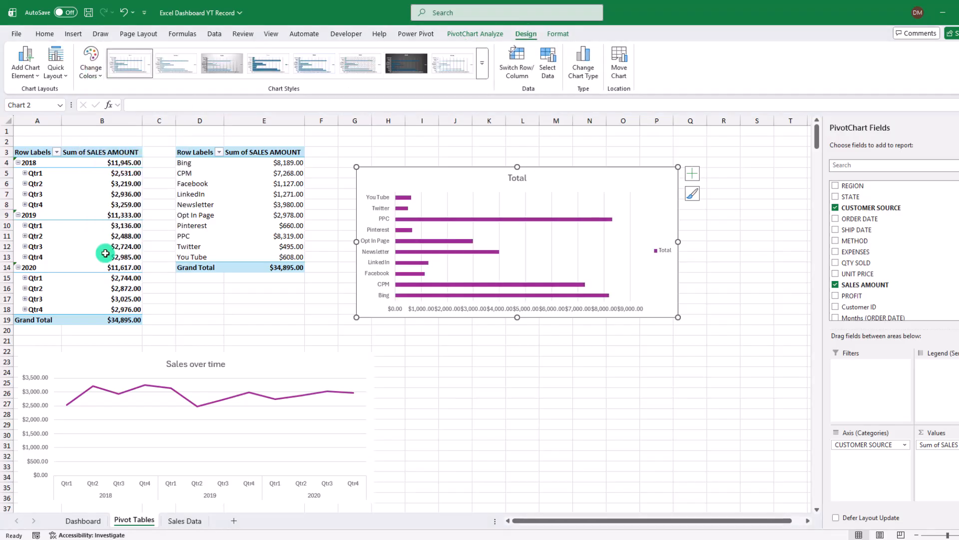
pyautogui.click(558, 33)
pyautogui.click(461, 65)
pyautogui.click(480, 297)
# Set the major unit of the bar chart's horizontal value axis to 3000.
pyautogui.rightClick(548, 314)
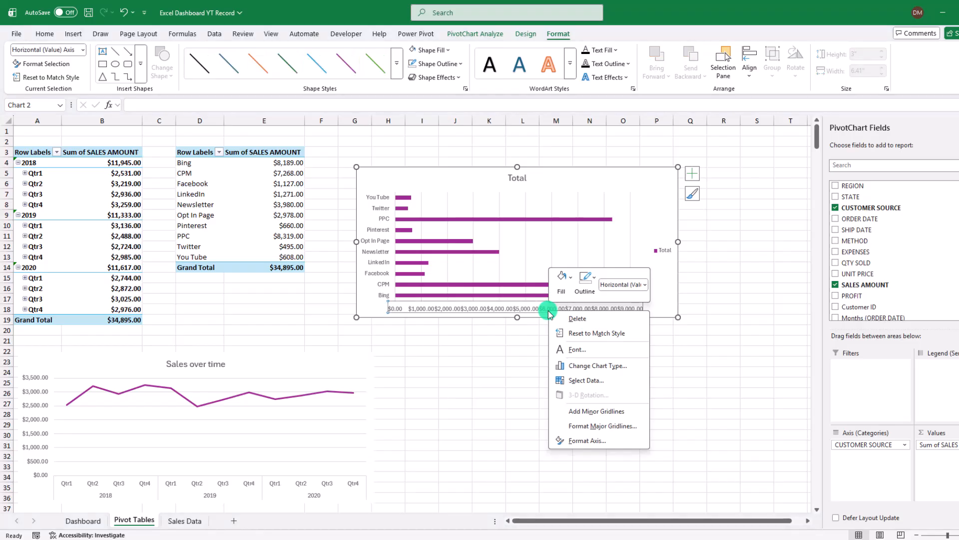
pyautogui.click(602, 440)
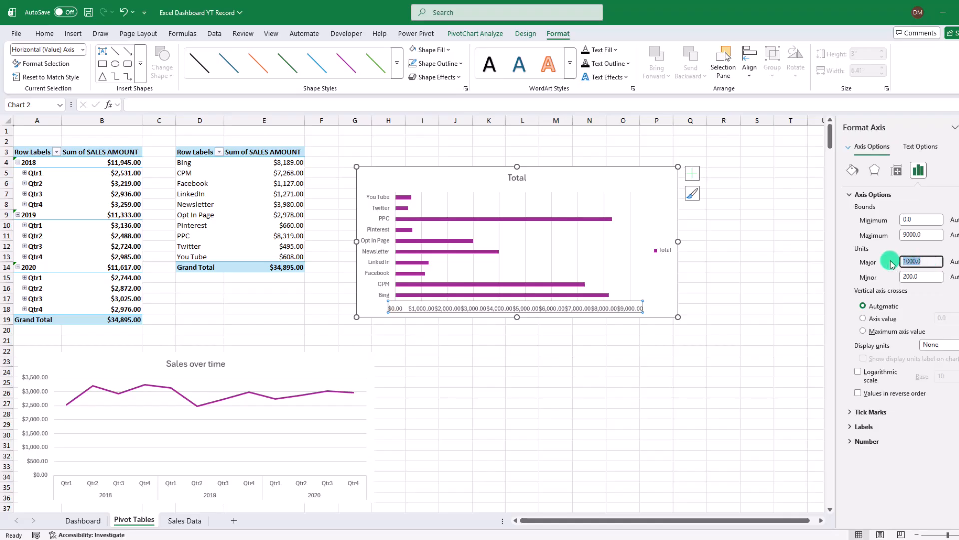
pyautogui.write('3000')
pyautogui.press('Return')
# Delete the bar chart's legend and vertical gridlines.
pyautogui.click(672, 265)
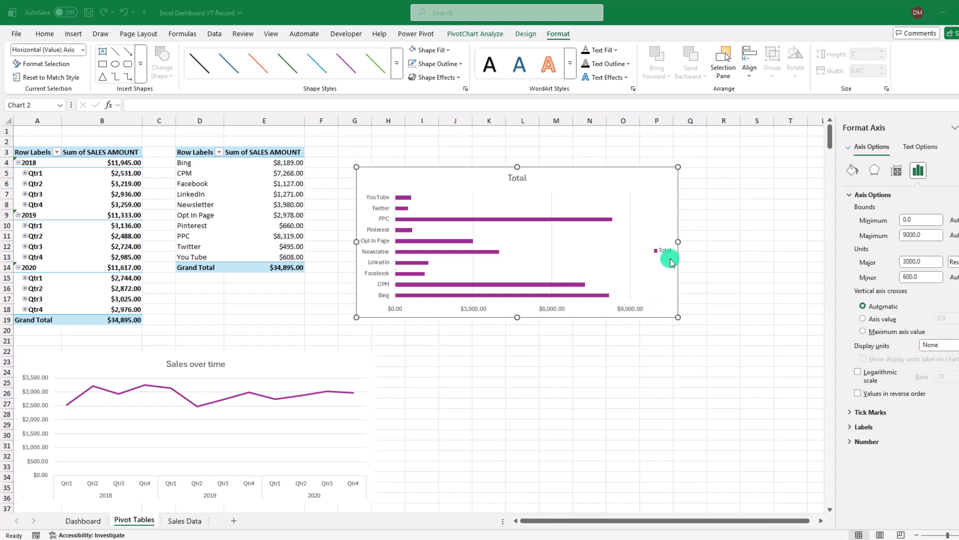
pyautogui.click(668, 253)
pyautogui.press('Delete')
pyautogui.click(570, 243)
pyautogui.press('Delete')
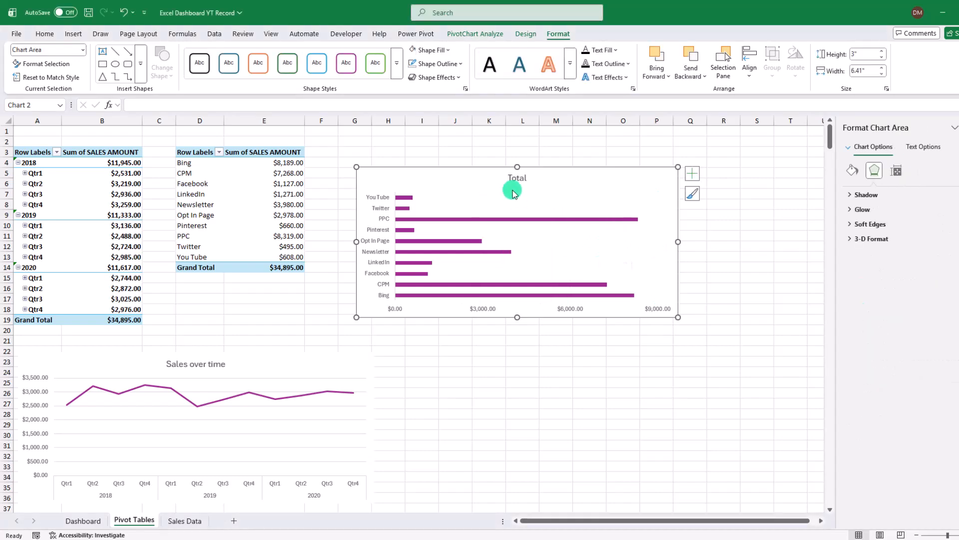
# Title the bar chart "Sales by Customer Source".
pyautogui.click(517, 178)
pyautogui.doubleClick(515, 178)
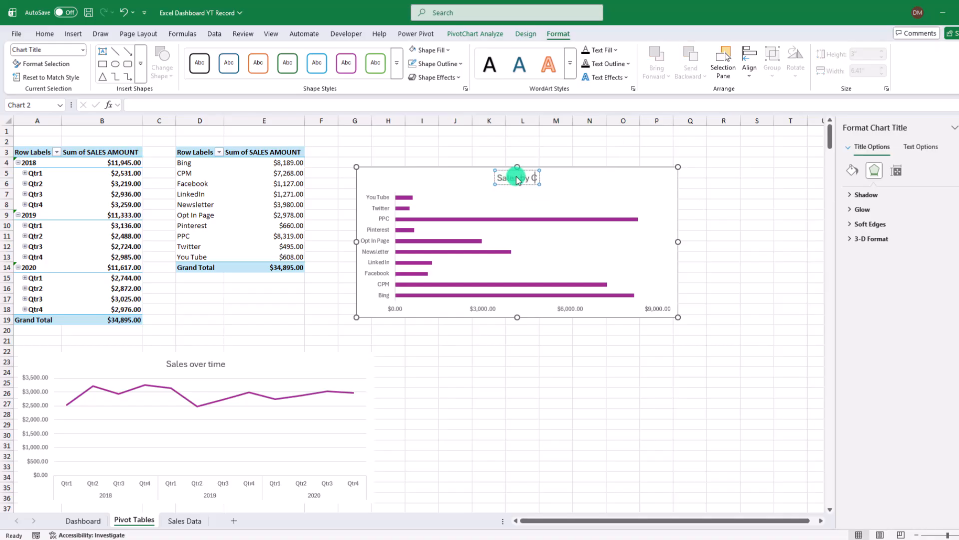
pyautogui.write('Source')
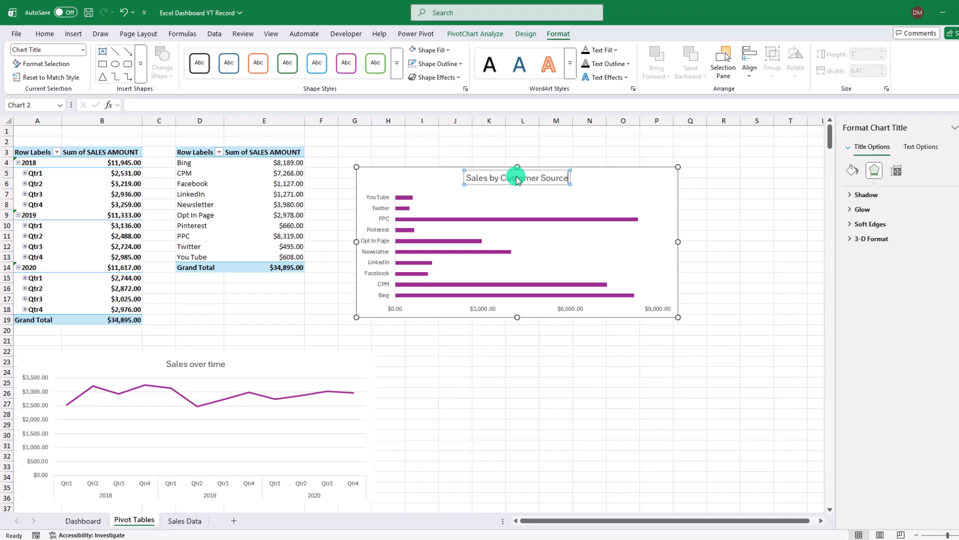
pyautogui.click(615, 194)
pyautogui.click(615, 179)
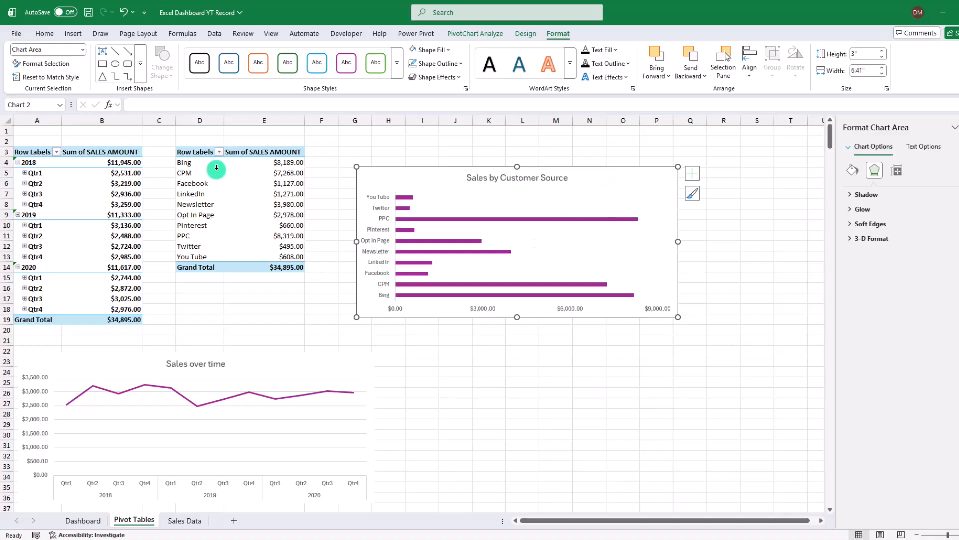
# Sort the customer source PivotTable from Z to A and move its bar chart beside the Sales over time chart.
pyautogui.click(220, 152)
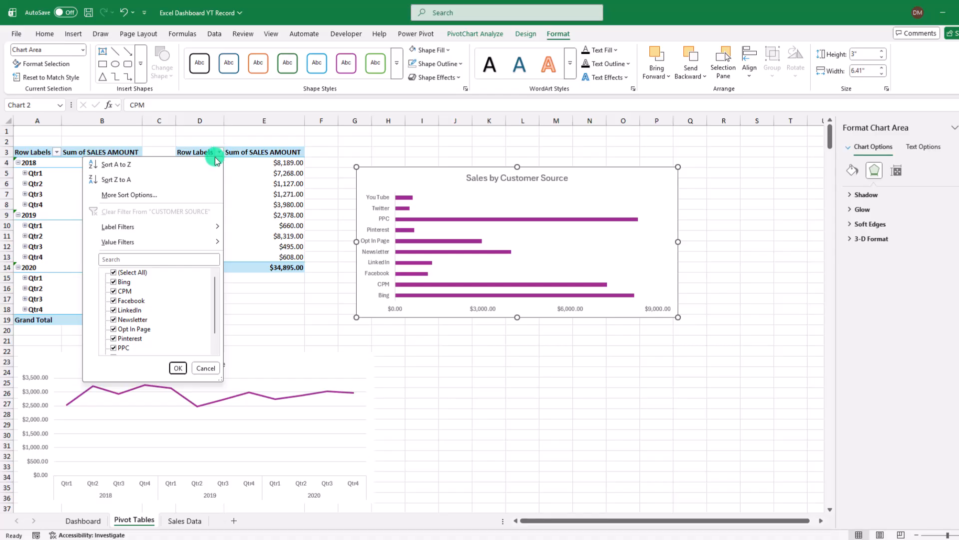
pyautogui.click(176, 181)
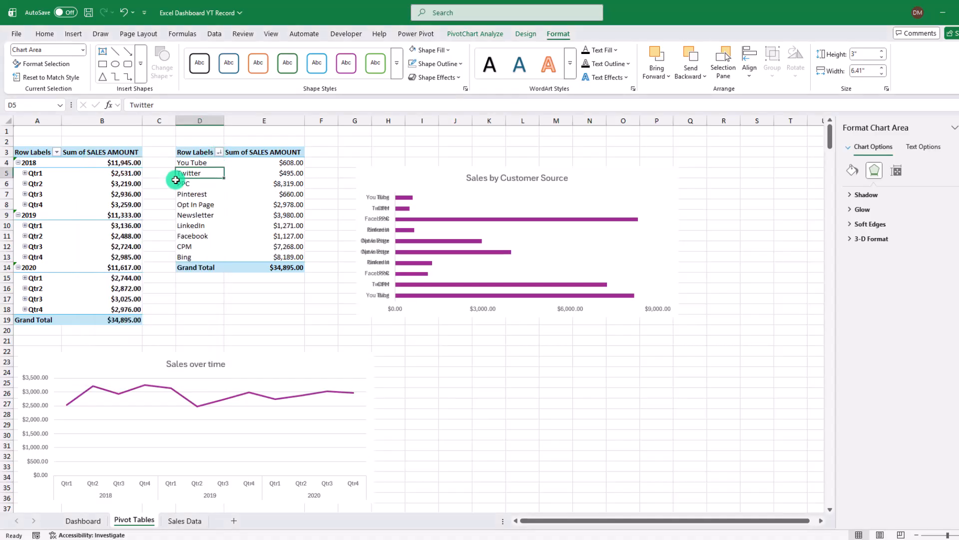
pyautogui.click(176, 180)
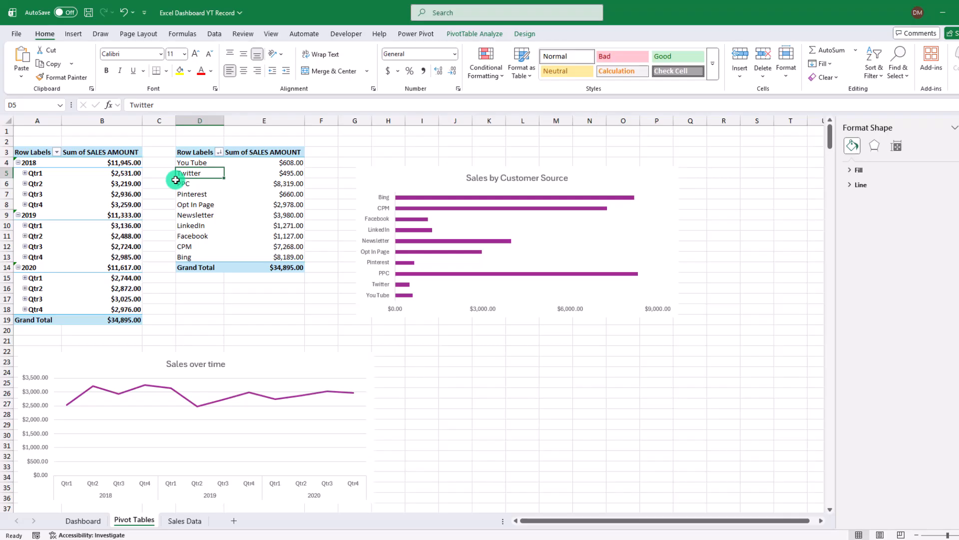
pyautogui.click(669, 300)
pyautogui.moveTo(610, 178); pyautogui.dragTo(633, 355)
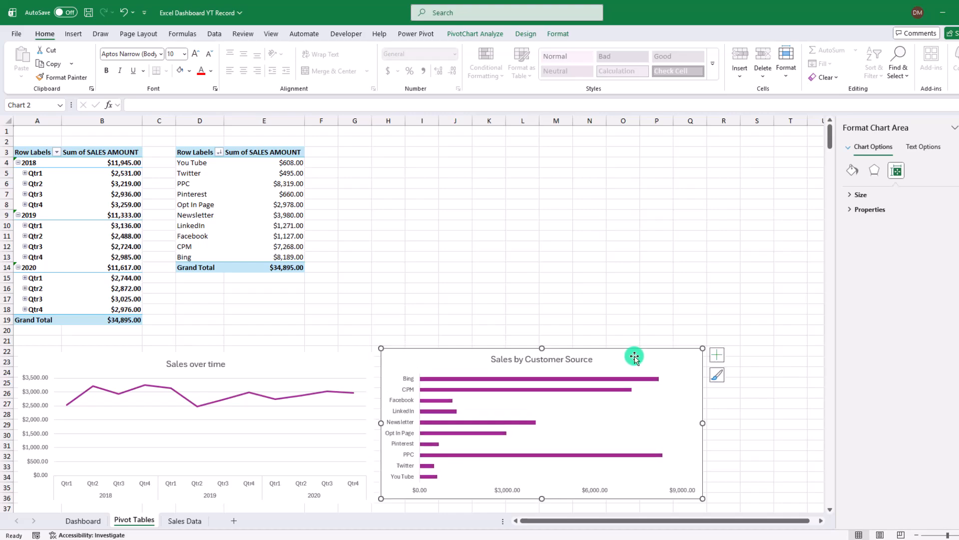
# Insert a PivotTable from Table3 at cell G3 of the Pivot Tables sheet, with METHOD in rows and the sum of EXPENSES as values.
pyautogui.click(179, 522)
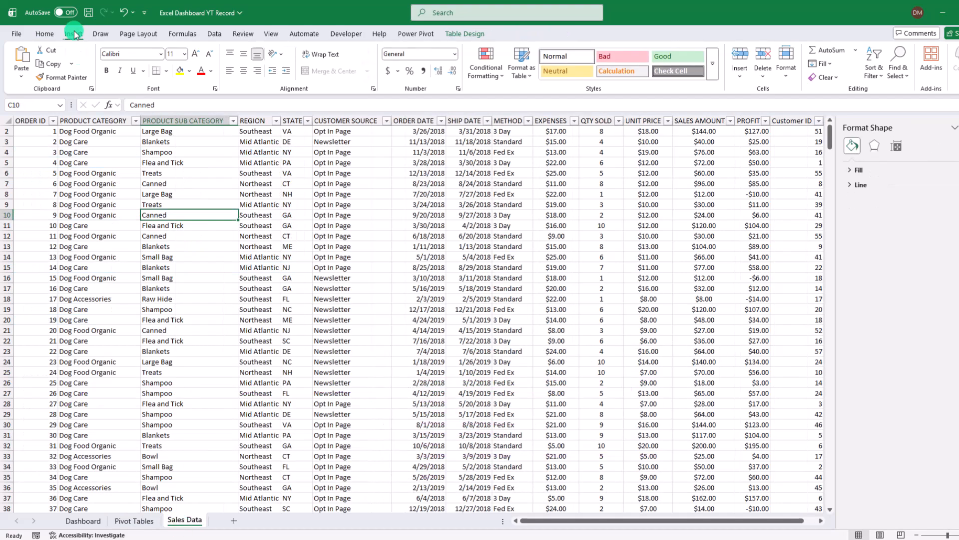
pyautogui.click(74, 34)
pyautogui.click(26, 60)
pyautogui.click(438, 279)
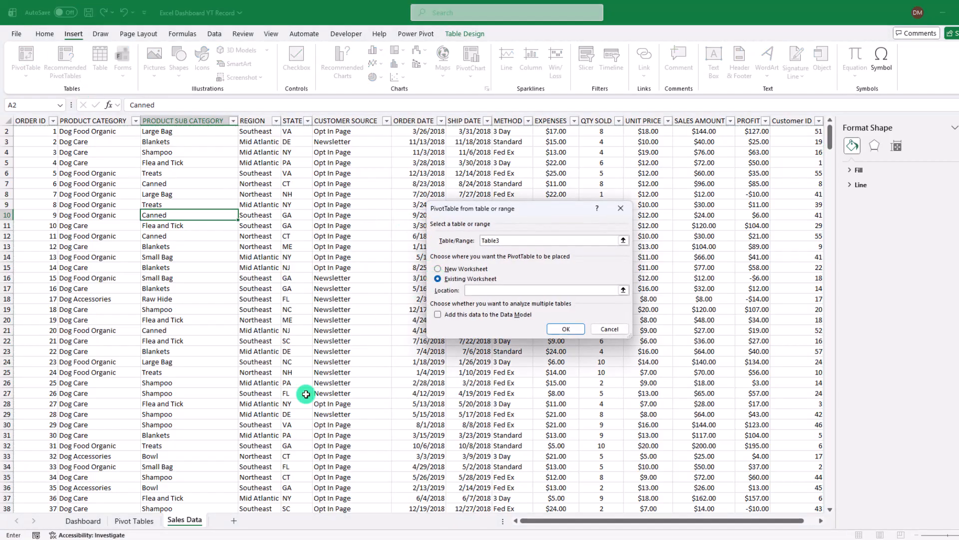
pyautogui.click(131, 521)
pyautogui.click(566, 328)
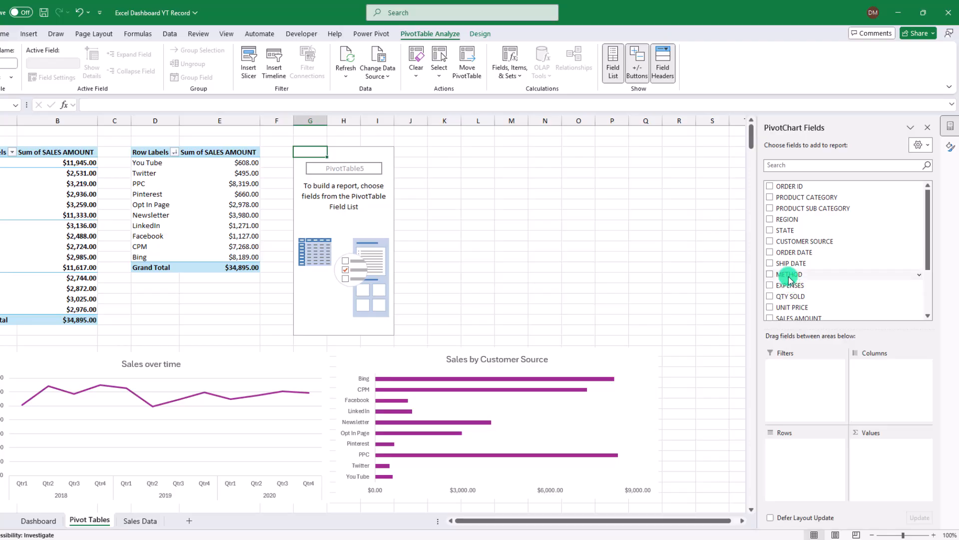
pyautogui.moveTo(791, 278); pyautogui.dragTo(814, 435)
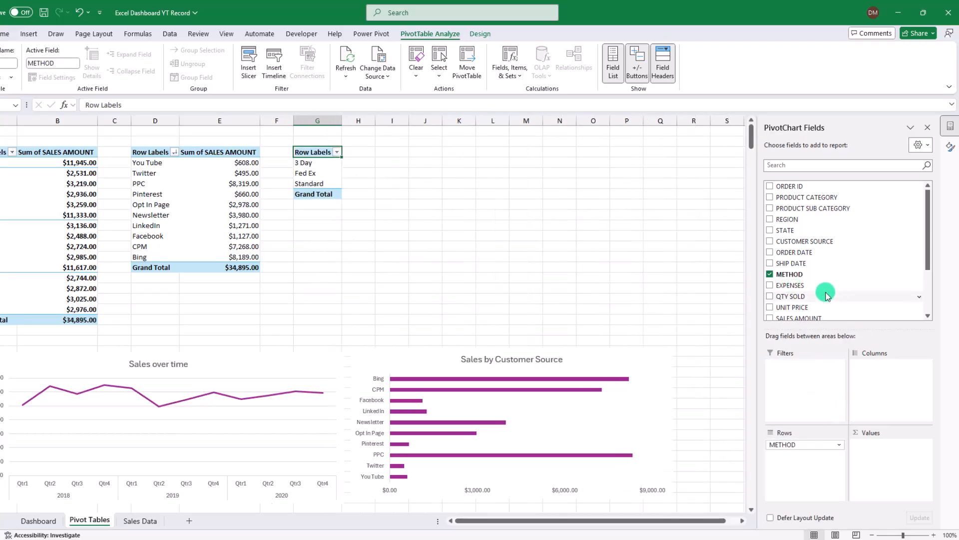
pyautogui.moveTo(792, 289); pyautogui.dragTo(893, 450)
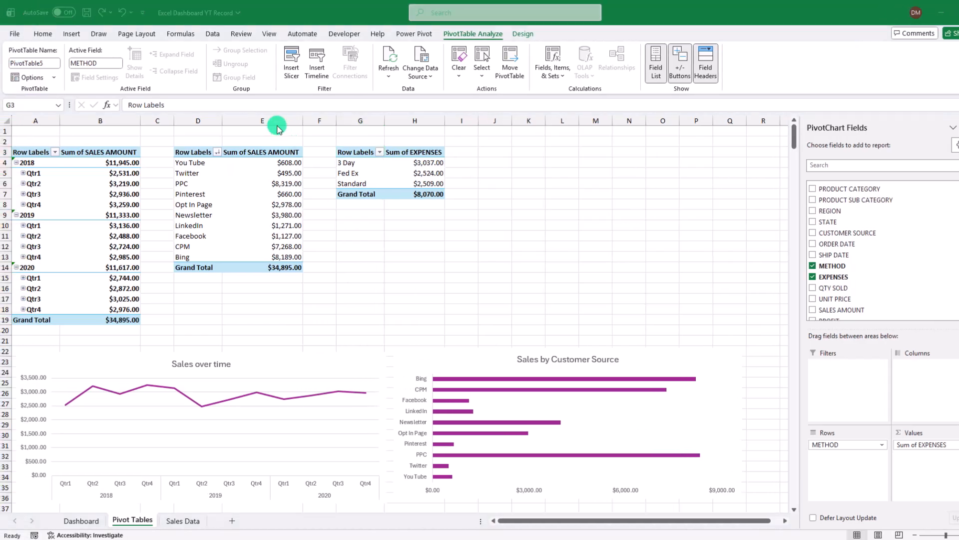
# Insert a doughnut PivotChart from the METHOD expenses PivotTable and hide all its field buttons.
pyautogui.click(72, 34)
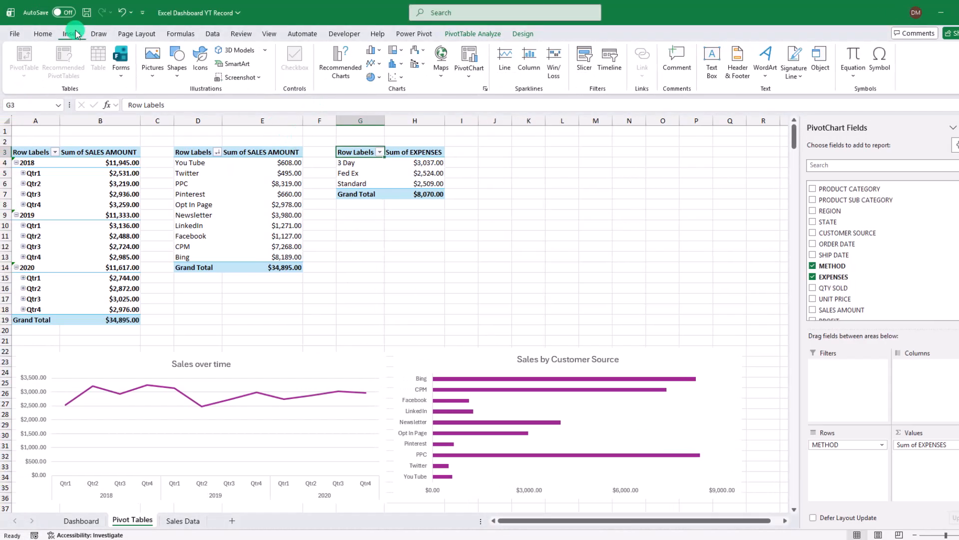
pyautogui.click(469, 65)
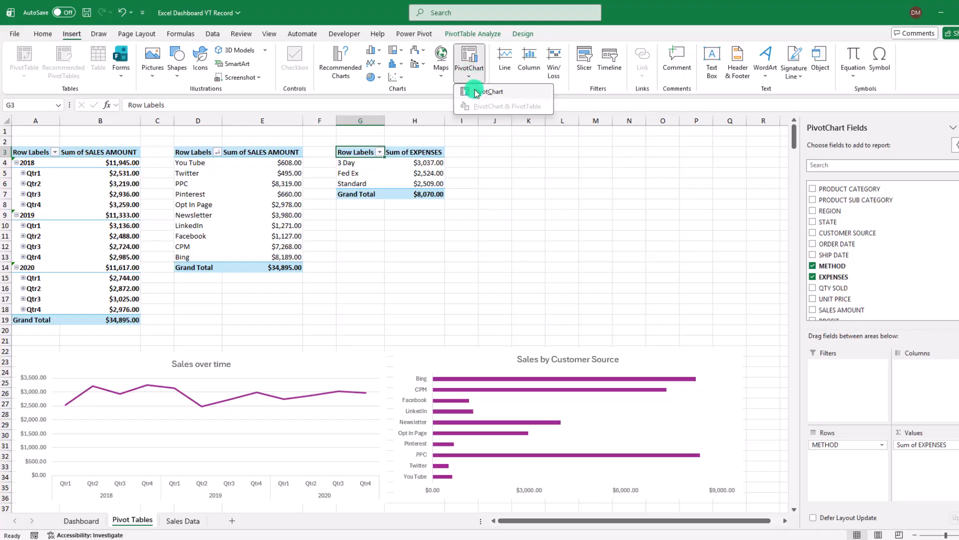
pyautogui.click(480, 91)
pyautogui.click(361, 211)
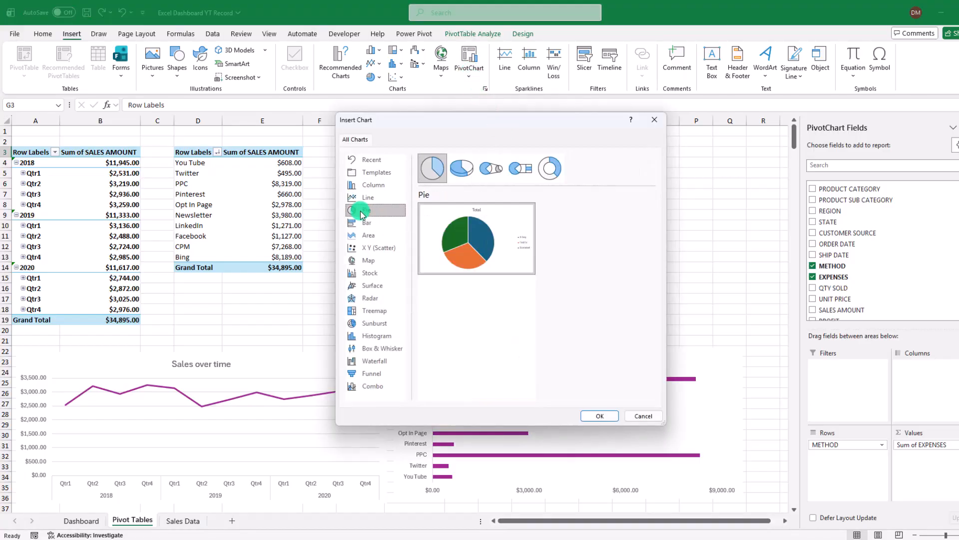
pyautogui.doubleClick(549, 167)
pyautogui.click(607, 78)
pyautogui.click(619, 174)
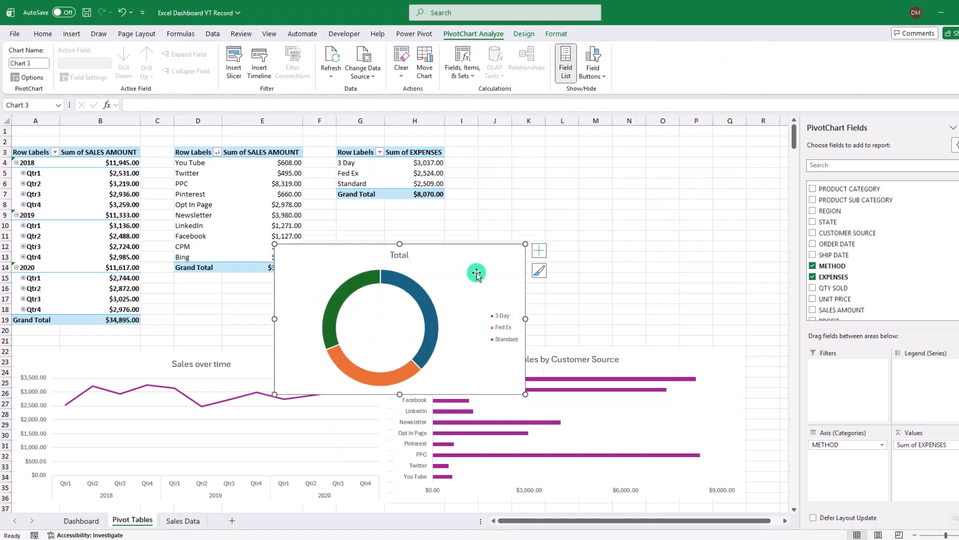
# Move the expenses doughnut chart up beside its PivotTable and apply the purple monochromatic colour palette.
pyautogui.moveTo(479, 293); pyautogui.dragTo(624, 224)
pyautogui.click(524, 34)
pyautogui.click(89, 70)
pyautogui.click(128, 251)
# Add data labels to the expenses doughnut chart's ring.
pyautogui.click(556, 34)
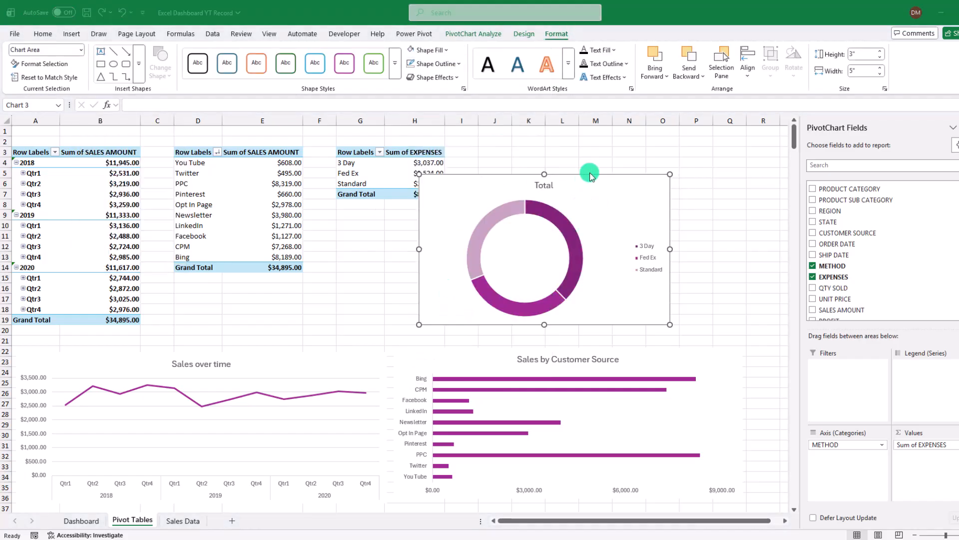
pyautogui.click(567, 230)
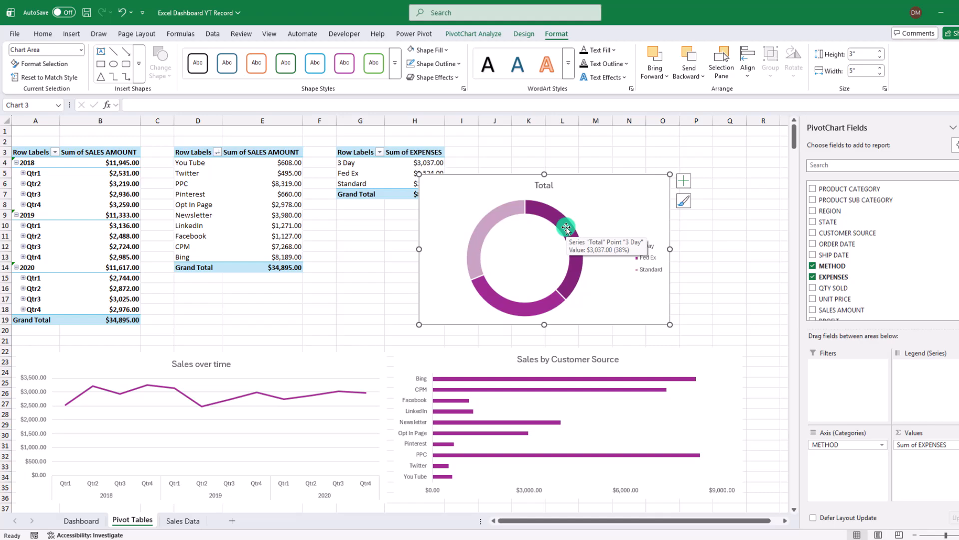
pyautogui.rightClick(567, 230)
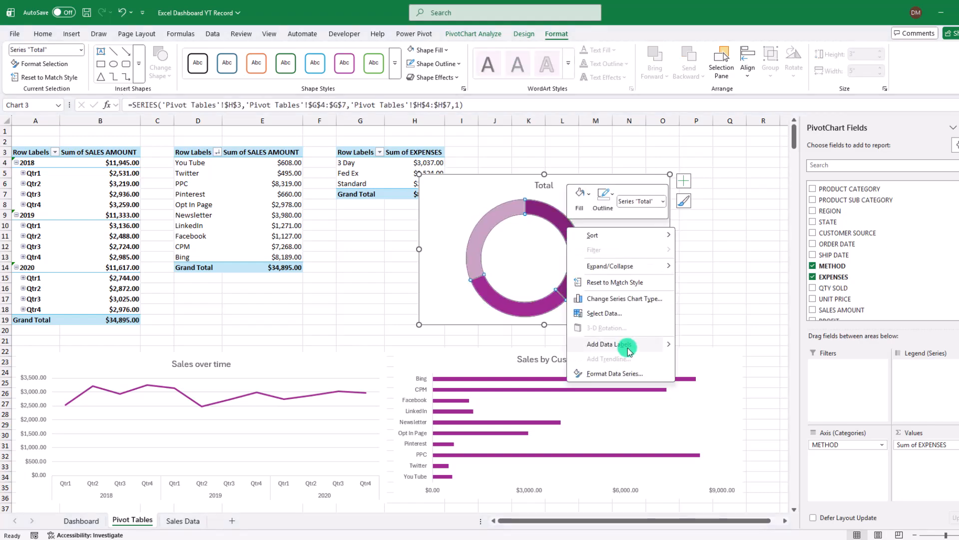
pyautogui.moveTo(670, 345)
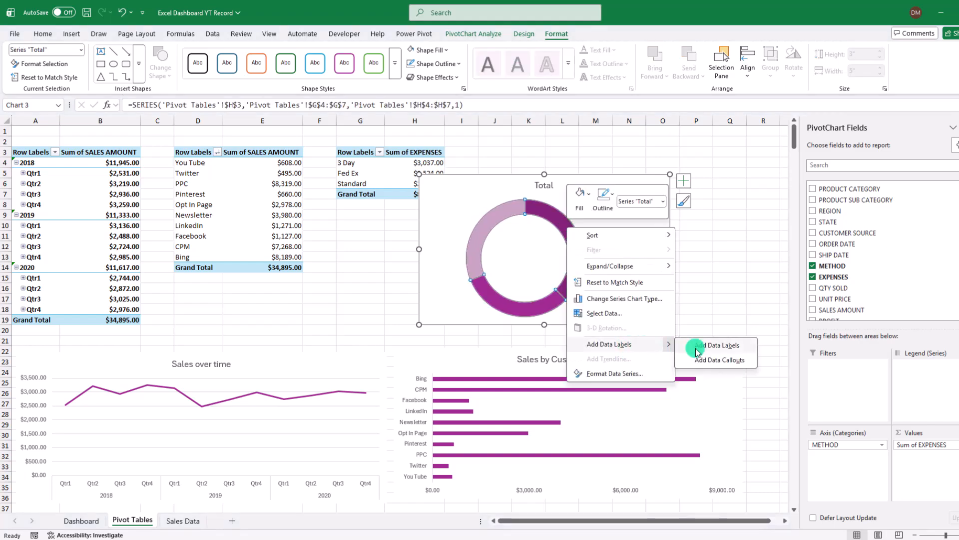
pyautogui.click(720, 348)
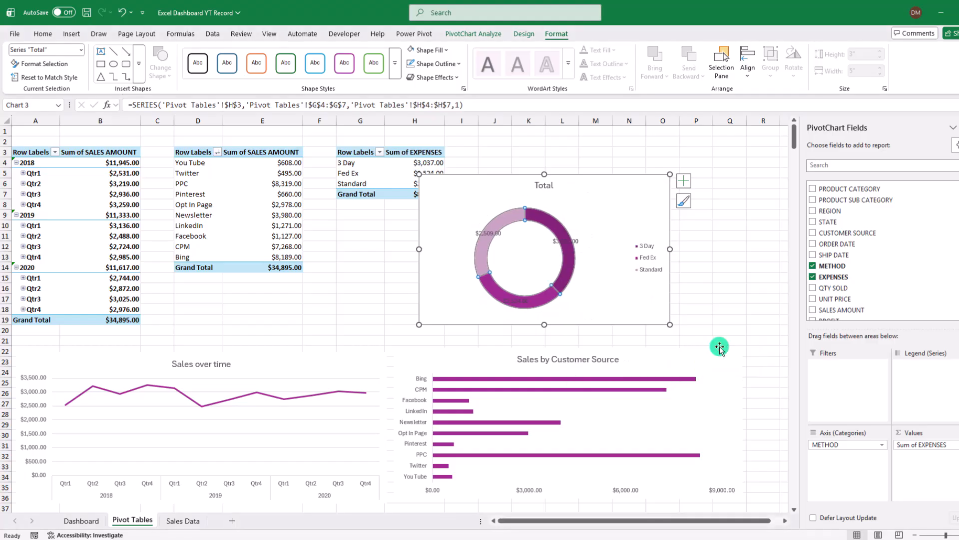
# Set the expenses doughnut's data labels to show Percentage instead of Value.
pyautogui.rightClick(574, 243)
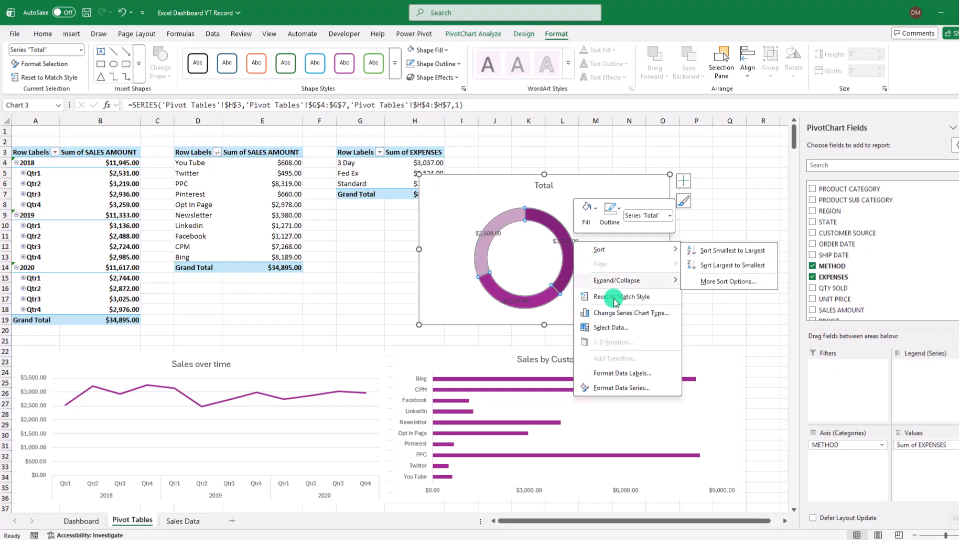
pyautogui.click(622, 378)
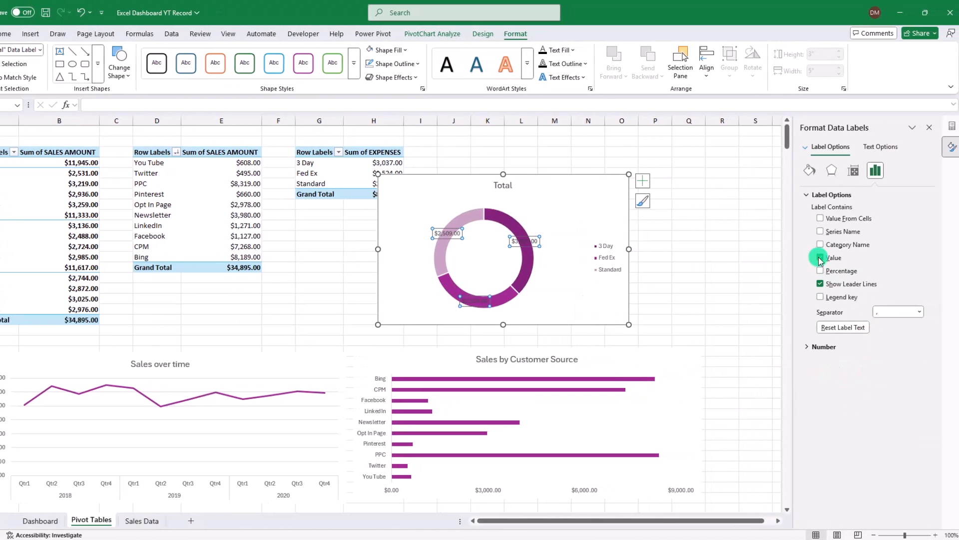
pyautogui.click(820, 259)
pyautogui.click(820, 272)
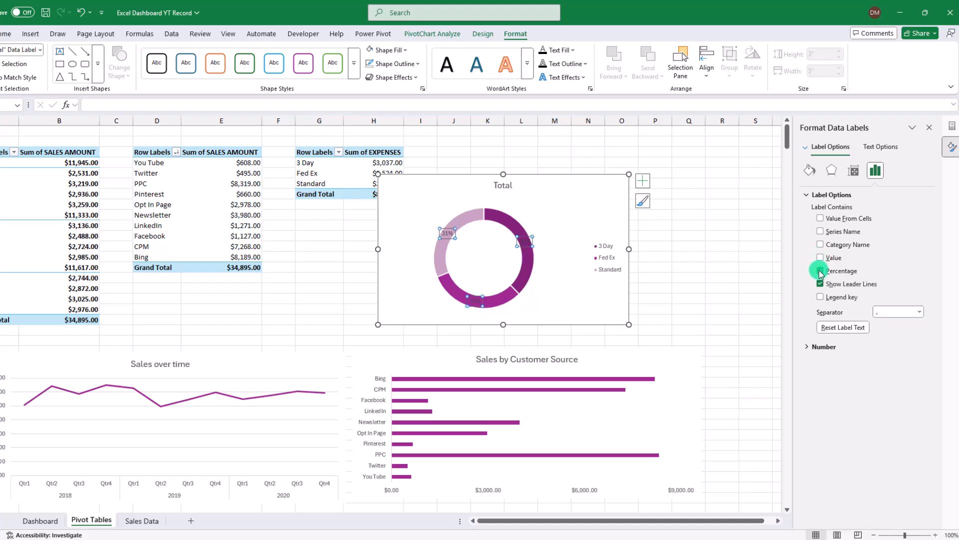
pyautogui.click(933, 127)
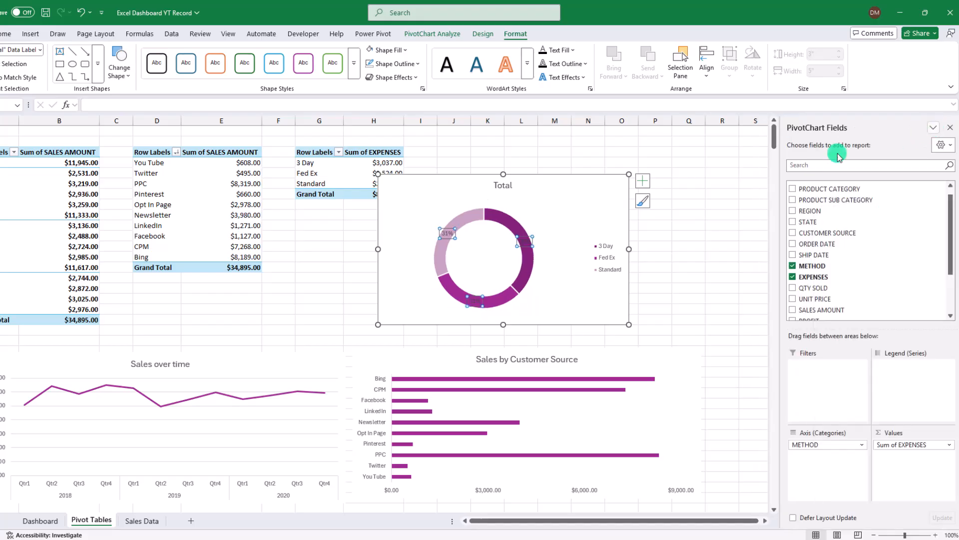
# Move the three percentage labels outside the expenses ring and title the chart "Expenses by Method".
pyautogui.click(523, 235)
pyautogui.moveTo(523, 235); pyautogui.dragTo(543, 226)
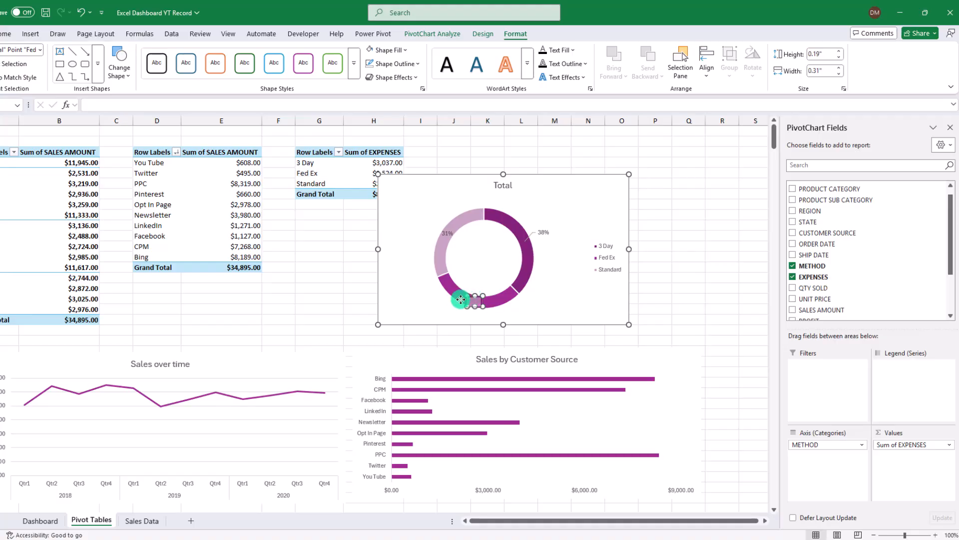
pyautogui.moveTo(450, 304); pyautogui.dragTo(450, 304)
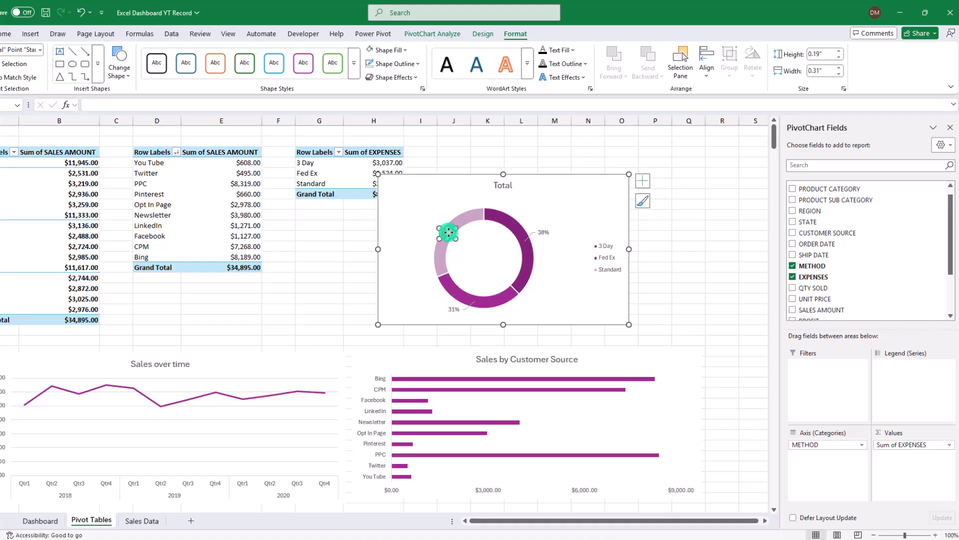
pyautogui.moveTo(444, 228); pyautogui.dragTo(425, 218)
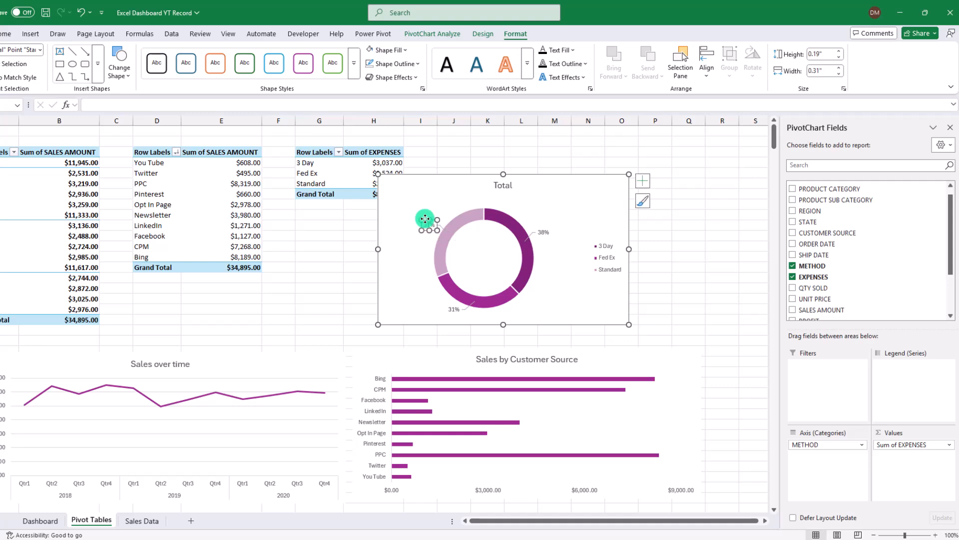
pyautogui.doubleClick(502, 186)
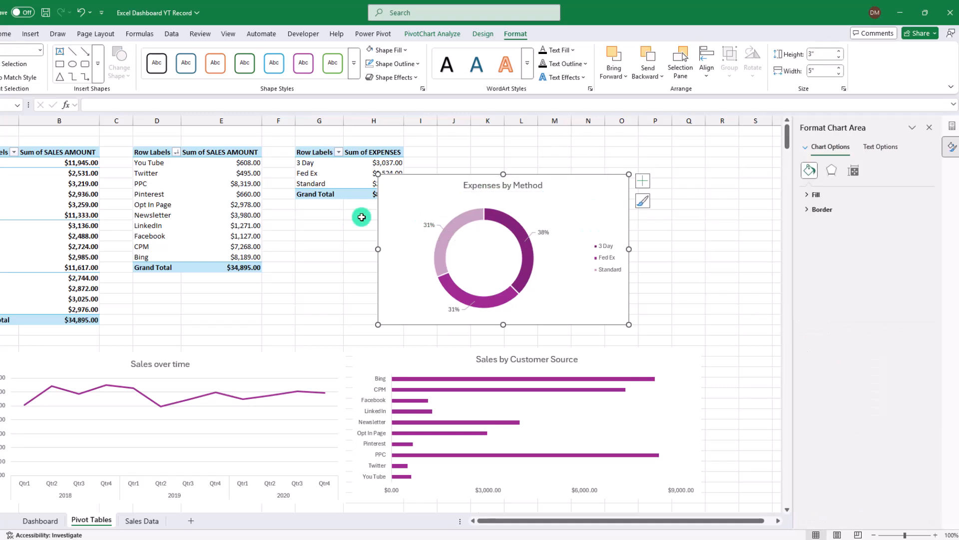
# Shrink the three charts and line them up in one row below the PivotTables.
pyautogui.click(702, 349)
pyautogui.moveTo(743, 349); pyautogui.dragTo(653, 395)
pyautogui.moveTo(634, 410); pyautogui.dragTo(519, 410)
pyautogui.click(650, 192)
pyautogui.moveTo(670, 174); pyautogui.dragTo(617, 202)
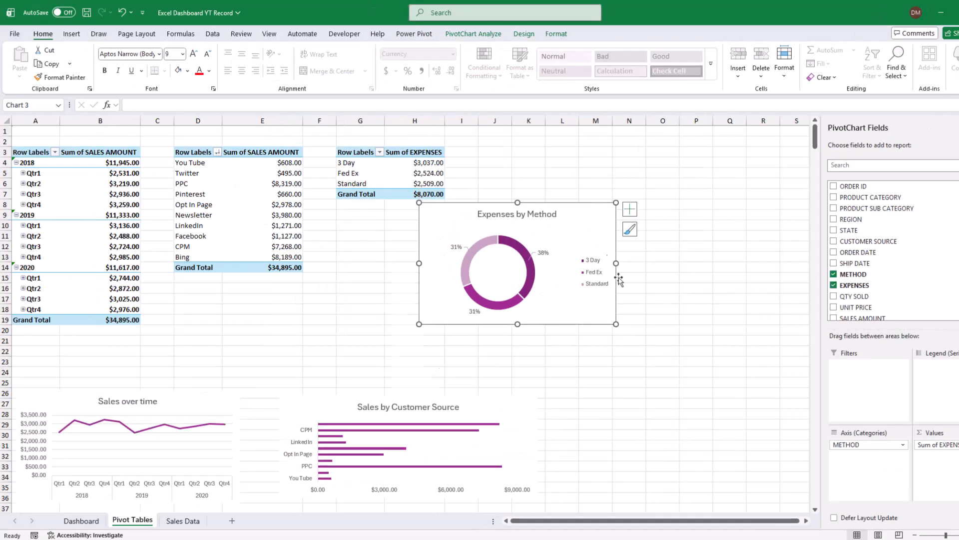
pyautogui.moveTo(610, 261); pyautogui.dragTo(715, 450)
pyautogui.click(488, 150)
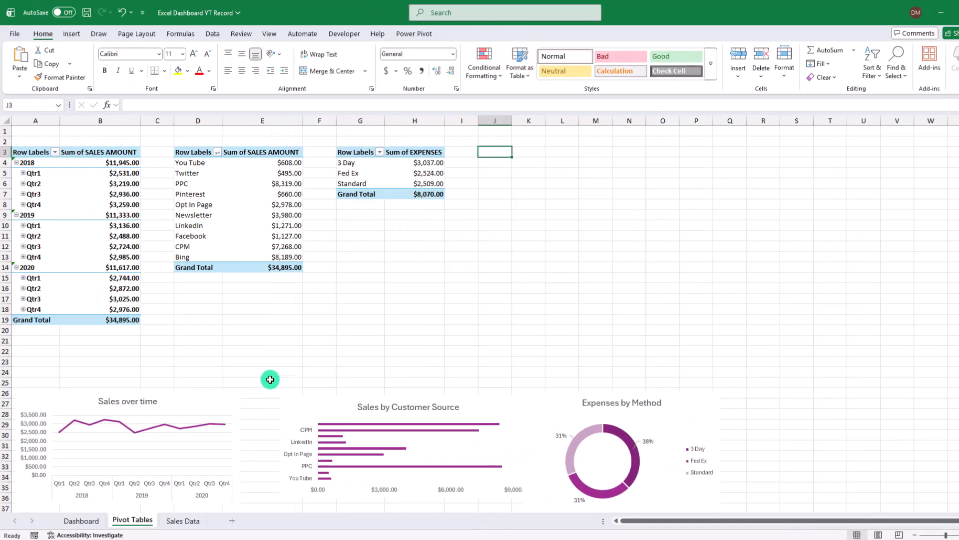
# Insert a PivotTable from Table3 at cell J3 of the Pivot Tables sheet.
pyautogui.click(175, 521)
pyautogui.click(181, 151)
pyautogui.click(71, 33)
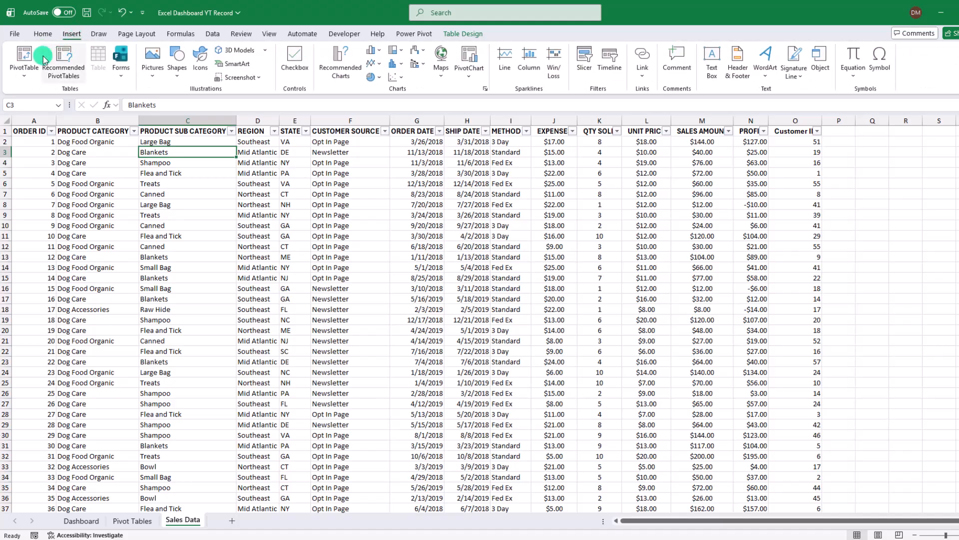
pyautogui.click(24, 56)
pyautogui.click(436, 278)
pyautogui.click(133, 521)
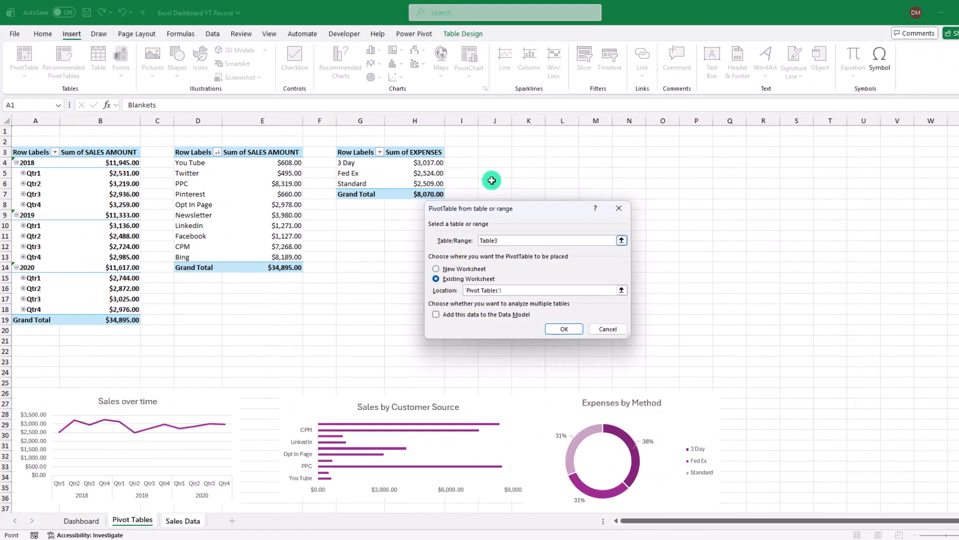
pyautogui.click(486, 152)
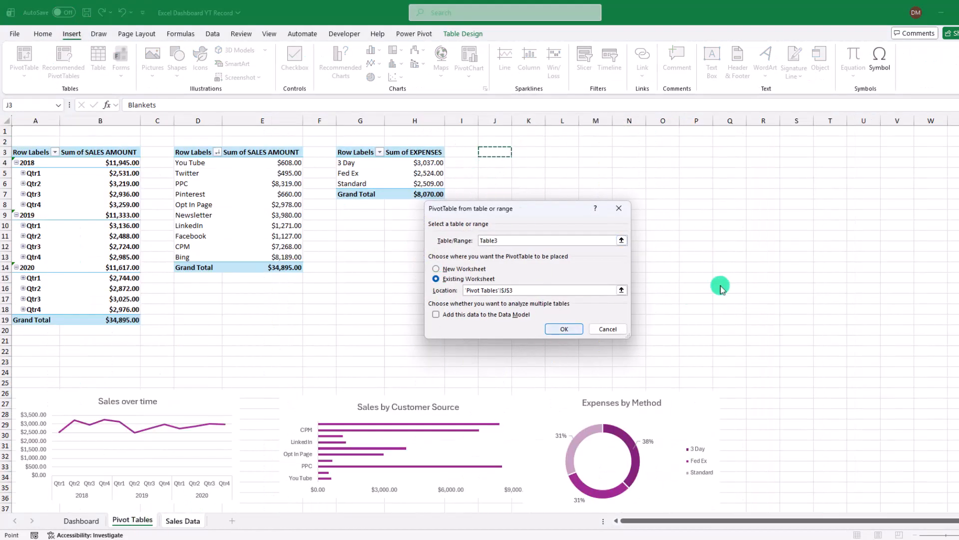
pyautogui.press('Return')
# Fill the PivotTable at J3 with PRODUCT CATEGORY in rows and the sum of PROFIT as values.
pyautogui.moveTo(834, 211); pyautogui.dragTo(844, 447)
pyautogui.scroll(-2, 843, 280)
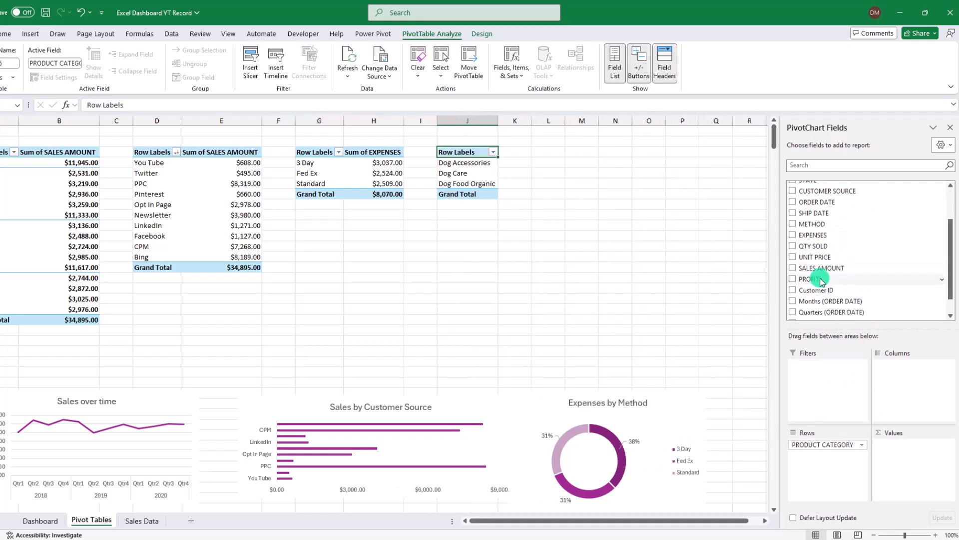
pyautogui.moveTo(815, 283); pyautogui.dragTo(921, 444)
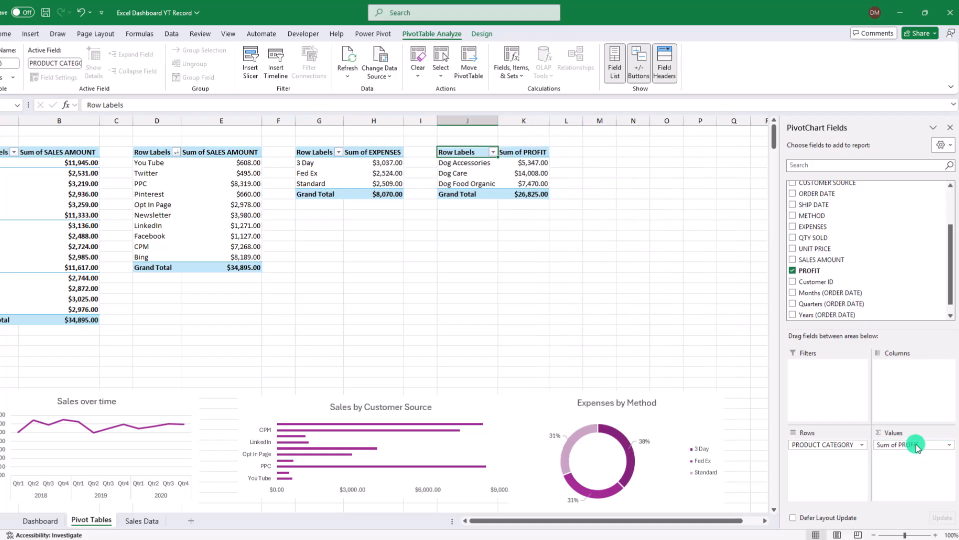
# Insert a doughnut PivotChart from the product category profit PivotTable.
pyautogui.hotkey('alt', 'n')
pyautogui.click(457, 75)
pyautogui.click(357, 210)
pyautogui.click(540, 167)
pyautogui.click(589, 415)
# Apply the purple monochromatic palette to the profit doughnut chart and remove its outline.
pyautogui.click(512, 34)
pyautogui.click(85, 64)
pyautogui.click(544, 34)
pyautogui.click(443, 64)
pyautogui.click(428, 296)
# Add data labels to the profit doughnut chart that show Percentage instead of Value.
pyautogui.rightClick(557, 282)
pyautogui.moveTo(624, 398)
pyautogui.click(702, 400)
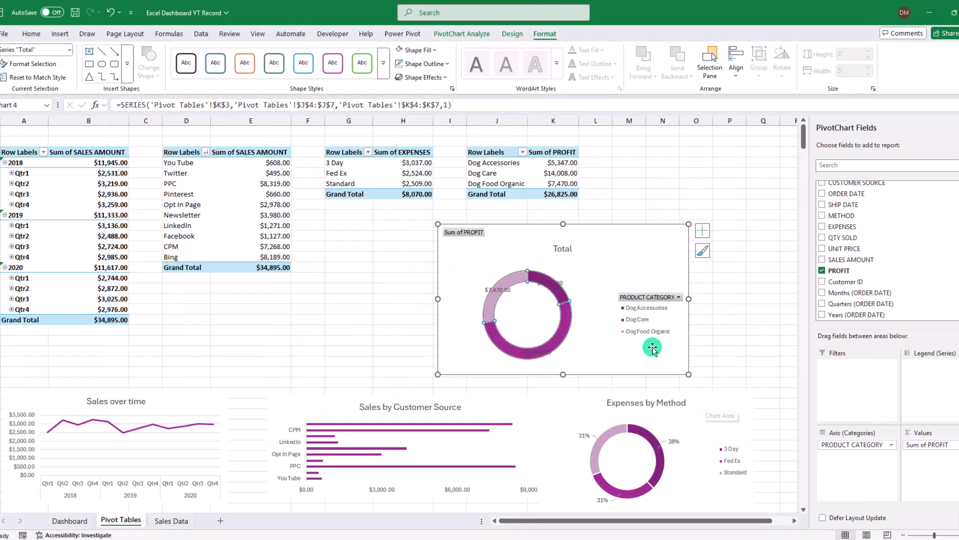
pyautogui.rightClick(555, 282)
pyautogui.click(619, 412)
pyautogui.click(850, 271)
pyautogui.click(849, 258)
# Move the profit doughnut's three percentage labels outside the ring.
pyautogui.moveTo(549, 283); pyautogui.dragTo(567, 276)
pyautogui.moveTo(494, 287); pyautogui.dragTo(476, 274)
pyautogui.moveTo(538, 354); pyautogui.dragTo(556, 362)
# Hide the profit doughnut chart's field buttons and title it "Profit by Category".
pyautogui.click(470, 34)
pyautogui.click(589, 58)
pyautogui.click(255, 213)
pyautogui.tripleClick(562, 236)
pyautogui.write('Profir ')
pyautogui.write('egory')
pyautogui.click(649, 238)
# Rearrange the four charts along the lower part of the sheet and shrink the Profit by Category chart.
pyautogui.click(207, 397)
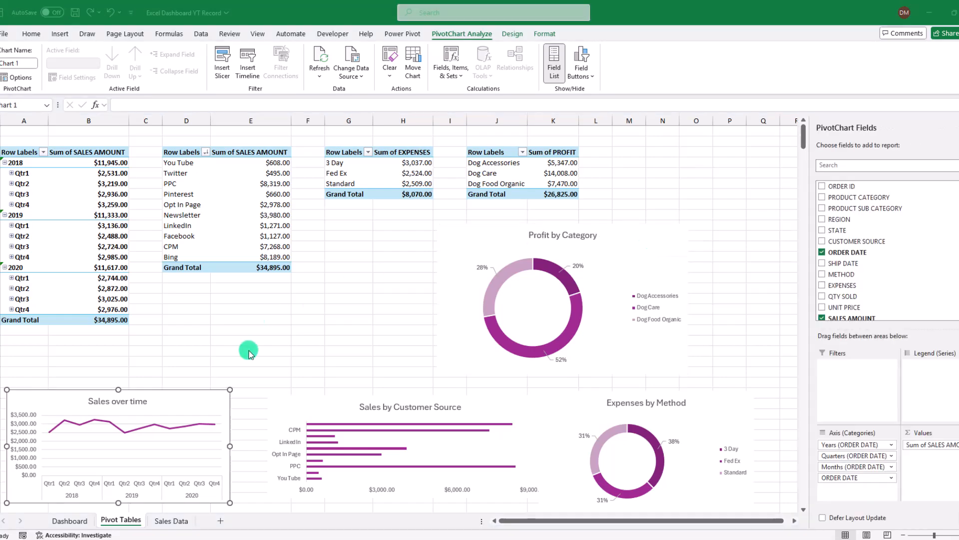
pyautogui.moveTo(210, 397); pyautogui.dragTo(205, 421)
pyautogui.moveTo(296, 404); pyautogui.dragTo(212, 385)
pyautogui.moveTo(551, 399); pyautogui.dragTo(459, 448)
pyautogui.click(455, 269)
pyautogui.moveTo(438, 224); pyautogui.dragTo(615, 383)
pyautogui.click(348, 226)
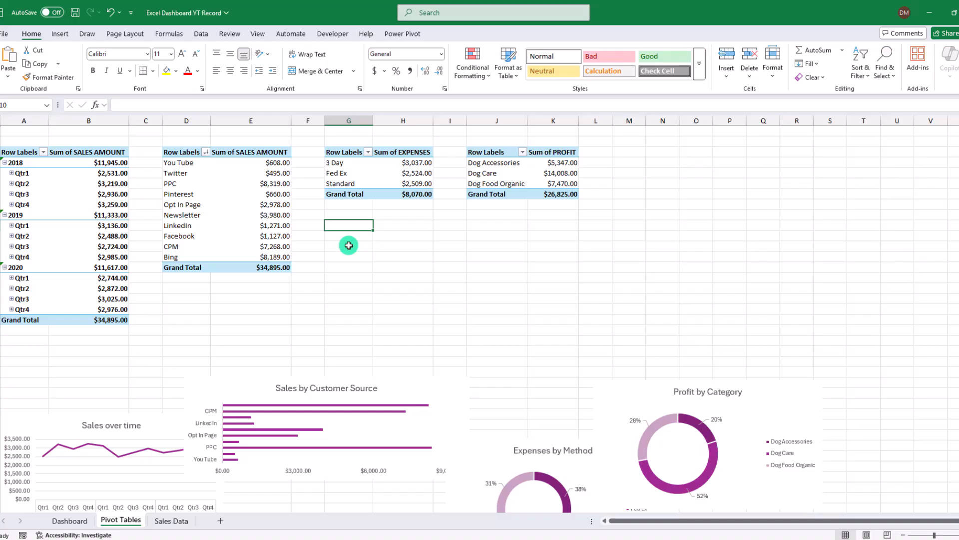
# Insert a PivotTable from the Sales Data table at cell J10 of the Pivot Tables sheet, with the sum of PROFIT as its only value.
pyautogui.click(171, 521)
pyautogui.click(60, 34)
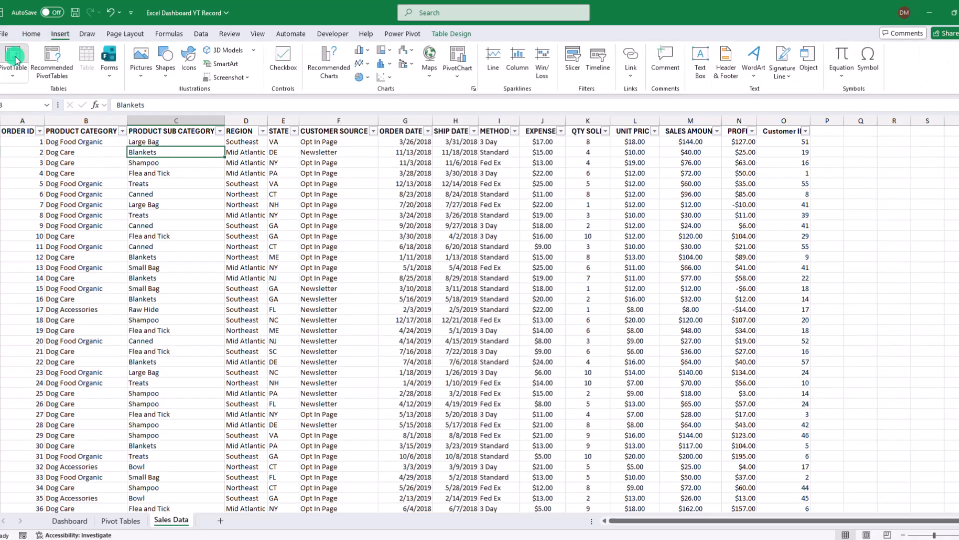
pyautogui.click(14, 60)
pyautogui.click(425, 279)
pyautogui.click(121, 521)
pyautogui.moveTo(504, 209); pyautogui.dragTo(497, 292)
pyautogui.click(497, 226)
pyautogui.click(546, 412)
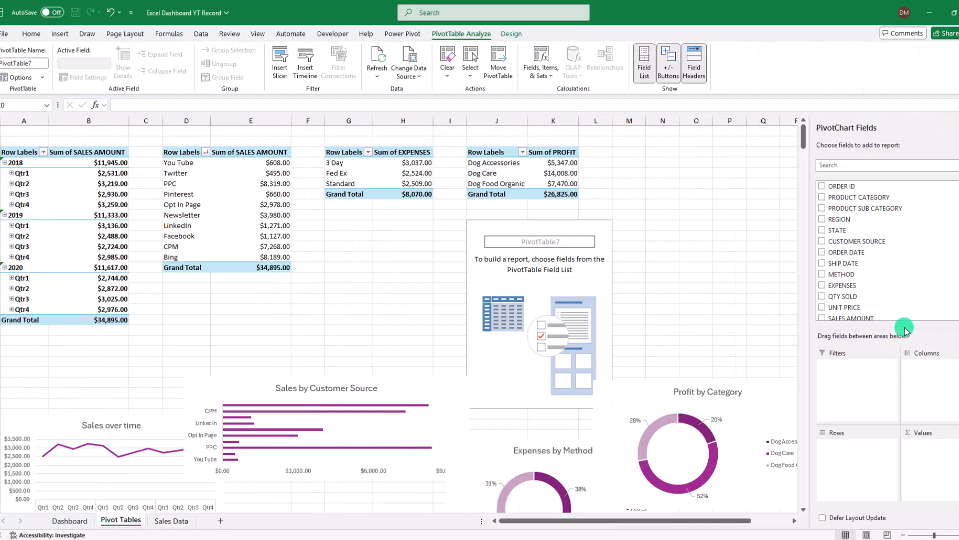
pyautogui.scroll(-2, 859, 244)
pyautogui.moveTo(842, 284); pyautogui.dragTo(942, 453)
# Insert another PivotTable from the Sales Data table at cell J13 of the Pivot Tables sheet, with PROFIT as its only value.
pyautogui.hotkey('ctrl', 'pagedown')
pyautogui.click(60, 34)
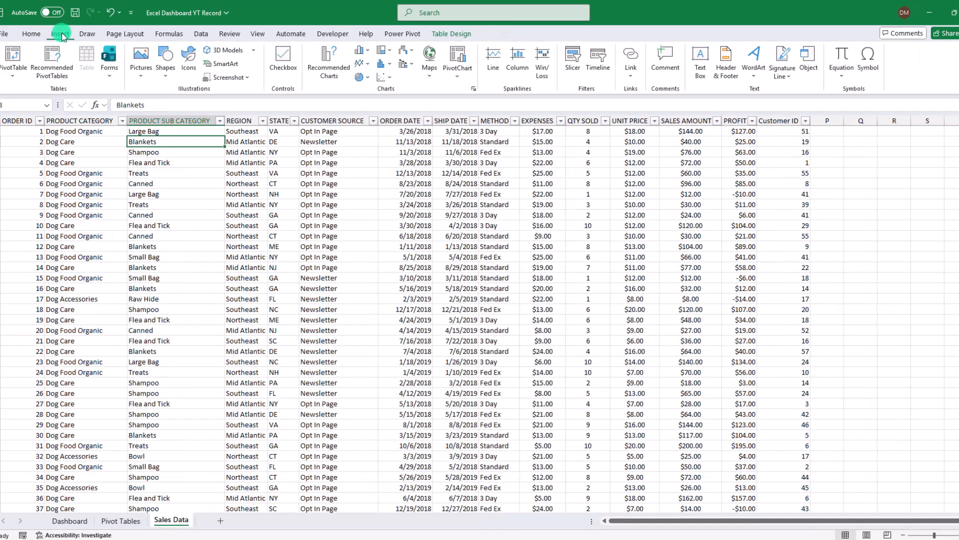
pyautogui.click(13, 58)
pyautogui.click(419, 363)
pyautogui.click(120, 521)
pyautogui.click(492, 257)
pyautogui.click(546, 413)
pyautogui.scroll(-1, 863, 290)
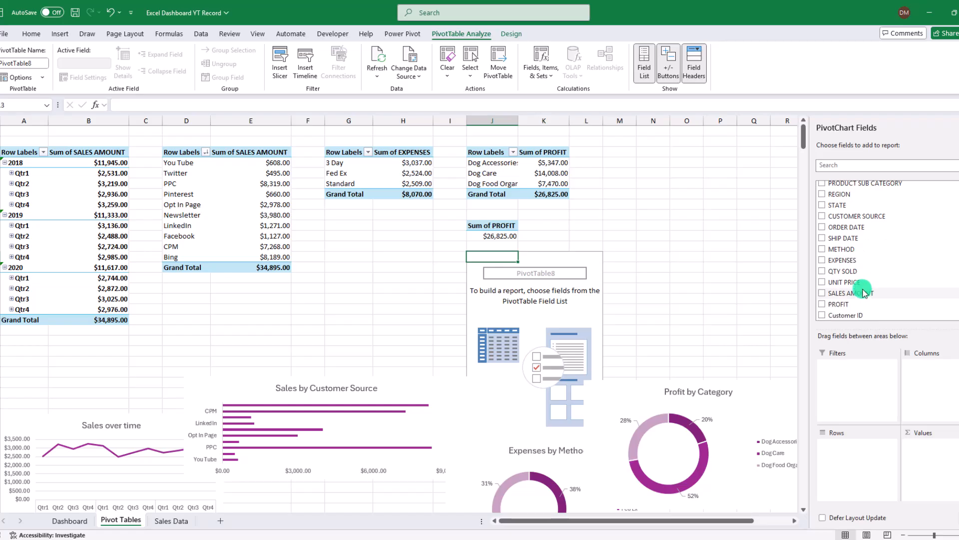
pyautogui.moveTo(840, 304); pyautogui.dragTo(941, 456)
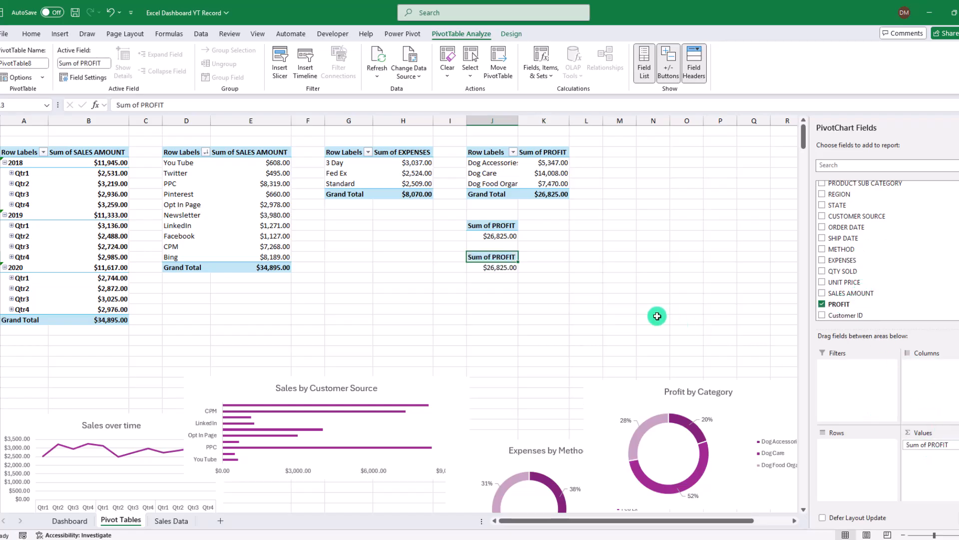
# Summarize the PROFIT value of the PivotTable at J13 by Average.
pyautogui.rightClick(503, 267)
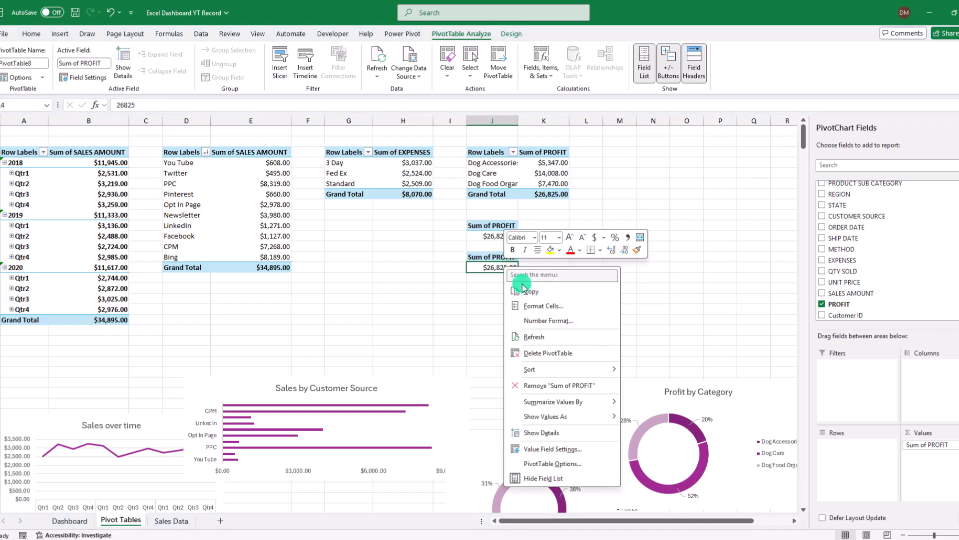
pyautogui.moveTo(584, 404)
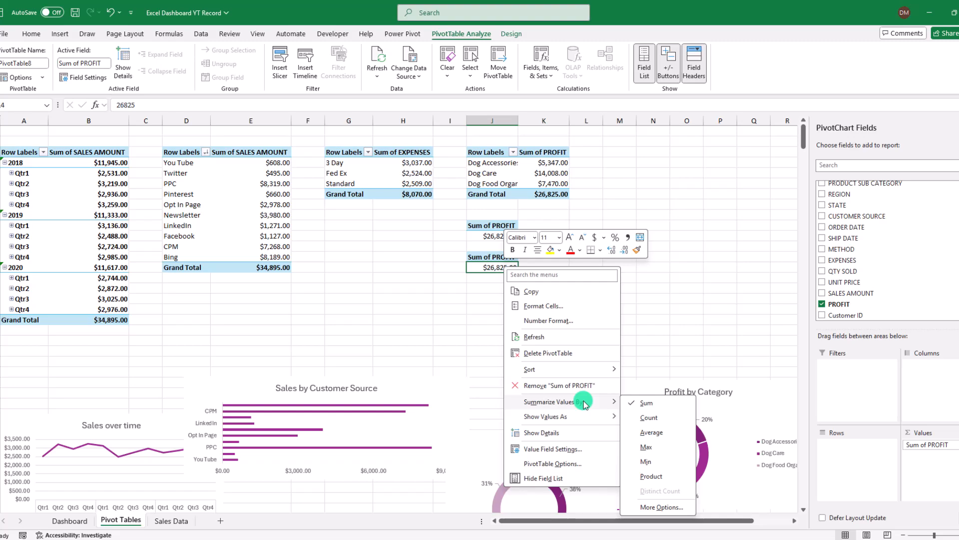
pyautogui.click(652, 432)
pyautogui.click(437, 285)
# Insert a PivotTable from the Sales Data table at cell J16 of the Pivot Tables sheet, with ORDER ID as its only value.
pyautogui.click(171, 520)
pyautogui.click(60, 34)
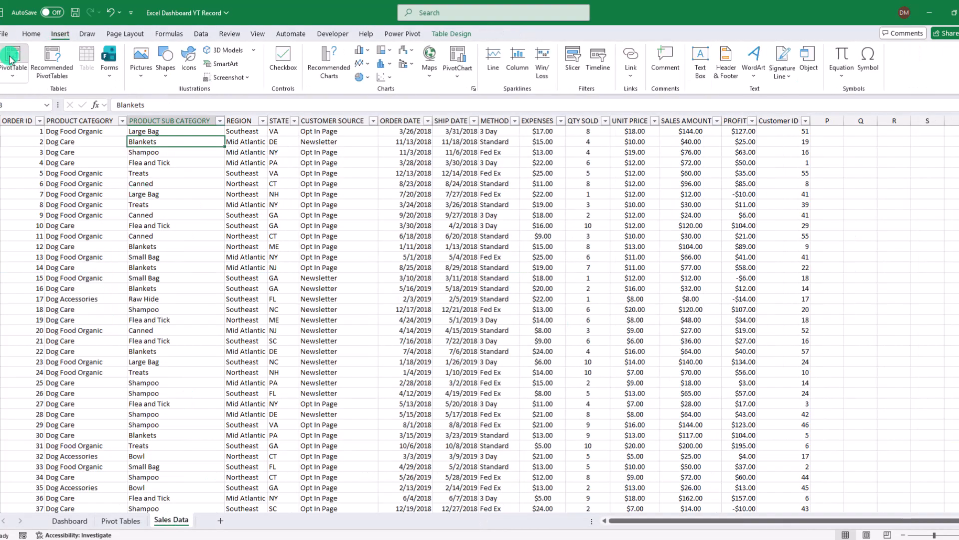
pyautogui.click(14, 60)
pyautogui.click(416, 362)
pyautogui.click(120, 521)
pyautogui.moveTo(495, 252); pyautogui.dragTo(492, 325)
pyautogui.press('Return')
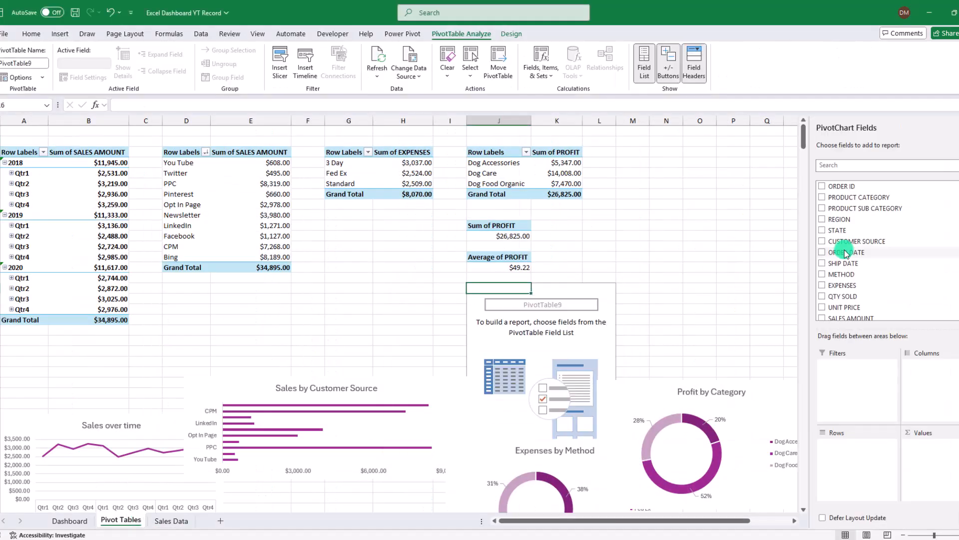
pyautogui.moveTo(850, 186); pyautogui.dragTo(949, 463)
# Summarize the ORDER ID value of the PivotTable at J16 by Count.
pyautogui.click(514, 299)
pyautogui.rightClick(515, 302)
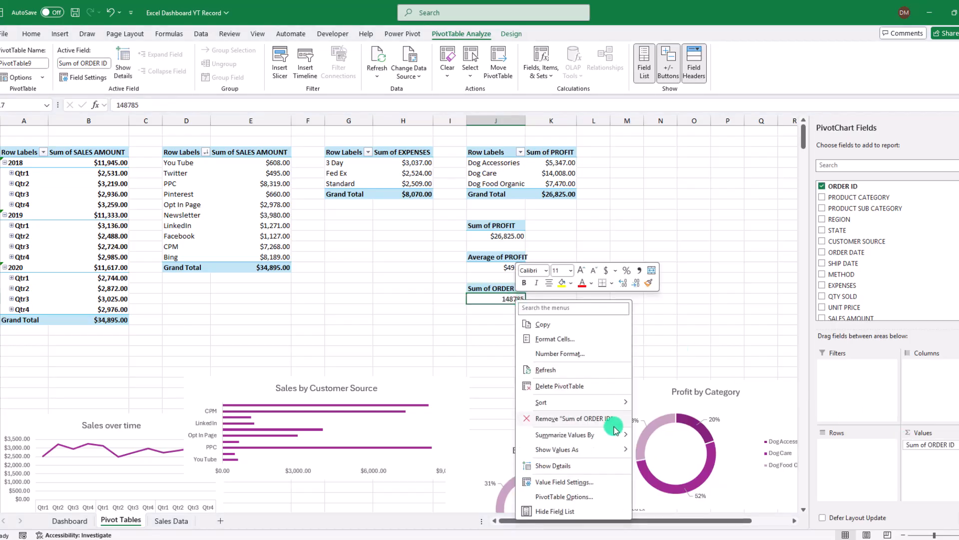
pyautogui.moveTo(614, 438)
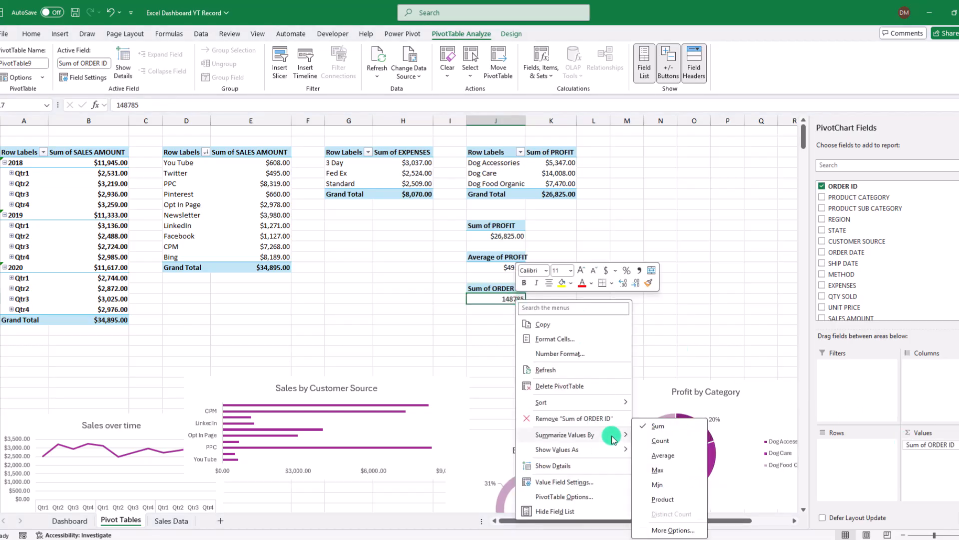
pyautogui.click(664, 442)
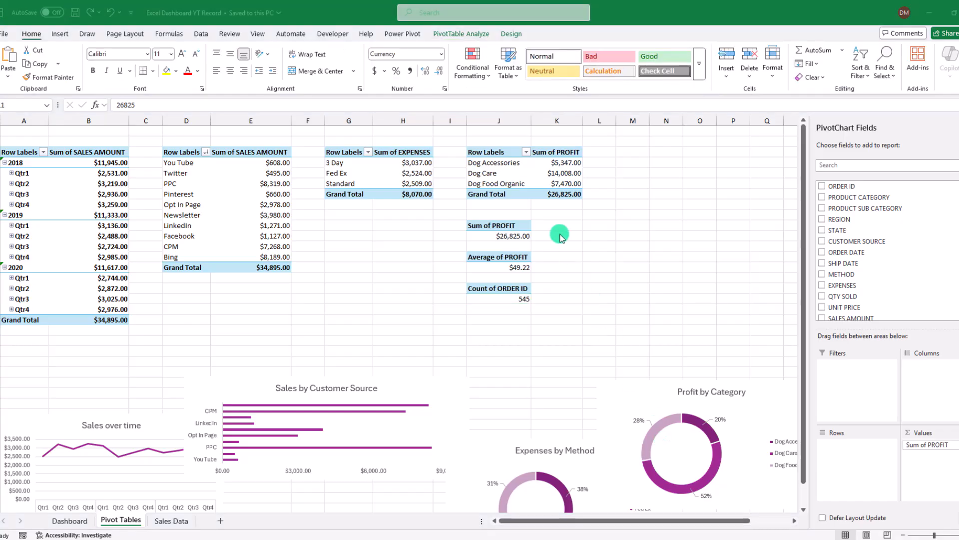
# Link cell K11 to the Sum of PROFIT value with the formula =GETPIVOTDATA("PROFIT",$J$10).
pyautogui.click(560, 234)
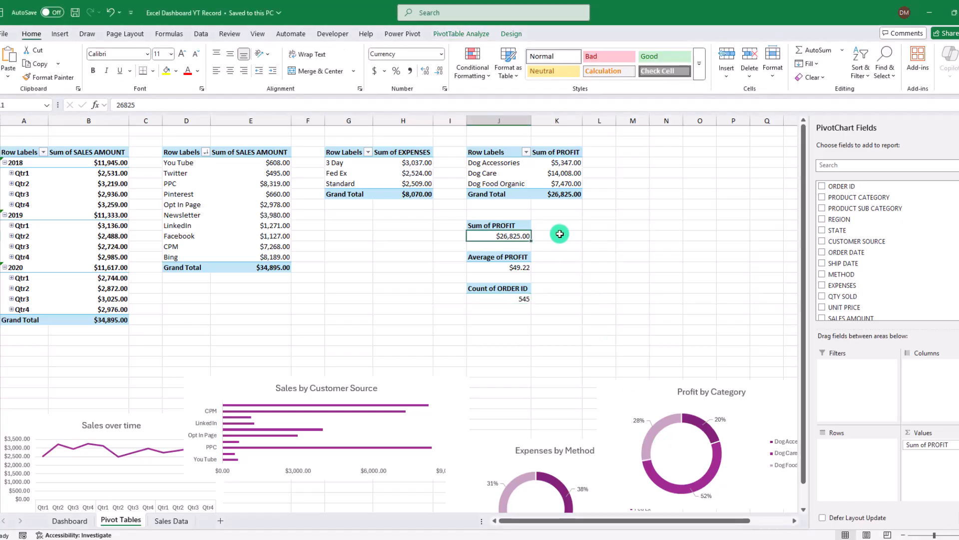
pyautogui.click(559, 233)
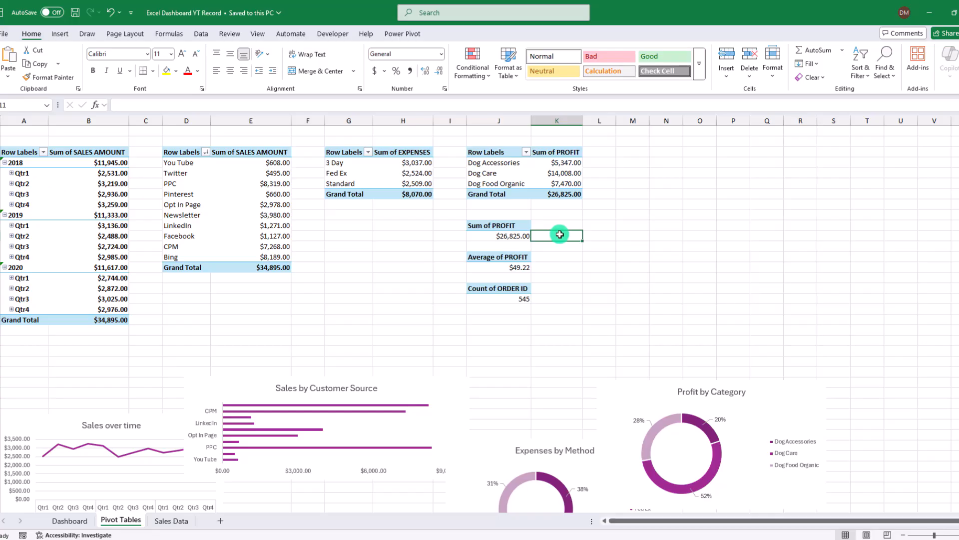
pyautogui.write('=')
pyautogui.click(501, 236)
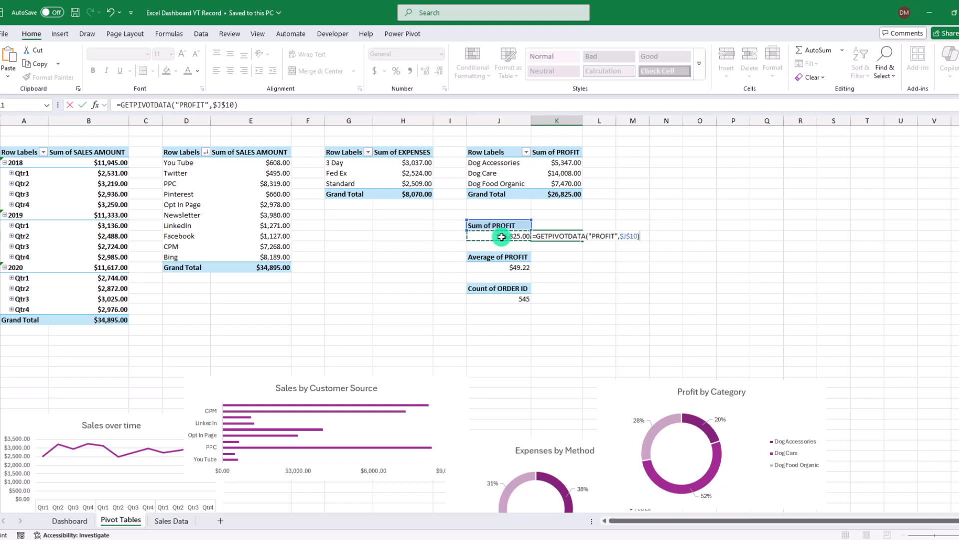
pyautogui.press('Return')
# Link cell K14 to the Average of PROFIT value and cell K17 to the Count of ORDER ID value beside them.
pyautogui.click(557, 266)
pyautogui.write('=')
pyautogui.click(517, 268)
pyautogui.press('Return')
pyautogui.click(559, 297)
pyautogui.write('=')
pyautogui.click(515, 299)
pyautogui.press('Return')
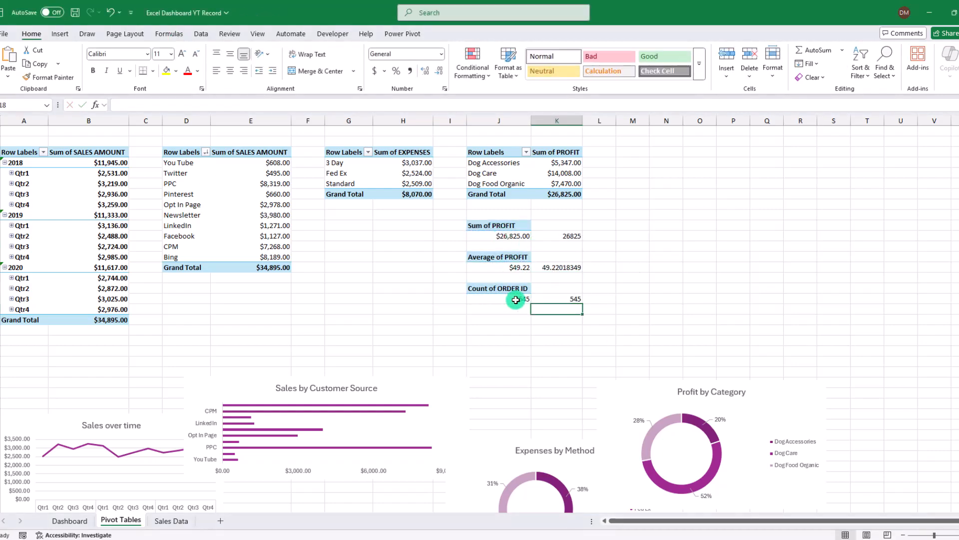
# Copy the currency format of the Sum of PROFIT value in J11 to the linked cells K11 and K14 with Format Painter.
pyautogui.click(500, 235)
pyautogui.click(53, 77)
pyautogui.click(54, 78)
pyautogui.click(54, 77)
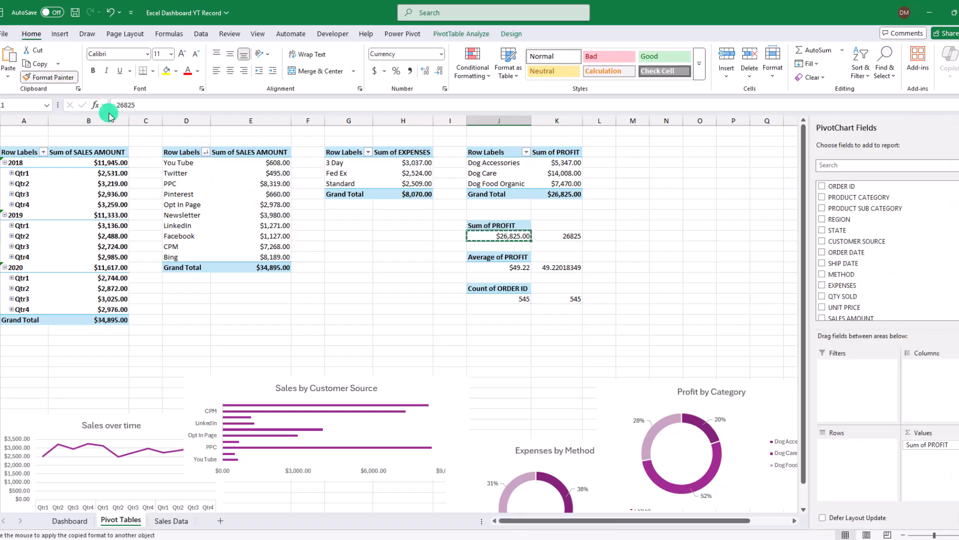
pyautogui.click(575, 236)
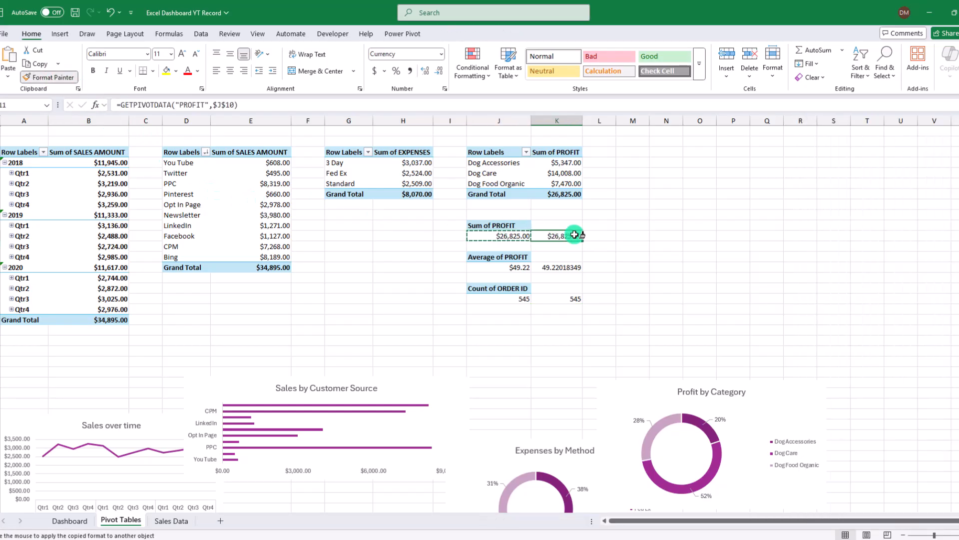
pyautogui.click(568, 268)
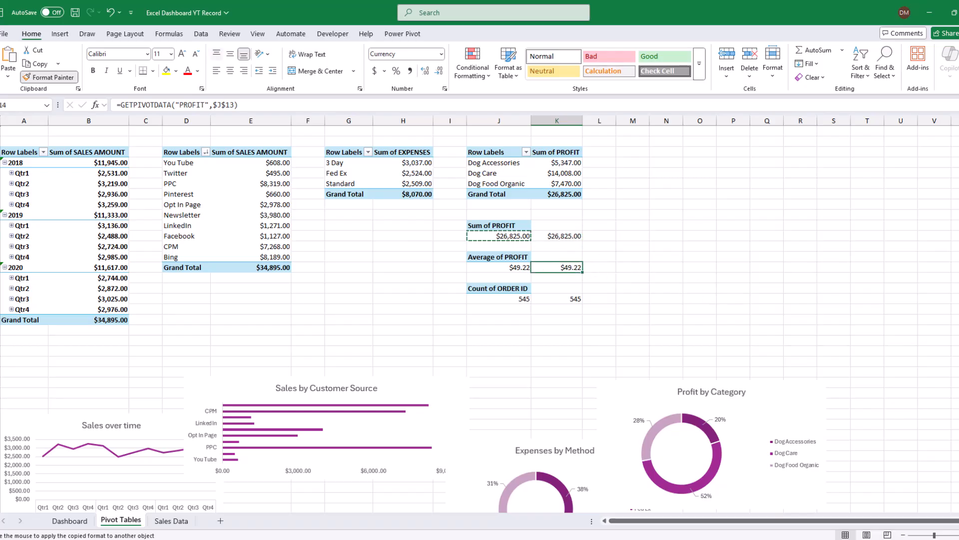
pyautogui.click(790, 147)
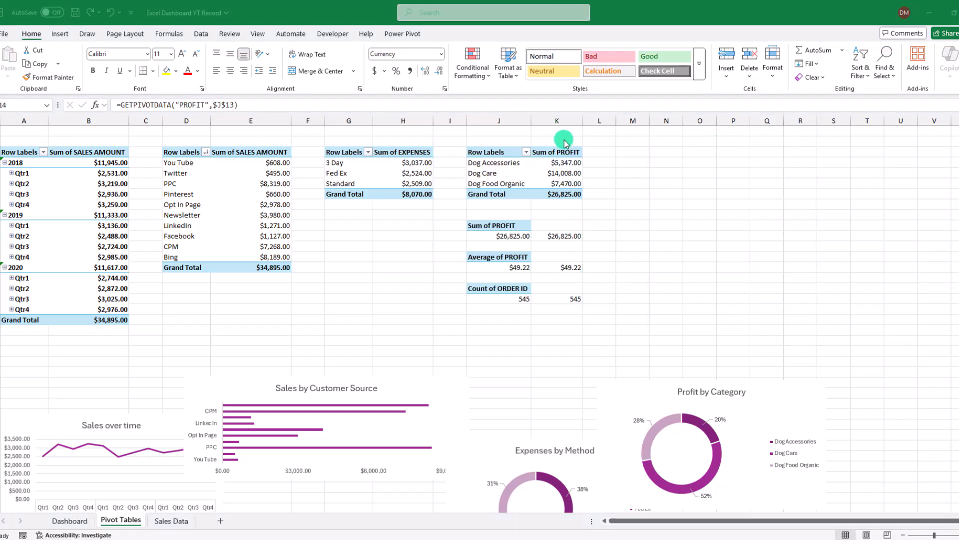
# Insert REGION and PRODUCT SUB CATEGORY slicers for the sales by customer source PivotTable.
pyautogui.click(273, 175)
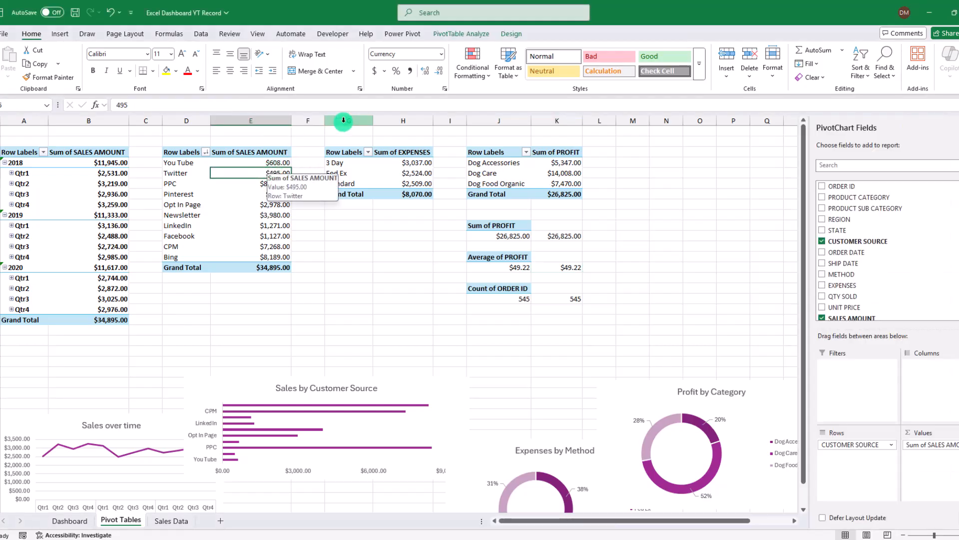
pyautogui.click(462, 34)
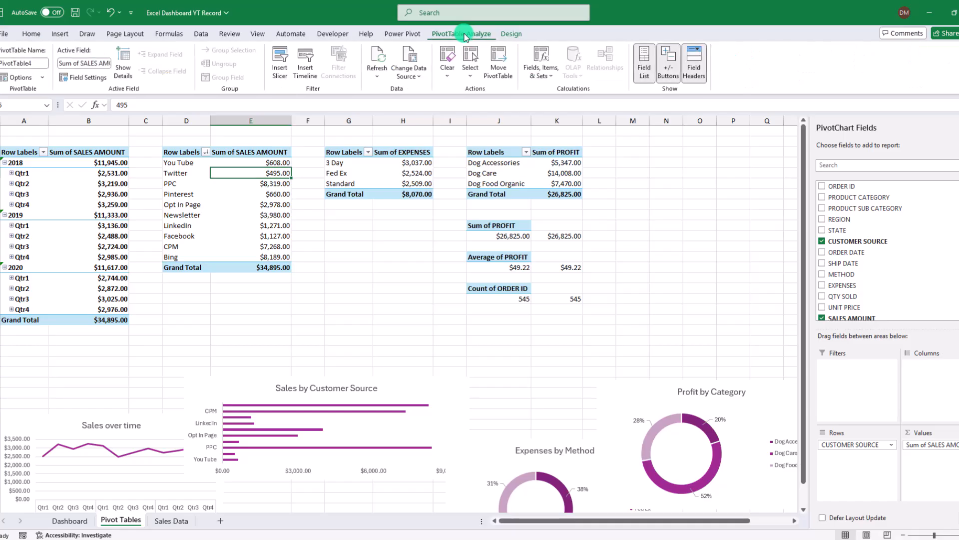
pyautogui.click(281, 62)
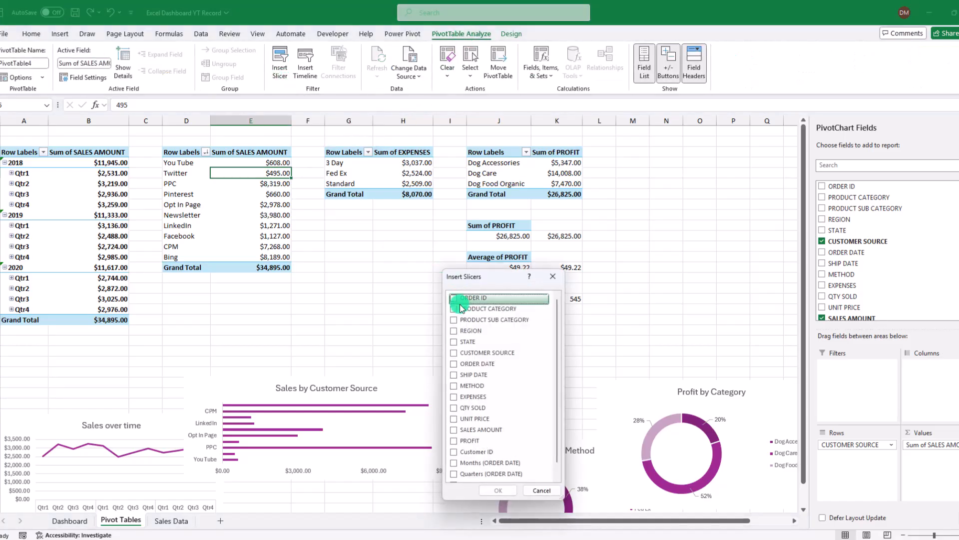
pyautogui.click(453, 330)
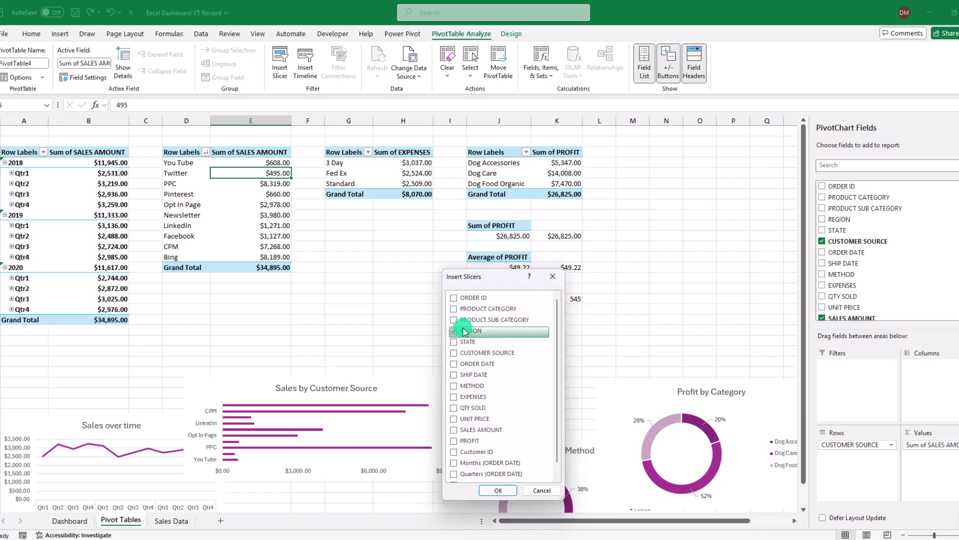
pyautogui.click(454, 319)
pyautogui.click(500, 490)
# Insert an ORDER DATE timeline for the sales by customer source PivotTable.
pyautogui.click(472, 34)
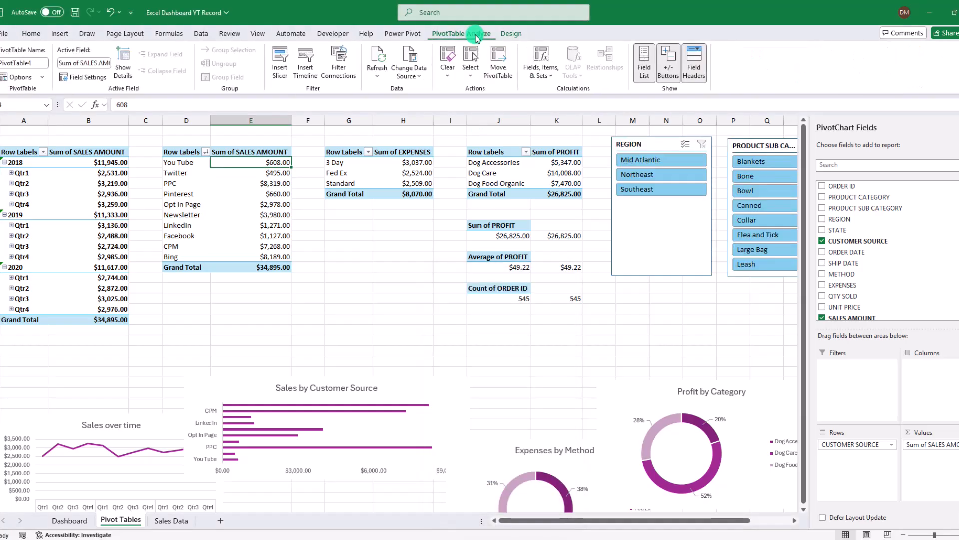
pyautogui.click(310, 64)
pyautogui.click(454, 337)
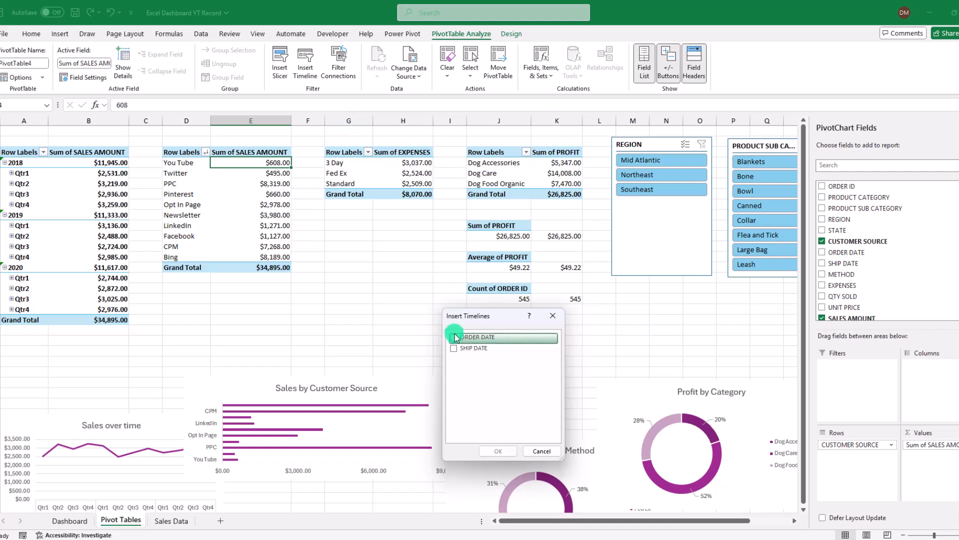
pyautogui.click(498, 451)
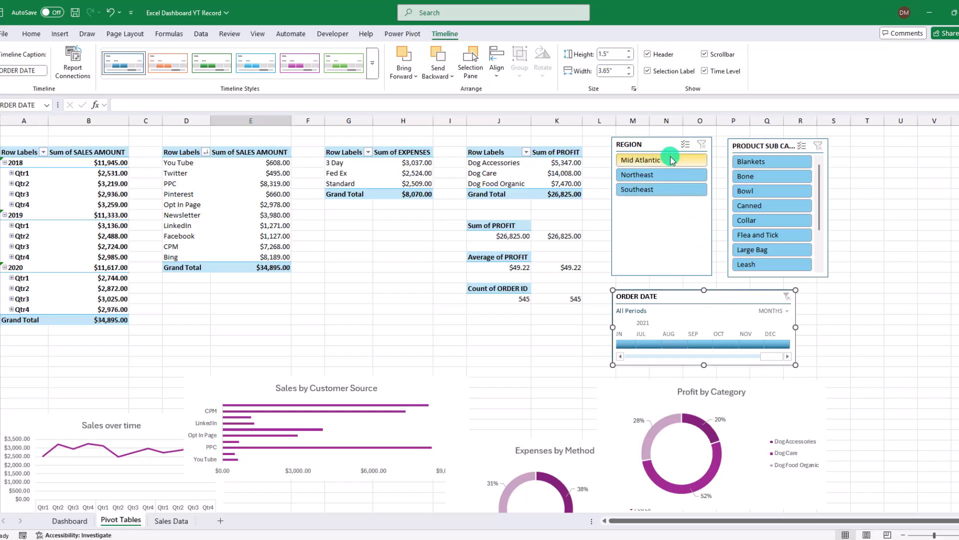
# Connect the REGION slicer to all PivotTables on the Pivot Tables sheet through its report connections.
pyautogui.rightClick(656, 150)
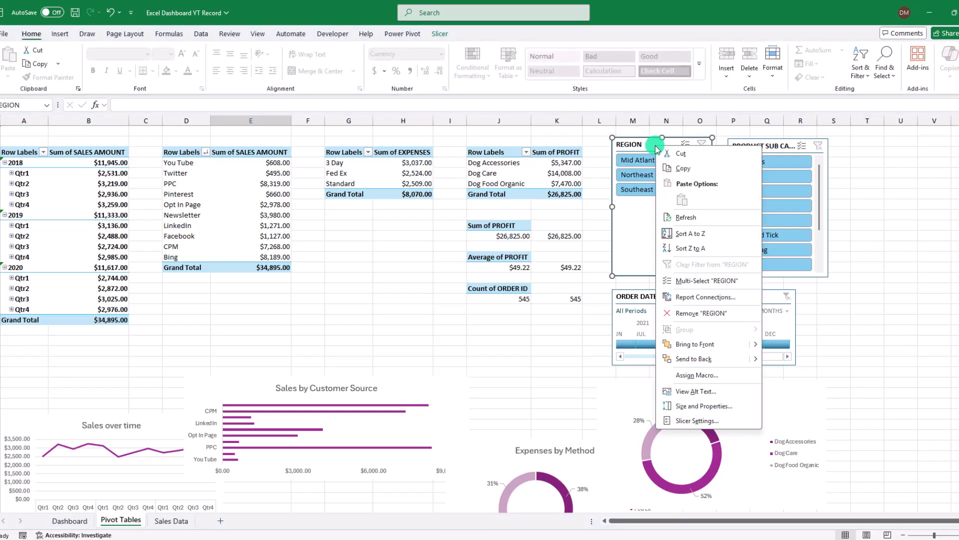
pyautogui.click(685, 299)
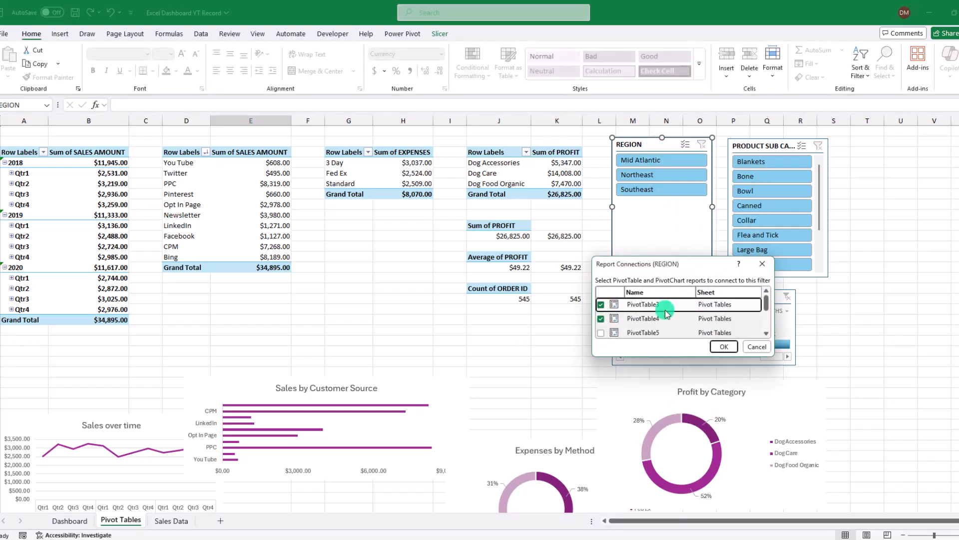
pyautogui.click(601, 307)
pyautogui.click(601, 322)
pyautogui.click(601, 335)
pyautogui.moveTo(766, 311); pyautogui.dragTo(766, 324)
pyautogui.click(601, 316)
pyautogui.click(602, 329)
pyautogui.click(725, 346)
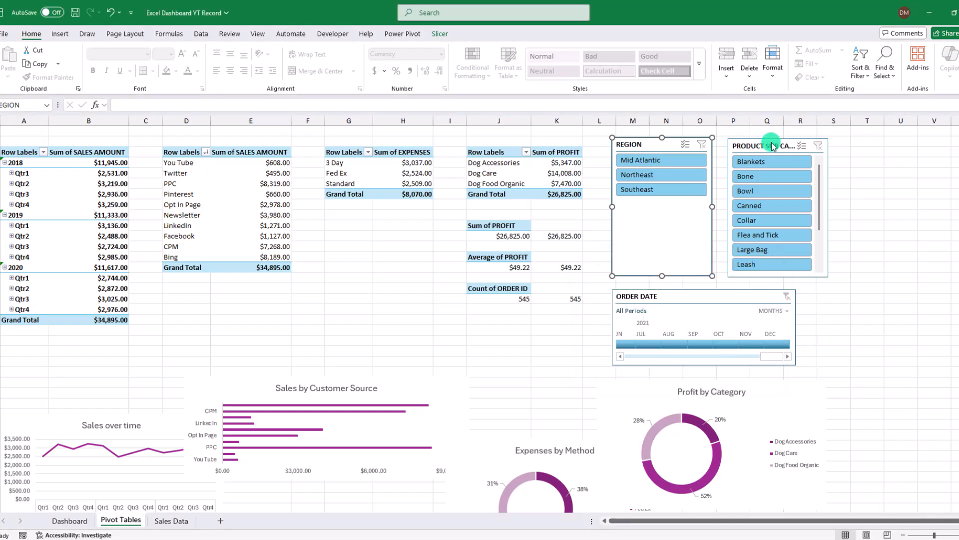
# Connect the PRODUCT SUB CATEGORY slicer to all PivotTables on the Pivot Tables sheet.
pyautogui.rightClick(770, 144)
pyautogui.click(812, 293)
pyautogui.scroll(-2, 886, 306)
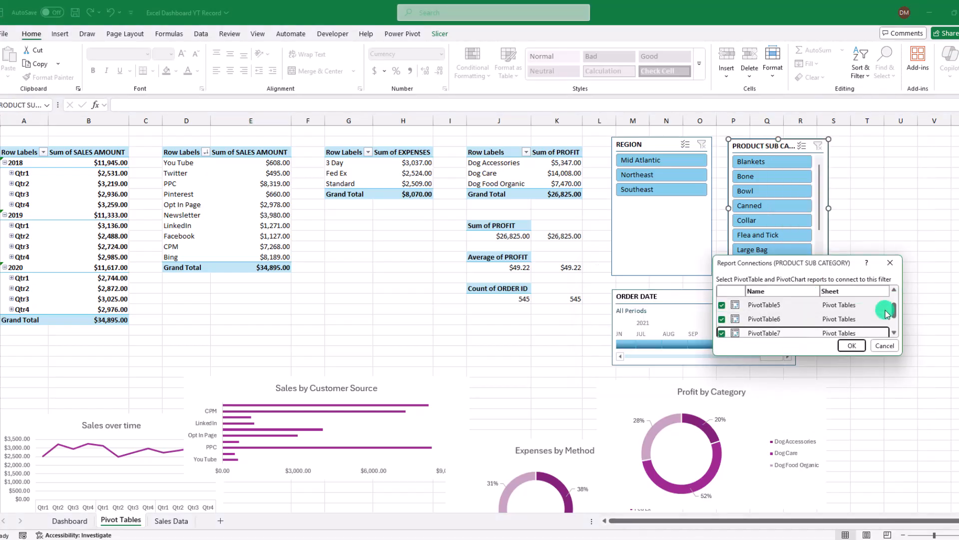
pyautogui.click(853, 343)
# Connect the ORDER DATE timeline to all PivotTables on the Pivot Tables sheet.
pyautogui.rightClick(694, 301)
pyautogui.click(734, 450)
pyautogui.click(639, 429)
pyautogui.click(644, 437)
pyautogui.scroll(-2, 803, 426)
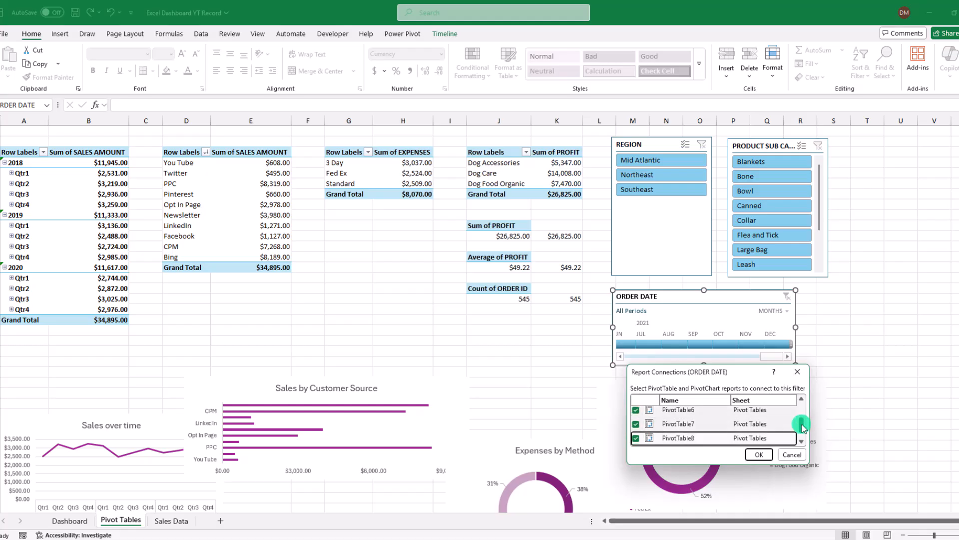
pyautogui.click(754, 453)
pyautogui.click(524, 387)
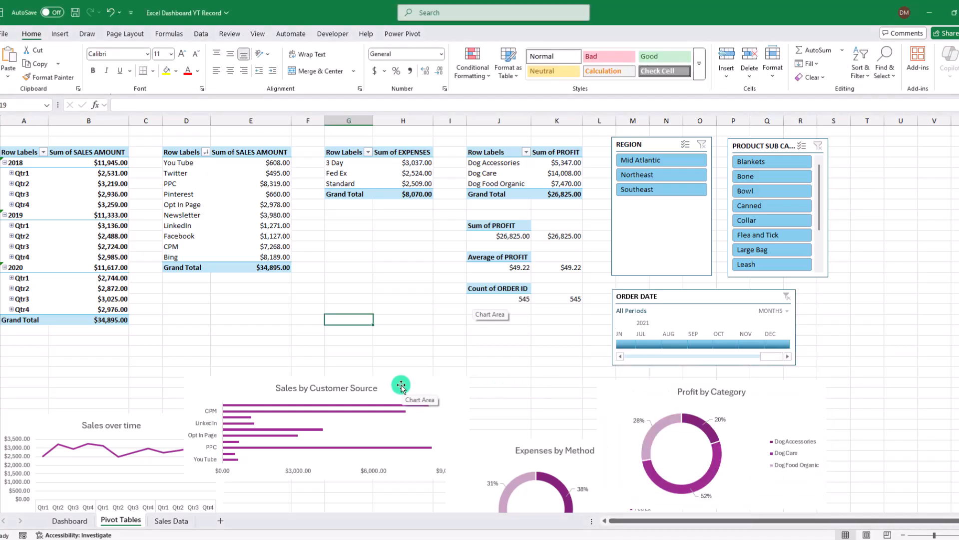
# Copy the Sales by Customer Source chart to the Dashboard sheet and fit it inside the large white rounded panel.
pyautogui.click(247, 380)
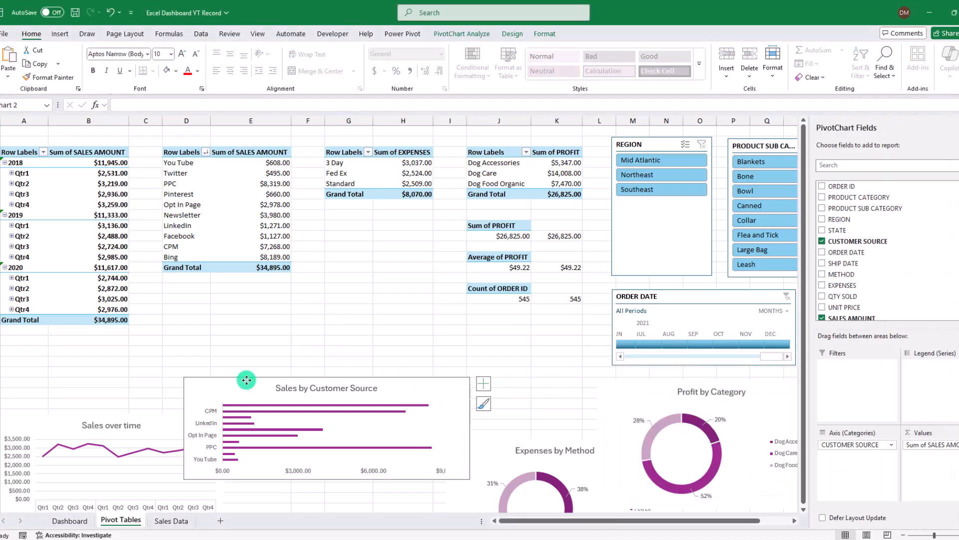
pyautogui.rightClick(246, 379)
pyautogui.click(275, 75)
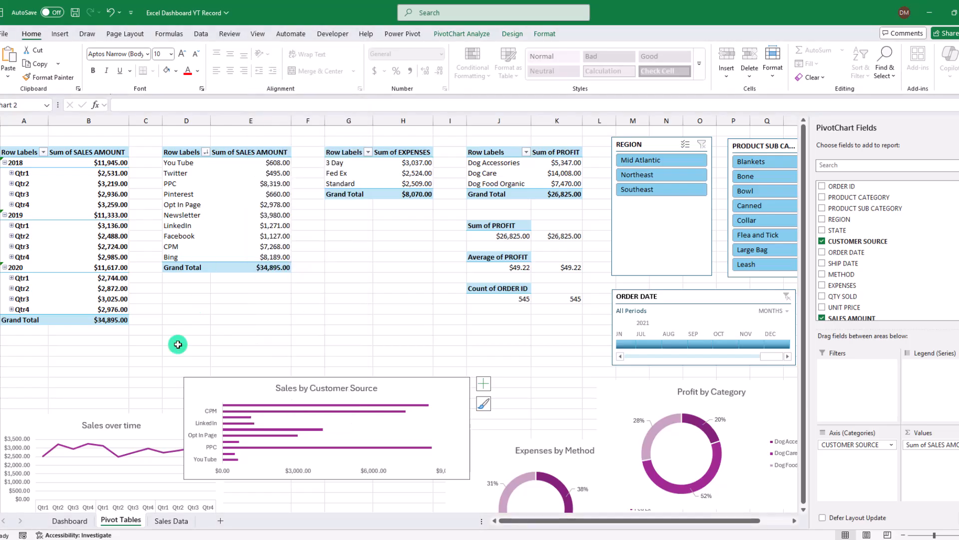
pyautogui.click(73, 520)
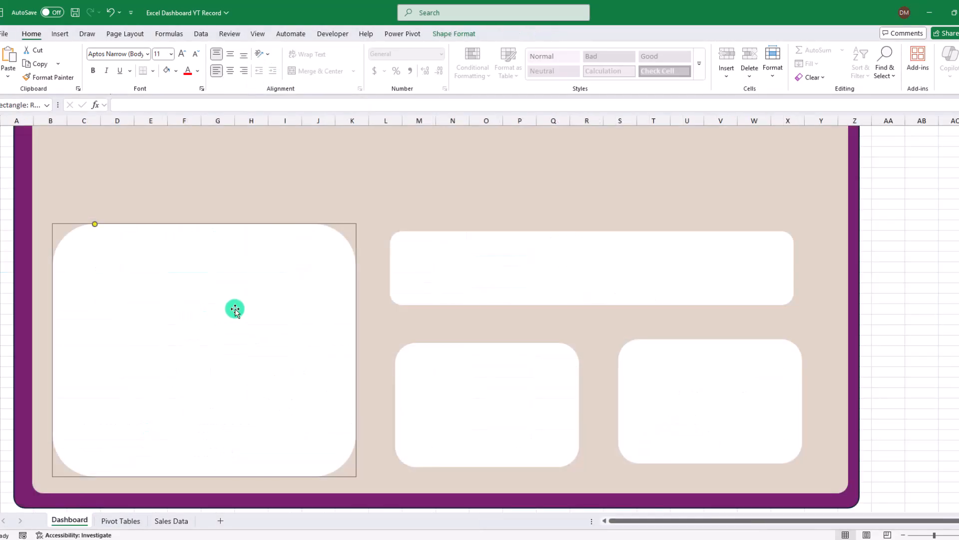
pyautogui.hotkey('ctrl', 'v')
pyautogui.moveTo(268, 240); pyautogui.dragTo(280, 254)
pyautogui.moveTo(202, 346); pyautogui.dragTo(202, 470)
pyautogui.click(250, 229)
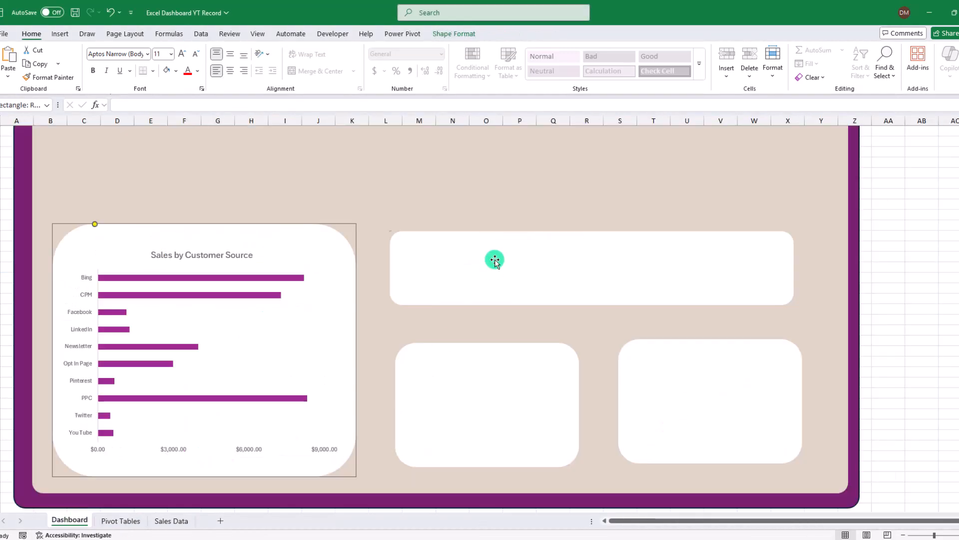
# Move the wide white panel on the Dashboard slightly up and fit a copy of the Sales over time chart onto it.
pyautogui.moveTo(585, 232); pyautogui.dragTo(587, 226)
pyautogui.hotkey('ctrl', 'v')
pyautogui.moveTo(775, 280); pyautogui.dragTo(746, 294)
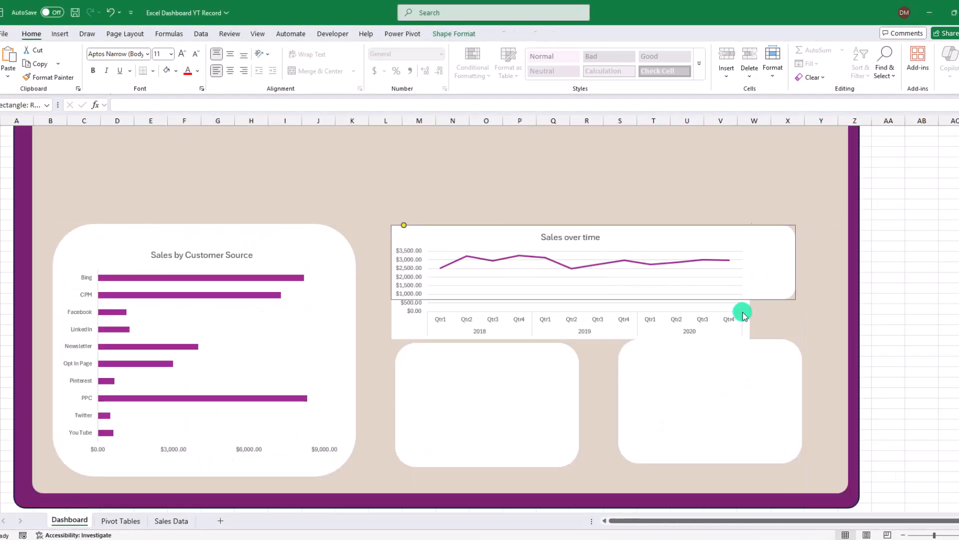
# Copy the Expenses by Method and Profit by Category charts to the Dashboard sheet for the two small white panels.
pyautogui.click(122, 521)
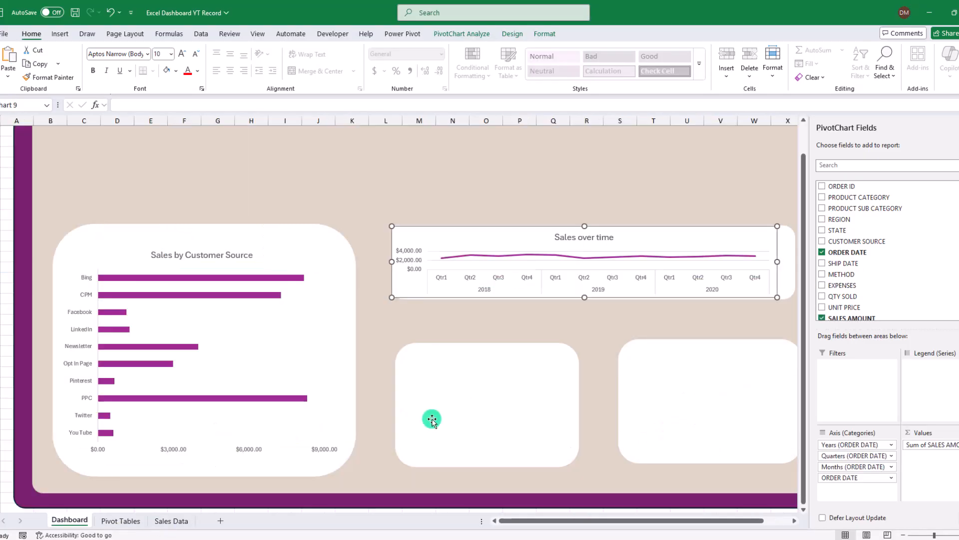
pyautogui.hotkey('ctrl', 'v')
pyautogui.moveTo(614, 392); pyautogui.dragTo(426, 360)
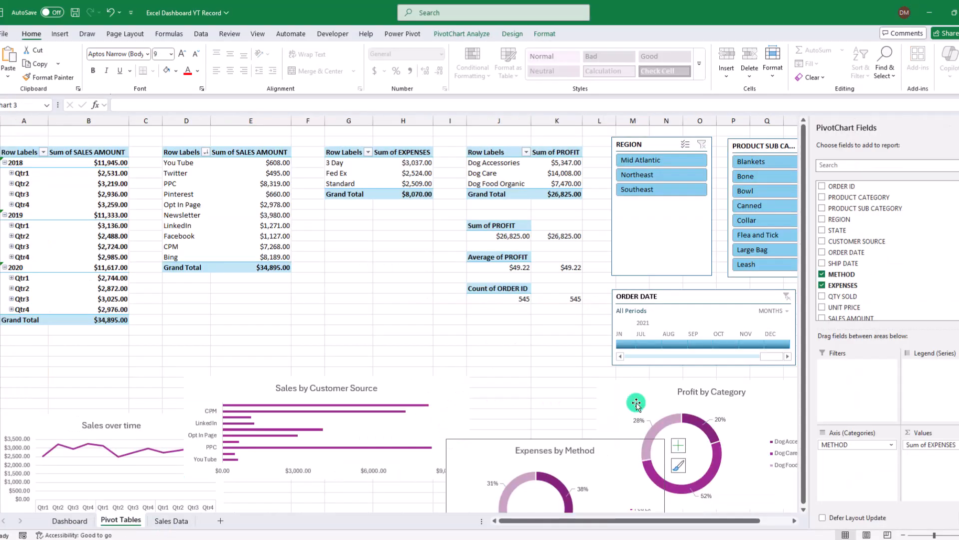
pyautogui.hotkey('ctrl', 'pageup')
pyautogui.hotkey('ctrl', 'v')
# Fit the charts to their Dashboard panels, enlarging the panel behind Expenses by Method and adjusting the Profit by Category and Sales over time charts.
pyautogui.click(514, 235)
pyautogui.moveTo(514, 235); pyautogui.dragTo(547, 229)
pyautogui.moveTo(396, 344); pyautogui.dragTo(385, 342)
pyautogui.moveTo(578, 467); pyautogui.dragTo(587, 471)
pyautogui.click(790, 398)
pyautogui.moveTo(848, 404); pyautogui.dragTo(802, 404)
pyautogui.click(600, 295)
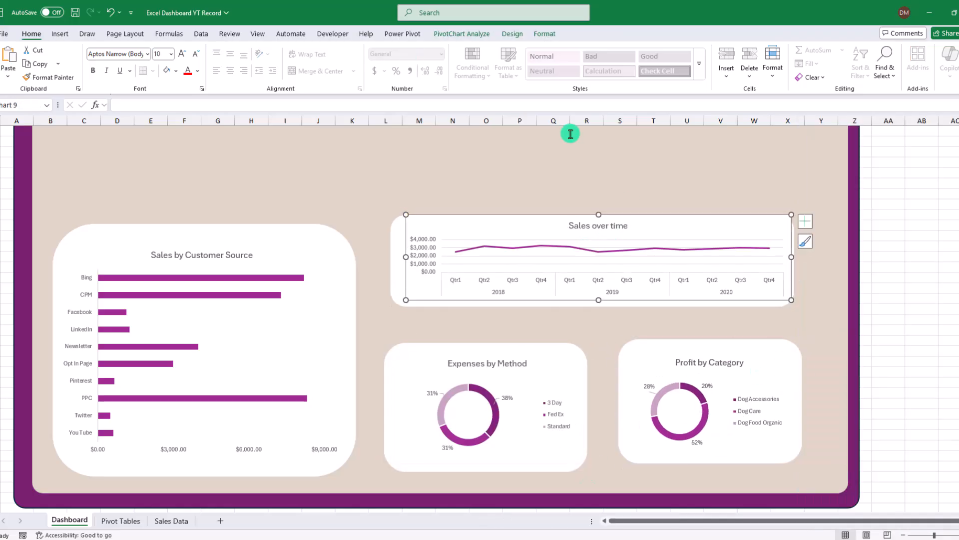
# Copy the Region and Product Sub Category slicers and the Order Date timeline from the Pivot Tables sheet to the Dashboard sheet.
pyautogui.hotkey('ctrl', 'pagedown')
pyautogui.click(686, 296)
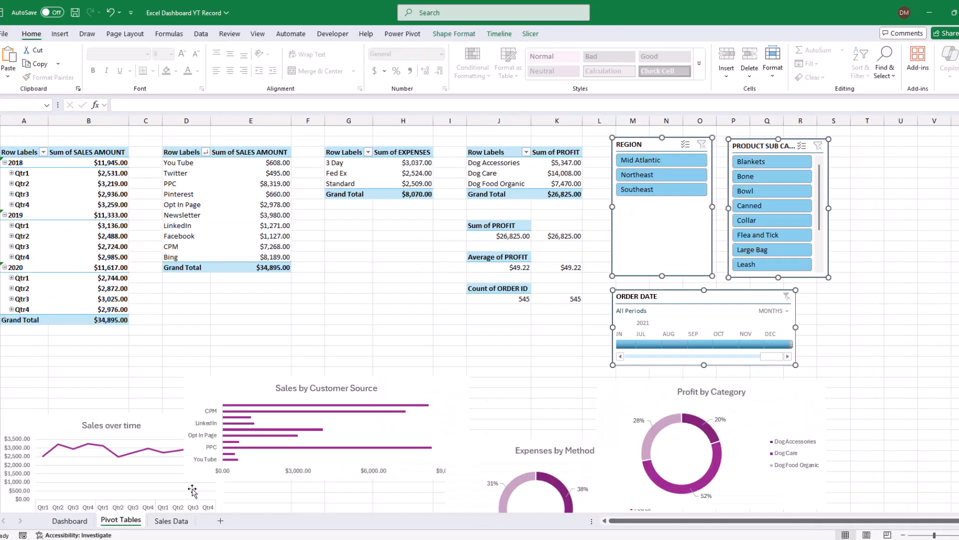
pyautogui.hotkey('ctrl', 'pageup')
pyautogui.scroll(1, 225, 172)
pyautogui.hotkey('ctrl', 'v')
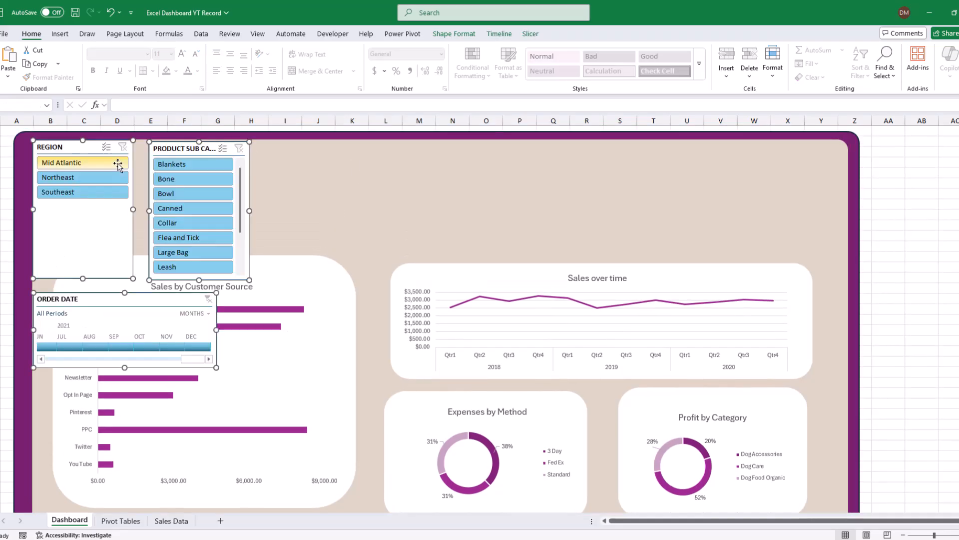
# Arrange the filters in a row above the charts, shortening the Region slicer, widening the Product Sub Category slicer and enlarging the Order Date timeline.
pyautogui.click(324, 232)
pyautogui.moveTo(184, 148); pyautogui.dragTo(332, 152)
pyautogui.moveTo(87, 220); pyautogui.dragTo(109, 220)
pyautogui.moveTo(105, 280); pyautogui.dragTo(106, 250)
pyautogui.moveTo(399, 215); pyautogui.dragTo(610, 220)
pyautogui.moveTo(410, 153); pyautogui.dragTo(302, 176)
pyautogui.moveTo(125, 299); pyautogui.dragTo(719, 178)
pyautogui.moveTo(627, 209); pyautogui.dragTo(574, 210)
# Apply the purple style to the filters, set the Product Sub Category slicer to 5 columns and widen it to fit the row.
pyautogui.click(395, 176)
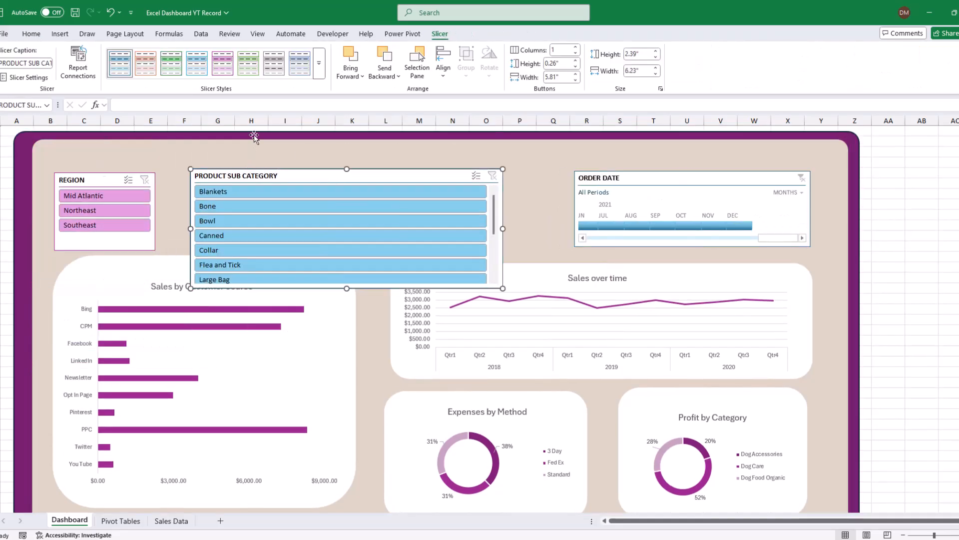
pyautogui.click(440, 34)
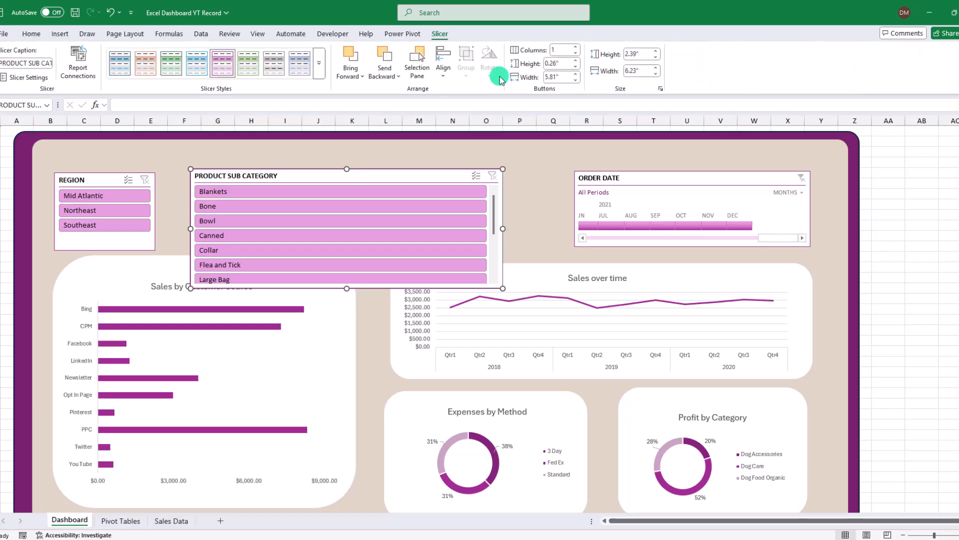
pyautogui.click(577, 48)
pyautogui.click(577, 49)
pyautogui.click(577, 49)
pyautogui.click(578, 48)
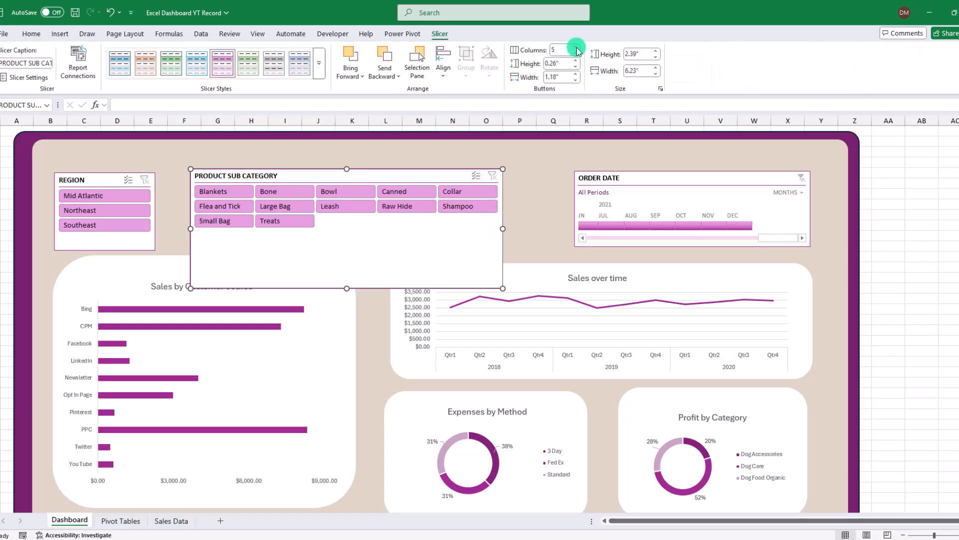
pyautogui.moveTo(503, 228); pyautogui.dragTo(546, 221)
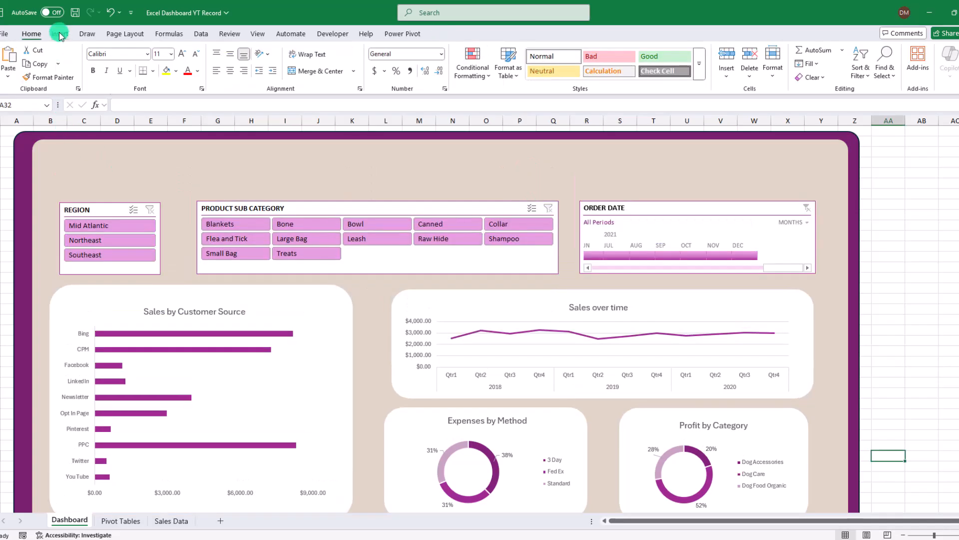
# Draw a white rounded rectangle without outline, about 0.96" high and 2.31" wide, above the Region slicer and place two copies along the same row.
pyautogui.click(59, 34)
pyautogui.click(165, 63)
pyautogui.click(216, 99)
pyautogui.moveTo(85, 148)
pyautogui.mouseDown()
pyautogui.moveTo(114, 172)
pyautogui.moveTo(201, 196)
pyautogui.mouseUp()
pyautogui.click(394, 50)
pyautogui.click(404, 106)
pyautogui.click(428, 64)
pyautogui.click(397, 295)
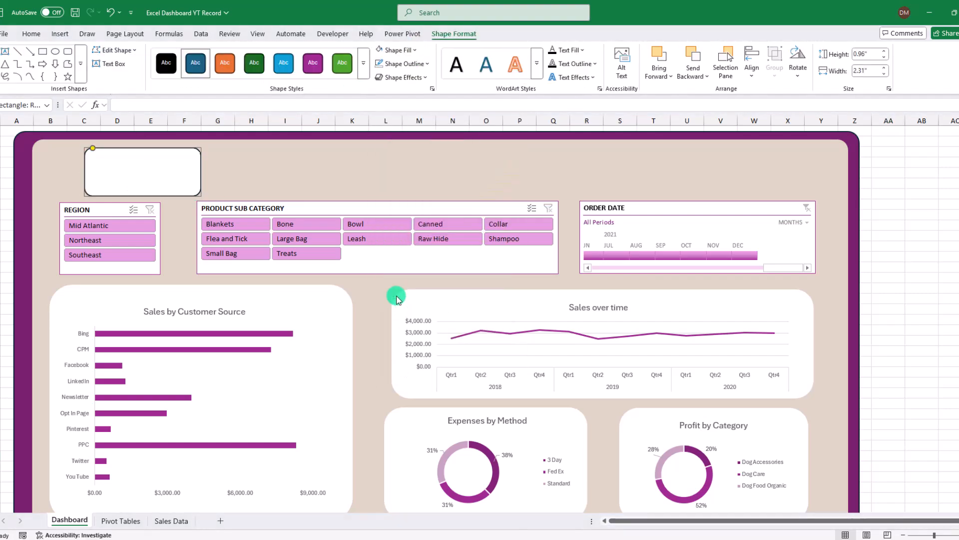
pyautogui.click(173, 177)
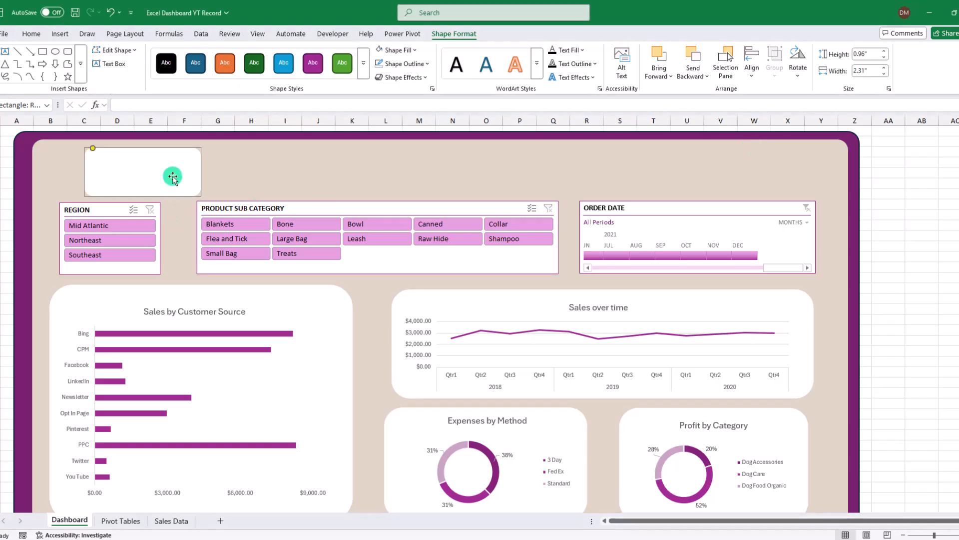
pyautogui.moveTo(173, 177); pyautogui.dragTo(731, 168)
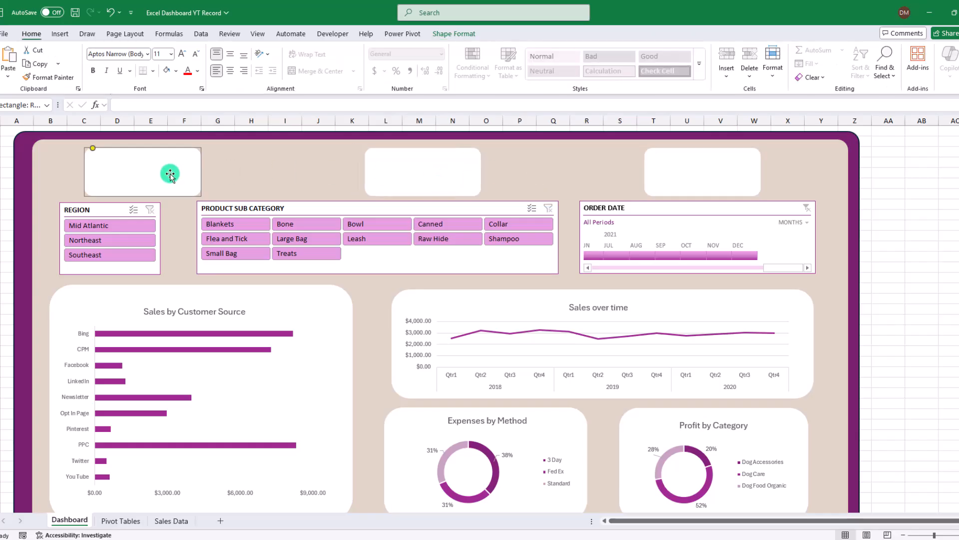
# Insert a dollar sign icon and place a copy at the left end of each of the three white cards.
pyautogui.click(60, 35)
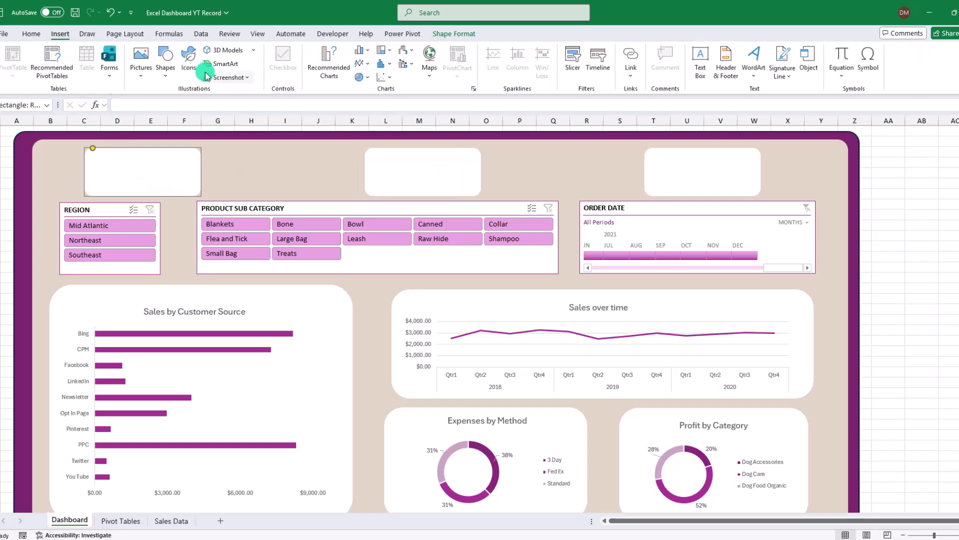
pyautogui.click(186, 75)
pyautogui.write('dollar')
pyautogui.click(178, 182)
pyautogui.click(773, 468)
pyautogui.moveTo(917, 483); pyautogui.dragTo(377, 169)
pyautogui.click(376, 172)
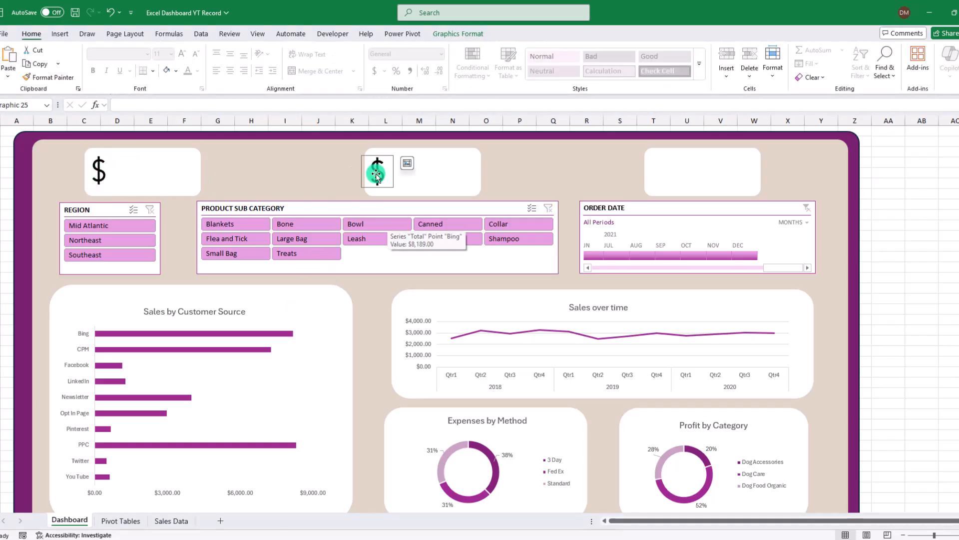
pyautogui.hotkey('ctrl', 'd')
pyautogui.moveTo(385, 176); pyautogui.dragTo(656, 163)
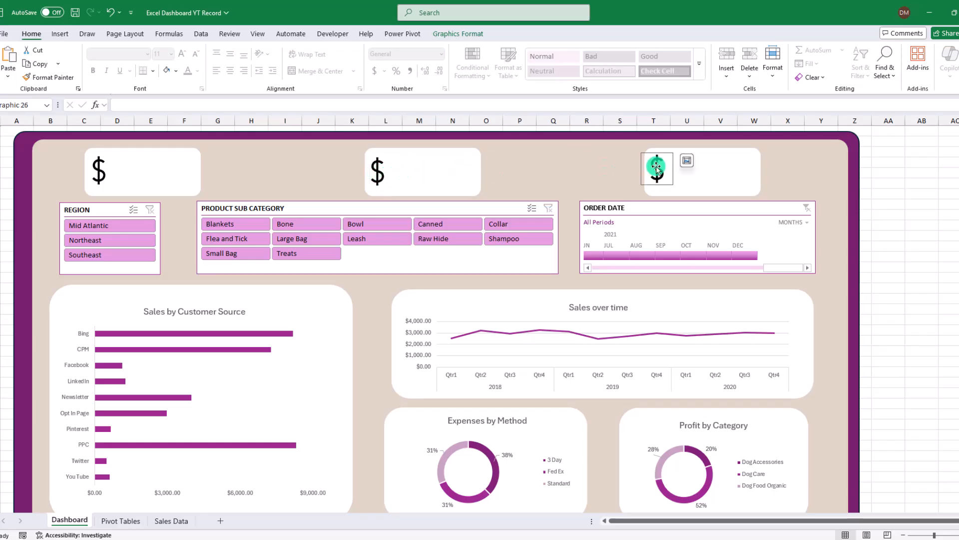
# Replace the dollar icon on the third card with the solid shopping cart icon.
pyautogui.rightClick(656, 165)
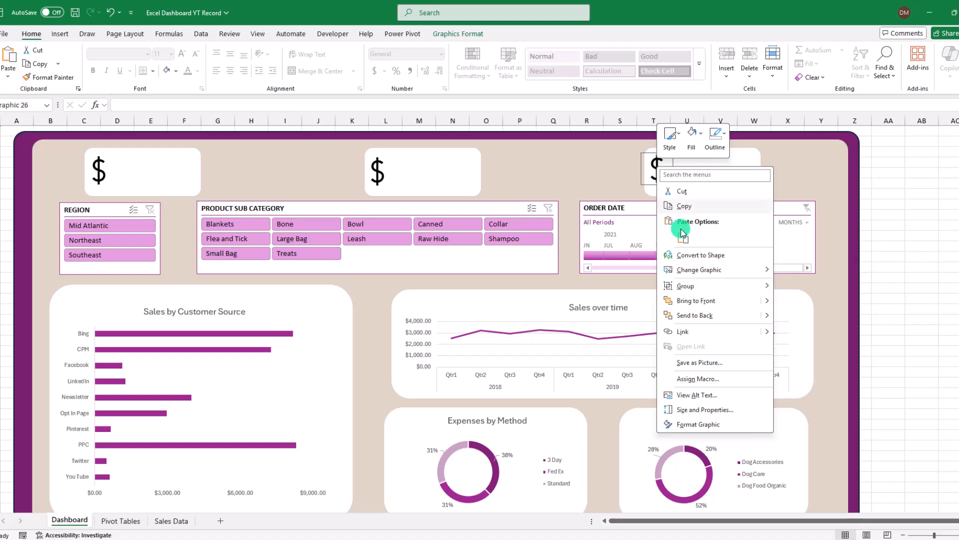
pyautogui.moveTo(697, 270)
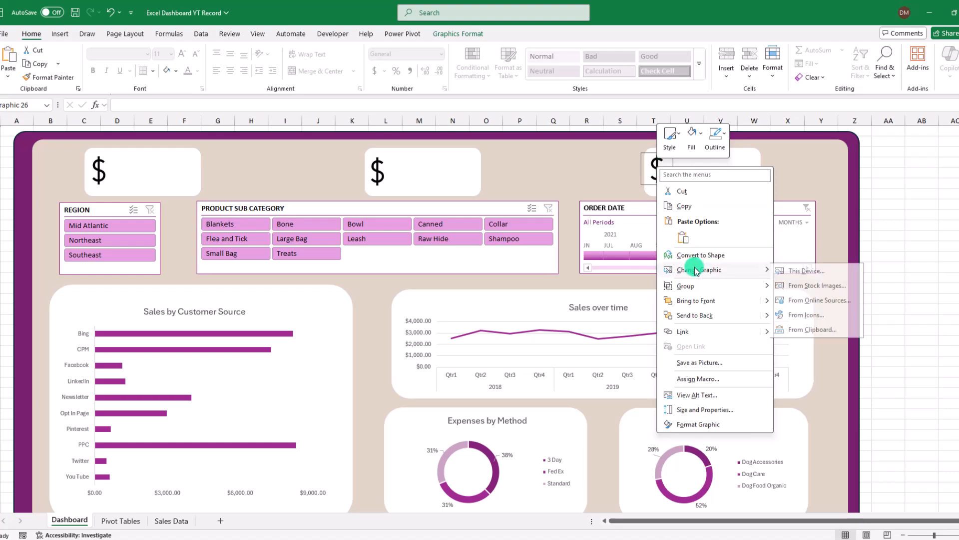
pyautogui.click(820, 316)
pyautogui.click(133, 144)
pyautogui.write('car')
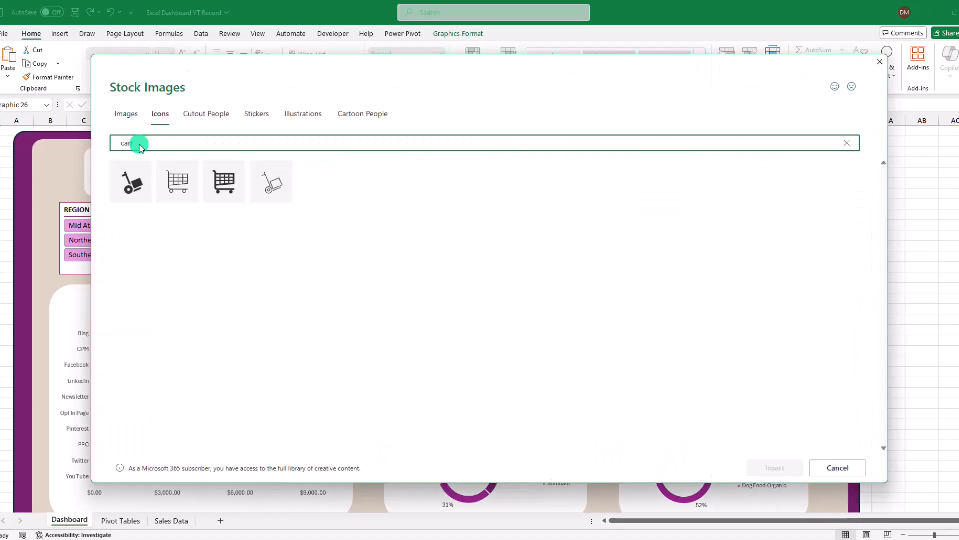
pyautogui.click(224, 181)
pyautogui.click(775, 468)
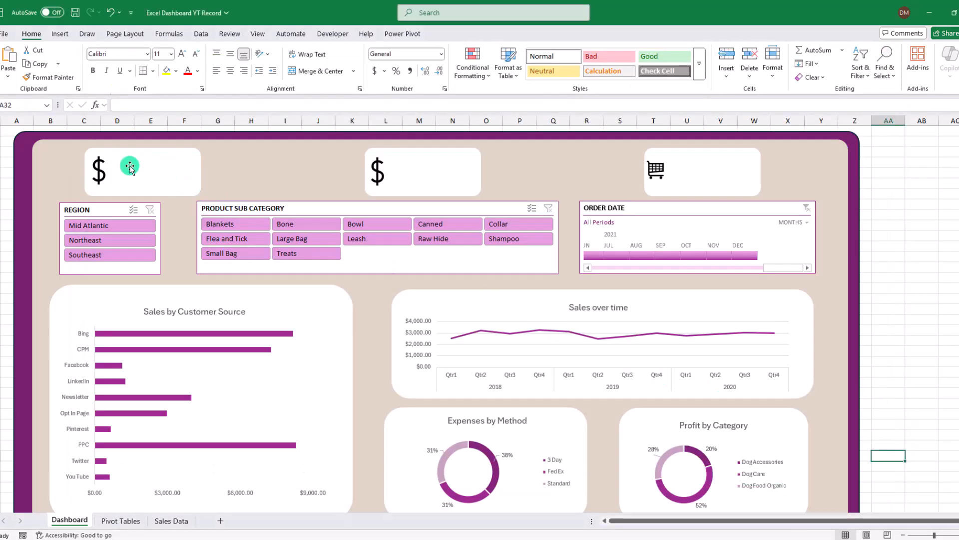
# Add a text box without outline reading "Total Profit" to the first card and format it bold at size 18.
pyautogui.click(60, 34)
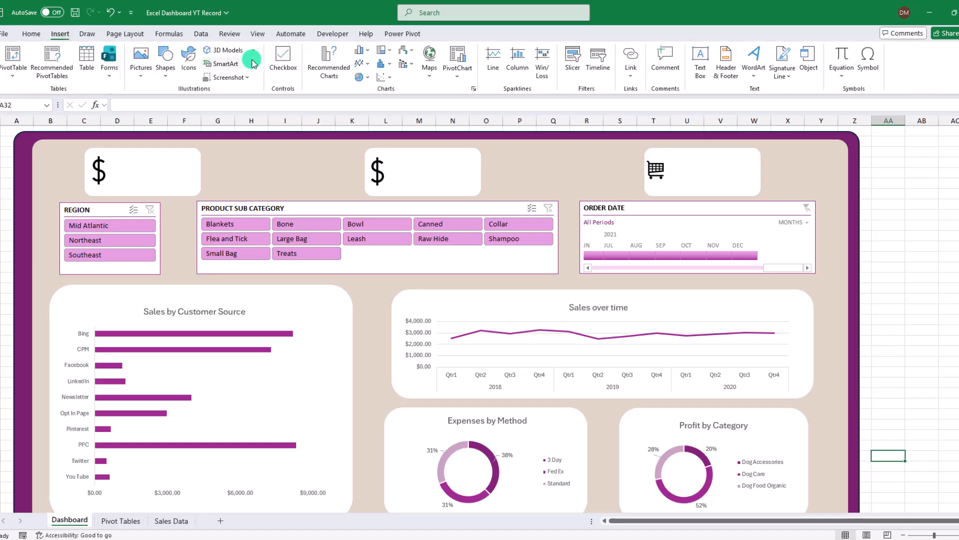
pyautogui.click(700, 62)
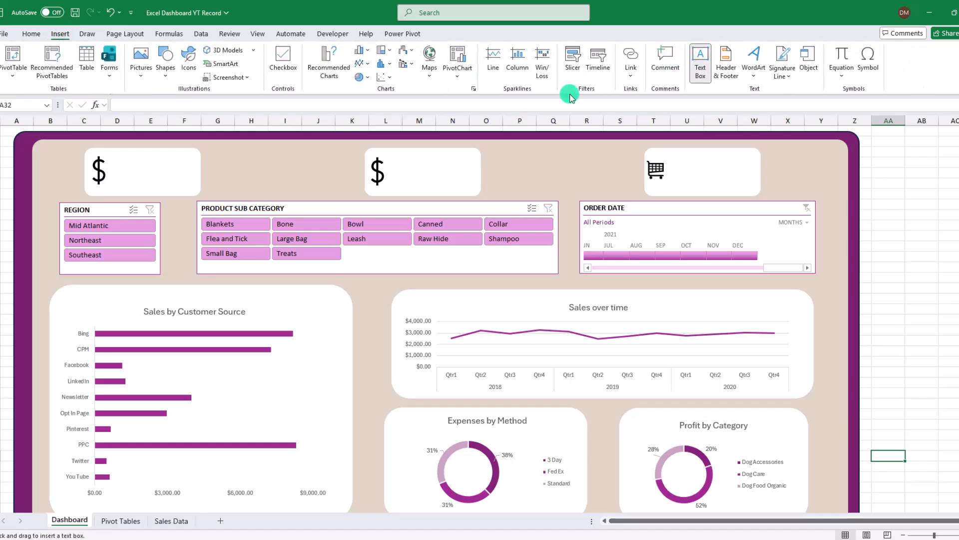
pyautogui.moveTo(112, 155); pyautogui.dragTo(193, 172)
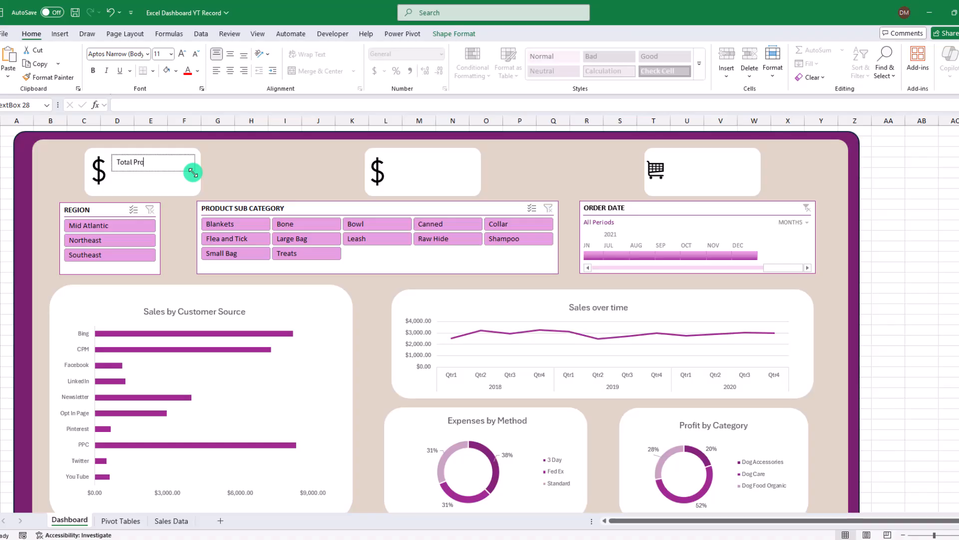
pyautogui.click(453, 34)
pyautogui.click(426, 64)
pyautogui.click(412, 298)
pyautogui.click(133, 155)
pyautogui.click(31, 33)
pyautogui.click(93, 71)
pyautogui.click(171, 54)
pyautogui.click(173, 154)
# Duplicate the Total Profit text box beneath itself, clear its text and link it to ='Pivot Tables'!$K$11.
pyautogui.moveTo(131, 155); pyautogui.dragTo(119, 182)
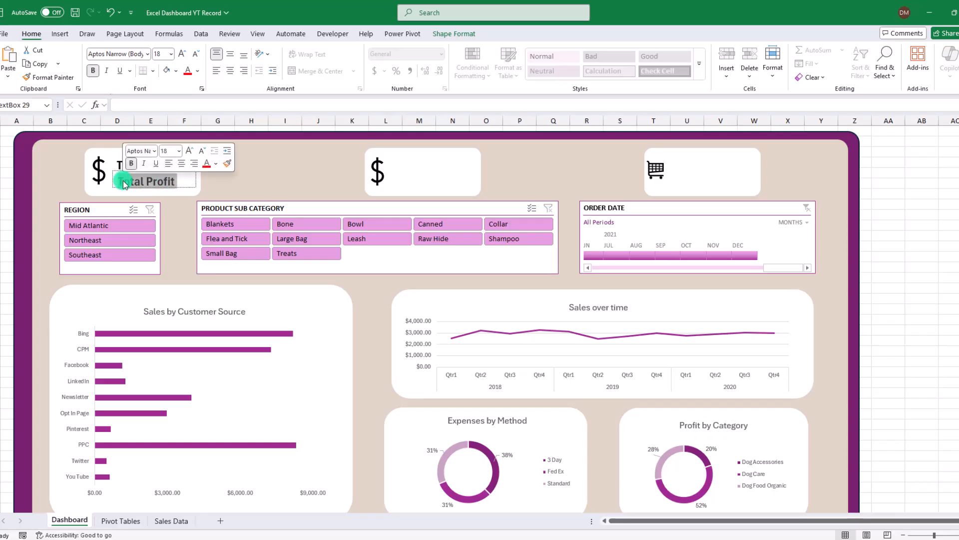
pyautogui.press('BackSpace')
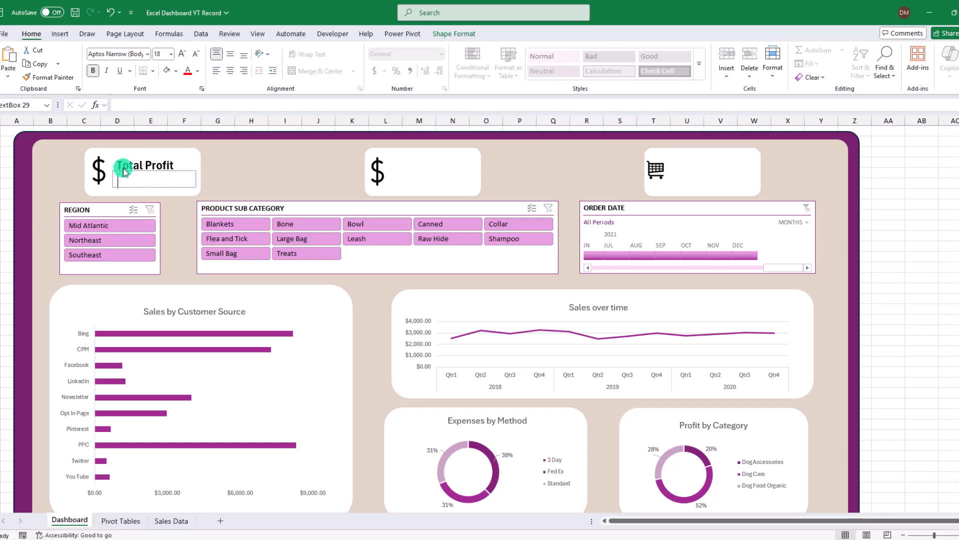
pyautogui.click(121, 106)
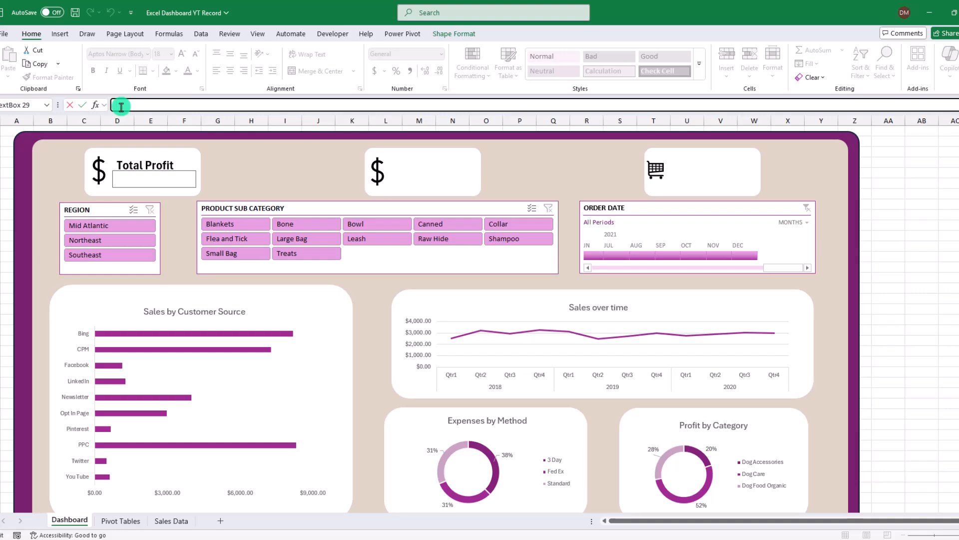
pyautogui.write('=')
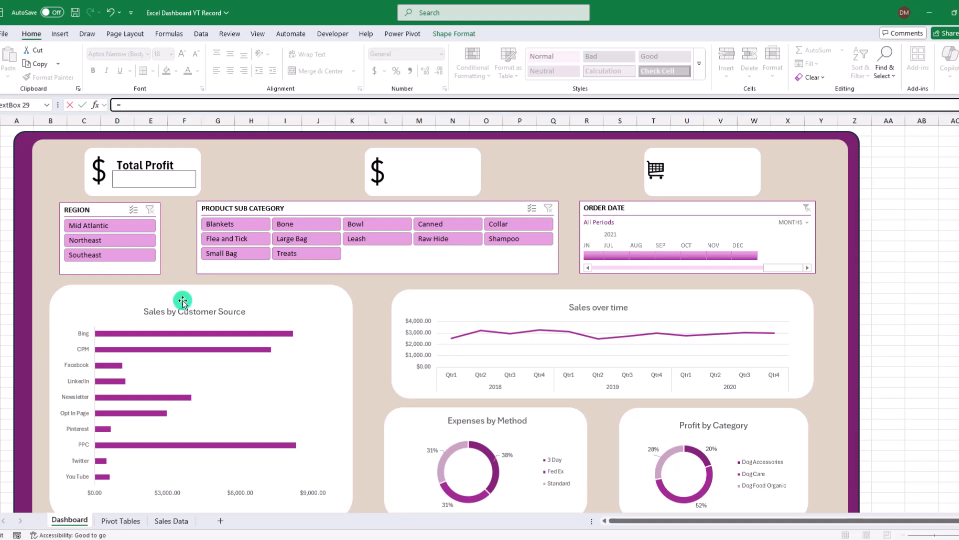
pyautogui.click(125, 521)
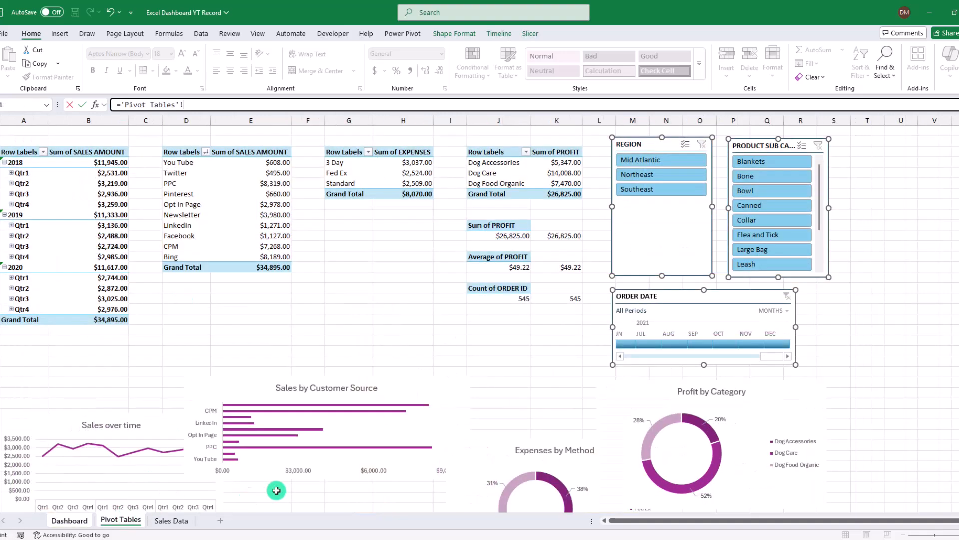
pyautogui.click(550, 237)
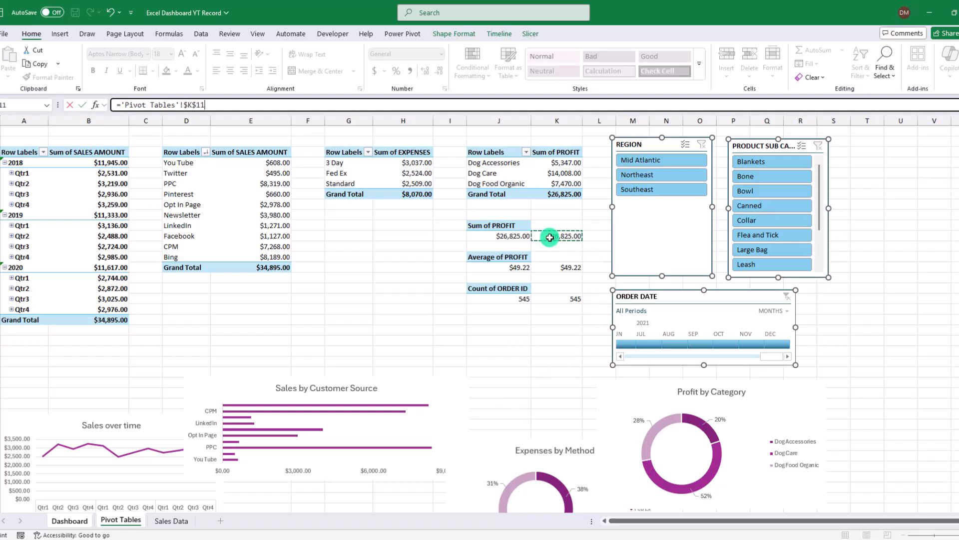
pyautogui.press('Return')
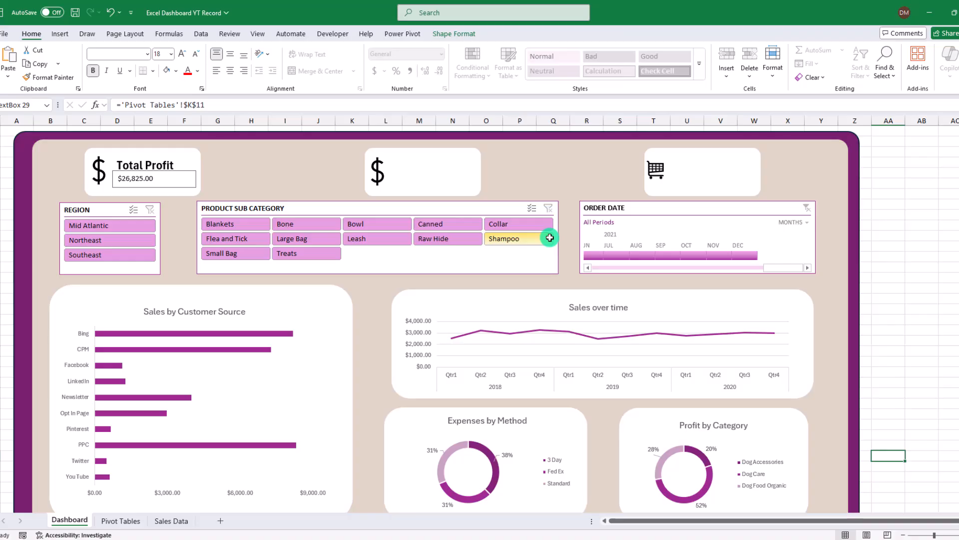
# Format the linked profit value under Total Profit as bold at font size 14.
pyautogui.click(171, 54)
pyautogui.click(167, 145)
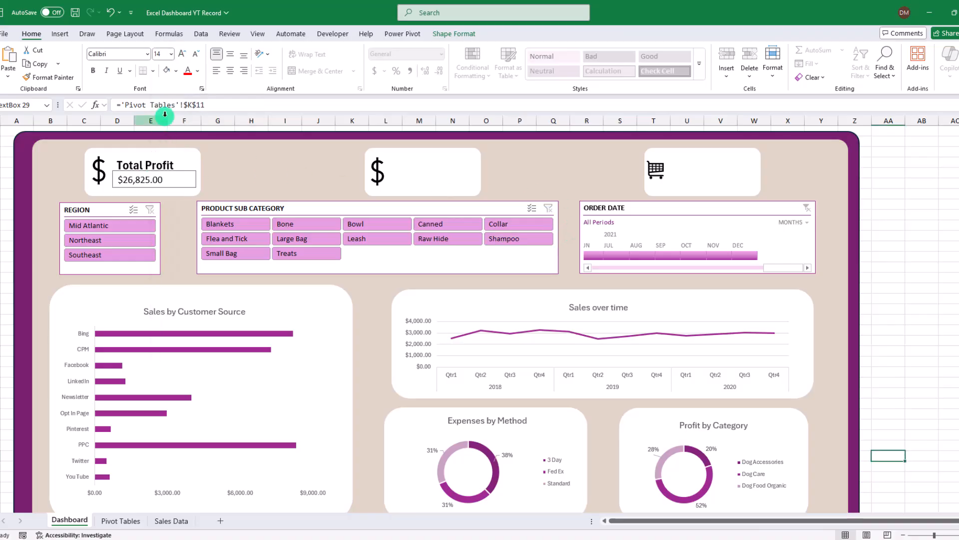
pyautogui.click(94, 70)
pyautogui.click(251, 182)
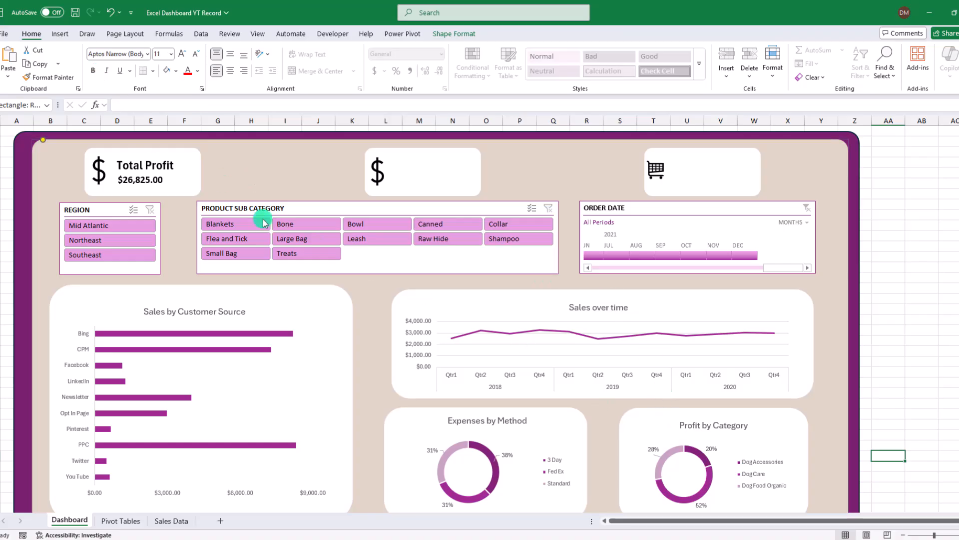
# Copy the Total Profit label and its value box to the second card and change the copied label to "Avg profit/ order".
pyautogui.click(132, 169)
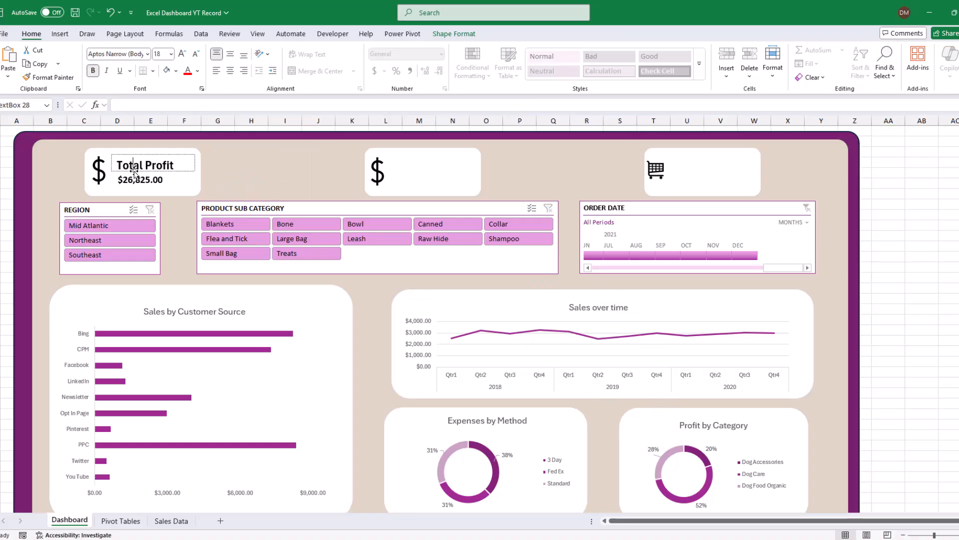
pyautogui.keyDown('shift'); pyautogui.click(130, 181); pyautogui.keyUp('shift')
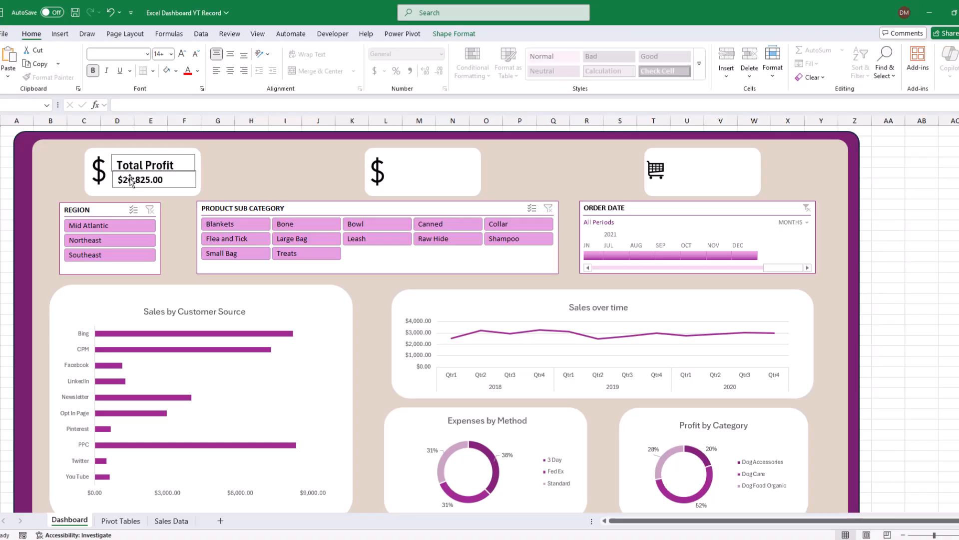
pyautogui.moveTo(163, 173); pyautogui.dragTo(446, 168)
pyautogui.tripleClick(447, 168)
pyautogui.write('Ave')
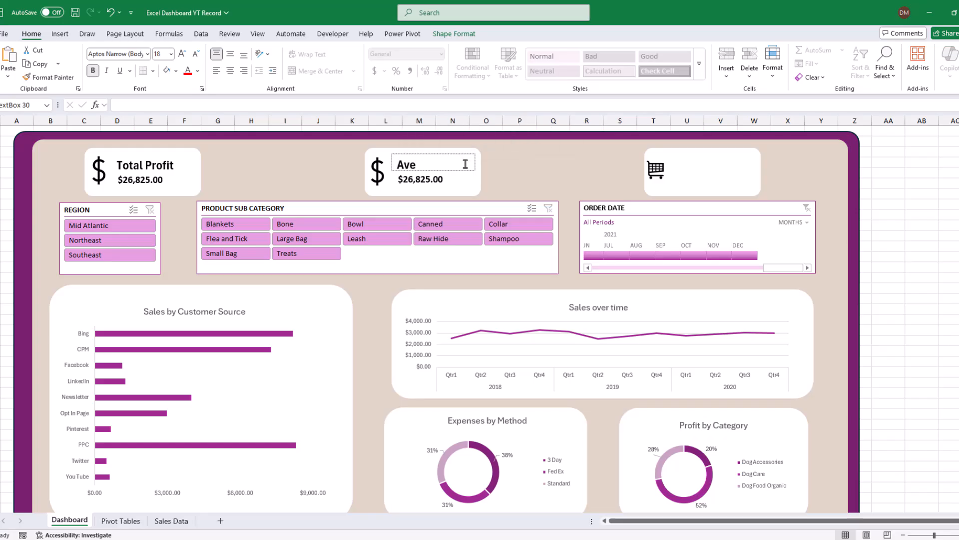
pyautogui.write(' profit/ order')
# Relink the value box under "Avg profit/ order" to the average profit cell, ='Pivot Tables'!$K$14.
pyautogui.click(435, 179)
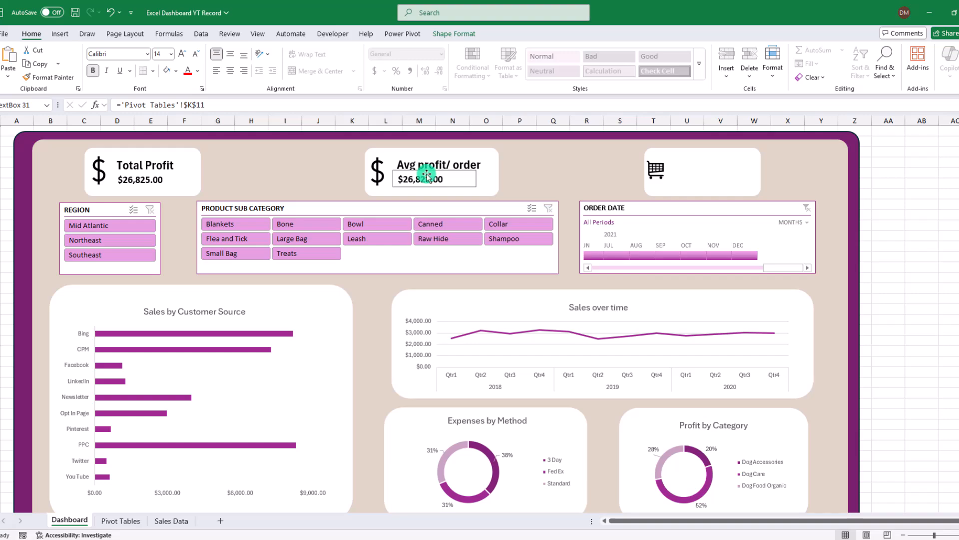
pyautogui.moveTo(223, 106); pyautogui.dragTo(125, 105)
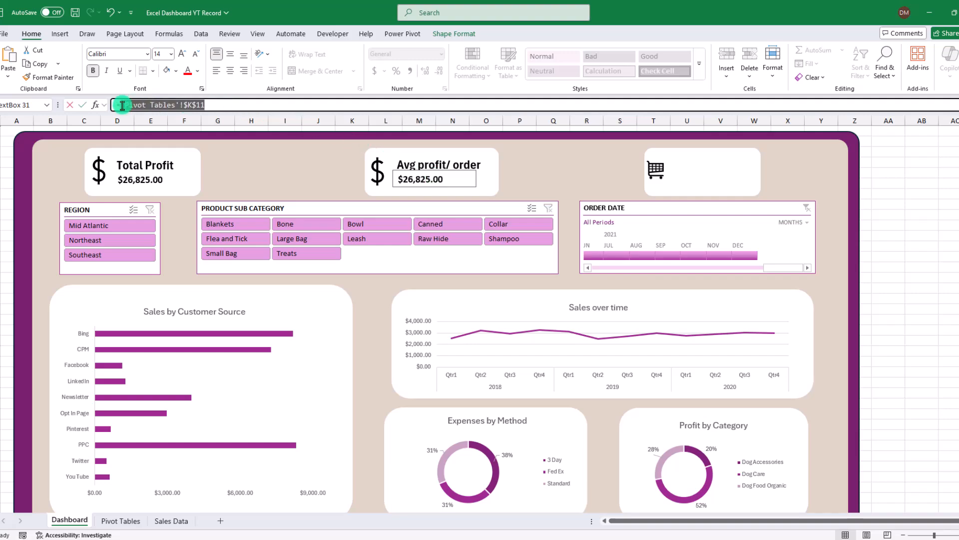
pyautogui.write('=')
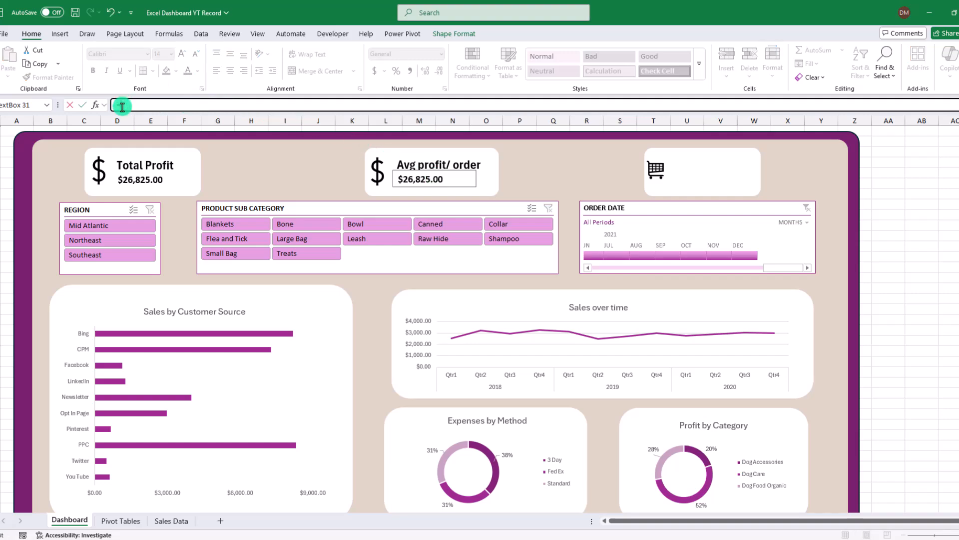
pyautogui.click(120, 521)
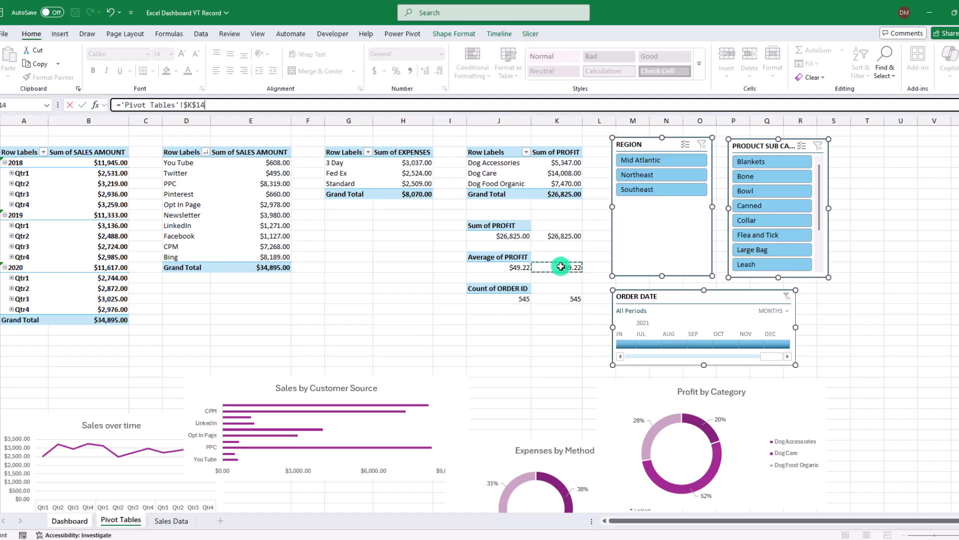
pyautogui.press('Return')
# Copy the average profit label and its value box to the shopping cart card and change the copied label to "Total Orders".
pyautogui.click(424, 167)
pyautogui.moveTo(424, 165); pyautogui.dragTo(760, 181)
pyautogui.tripleClick(681, 166)
pyautogui.write('Total')
# Relink the value box under "Total Orders" to the column K cell beside the Count of ORDER ID value on the Pivot Tables sheet.
pyautogui.click(702, 184)
pyautogui.moveTo(219, 105); pyautogui.dragTo(103, 105)
pyautogui.write('=')
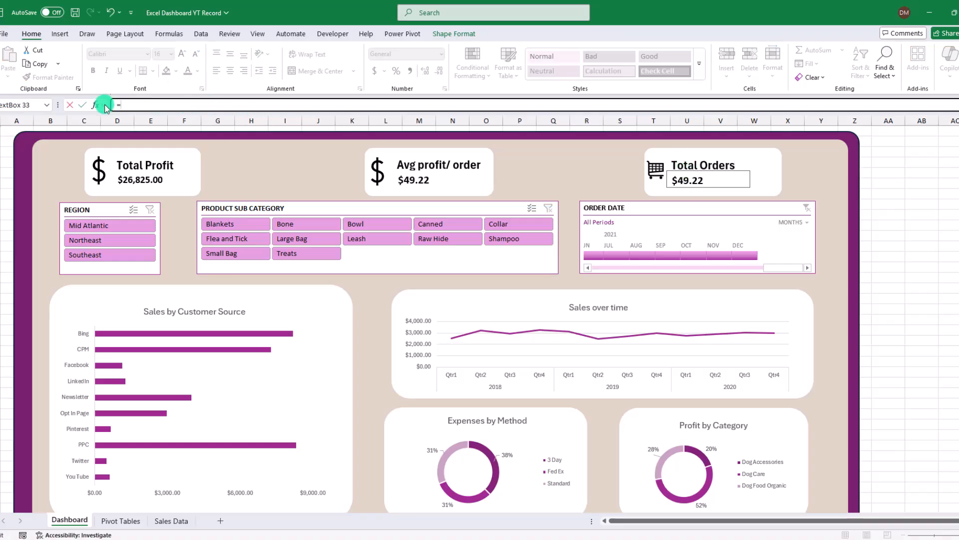
pyautogui.click(134, 520)
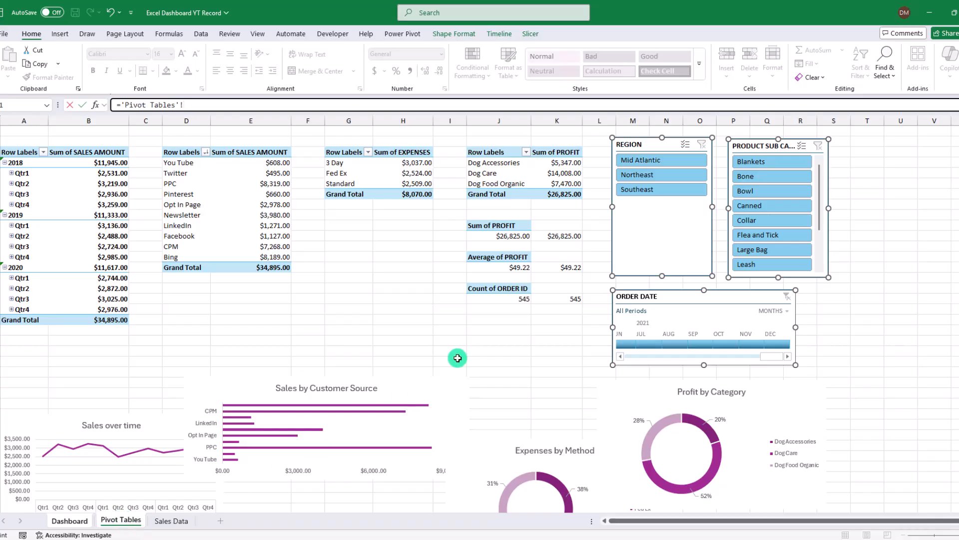
pyautogui.press('Return')
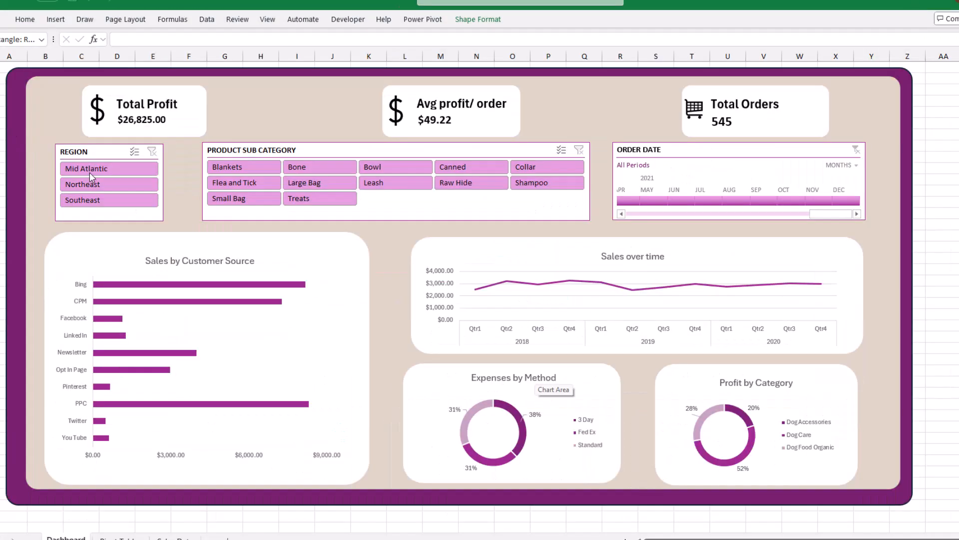
# Filter the dashboard's REGION slicer to Mid Atlantic and Northeast.
pyautogui.click(89, 173)
pyautogui.click(104, 221)
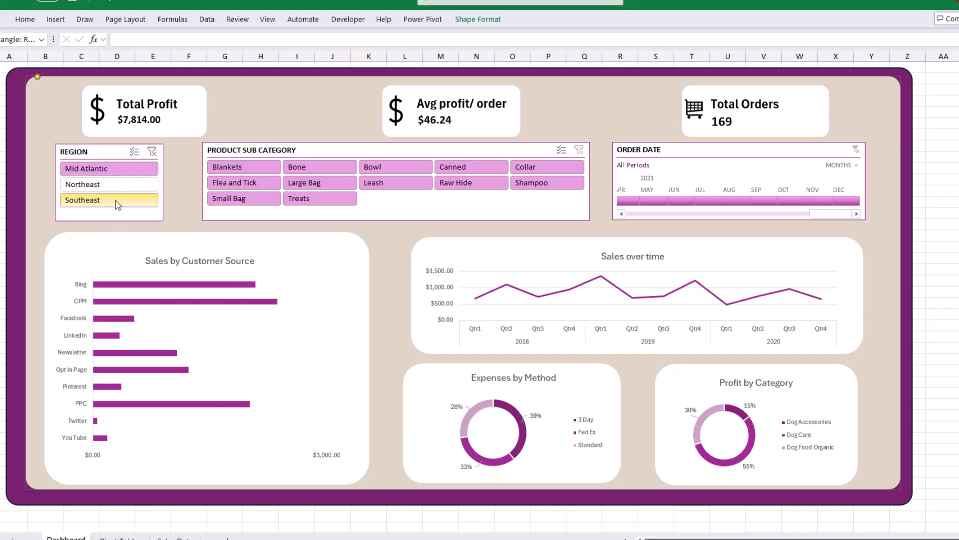
pyautogui.keyDown('ctrl'); pyautogui.click(115, 185); pyautogui.keyUp('ctrl')
# Filter the PRODUCT SUB CATEGORY slicer to Blankets, Bone, Flea and Tick, Large Bag, Leash, Raw Hide and Shampoo.
pyautogui.click(242, 167)
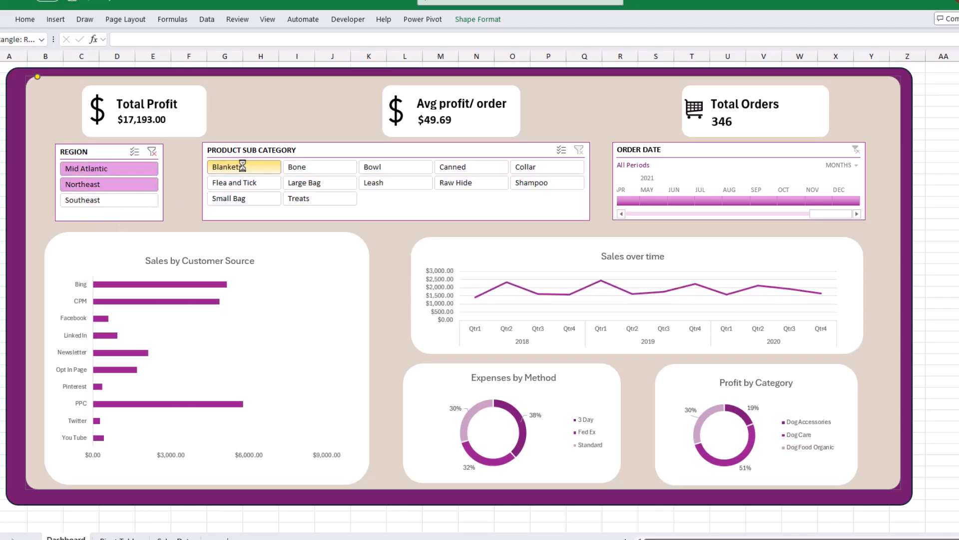
pyautogui.keyDown('ctrl'); pyautogui.click(250, 185); pyautogui.keyUp('ctrl')
pyautogui.keyDown('ctrl'); pyautogui.click(325, 171); pyautogui.keyUp('ctrl')
pyautogui.moveTo(360, 185); pyautogui.dragTo(539, 181)
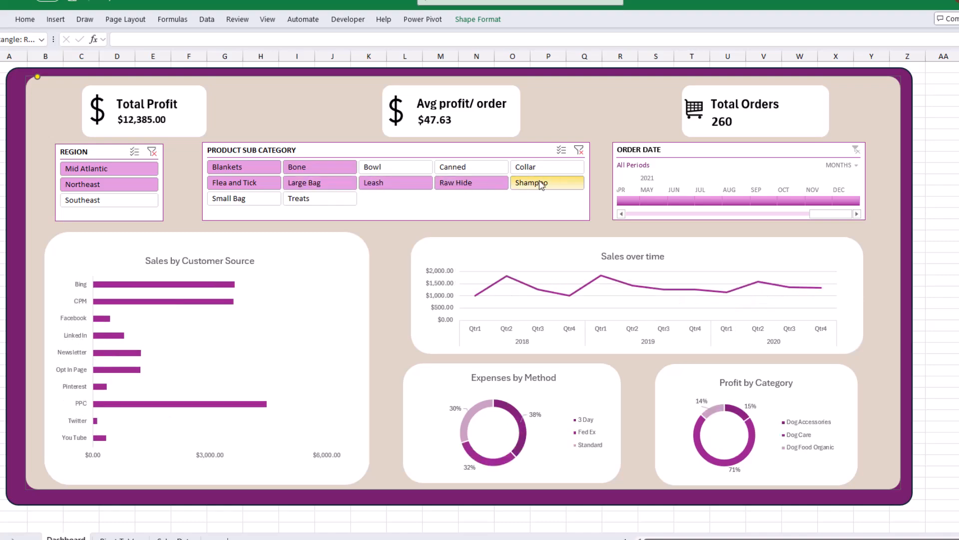
# Switch the ORDER DATE timeline to quarters and select the period from Q4 2018 to Q3 2020.
pyautogui.click(857, 166)
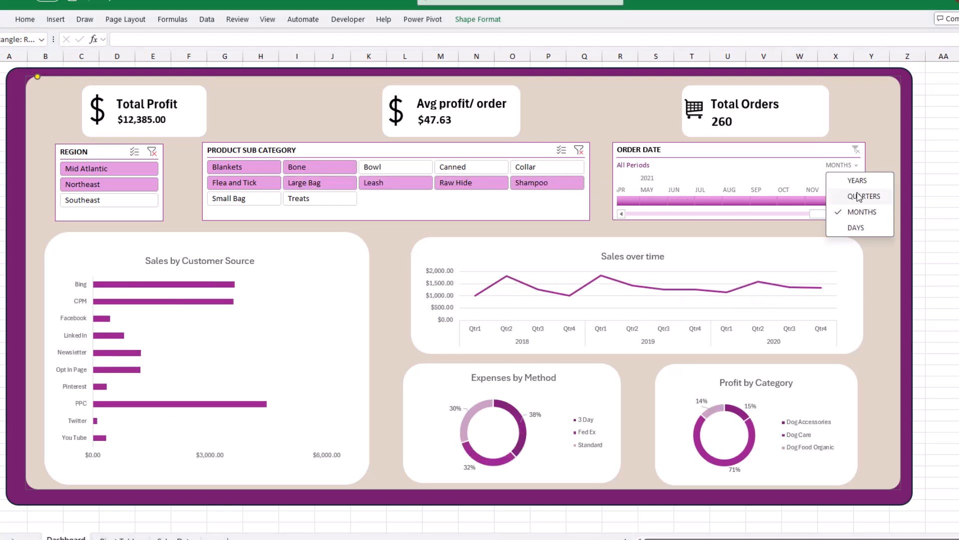
pyautogui.click(839, 195)
pyautogui.moveTo(749, 215); pyautogui.dragTo(829, 202)
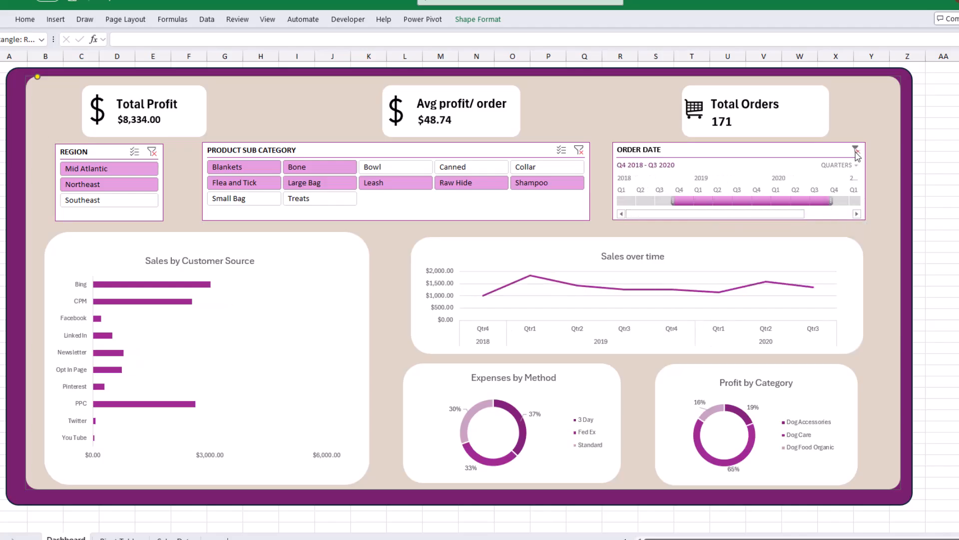